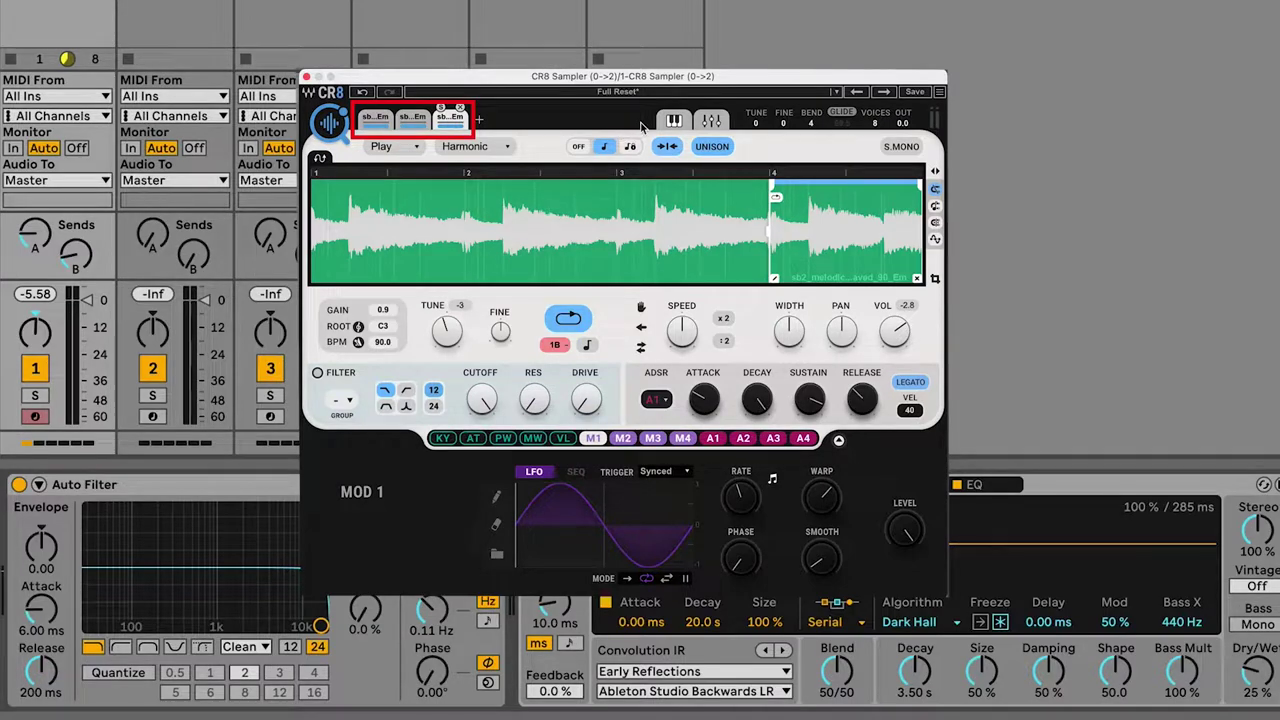
Check the key ranges of the three samples in the CR8 Sampler, return to the third sample and play the loop
click(672, 121)
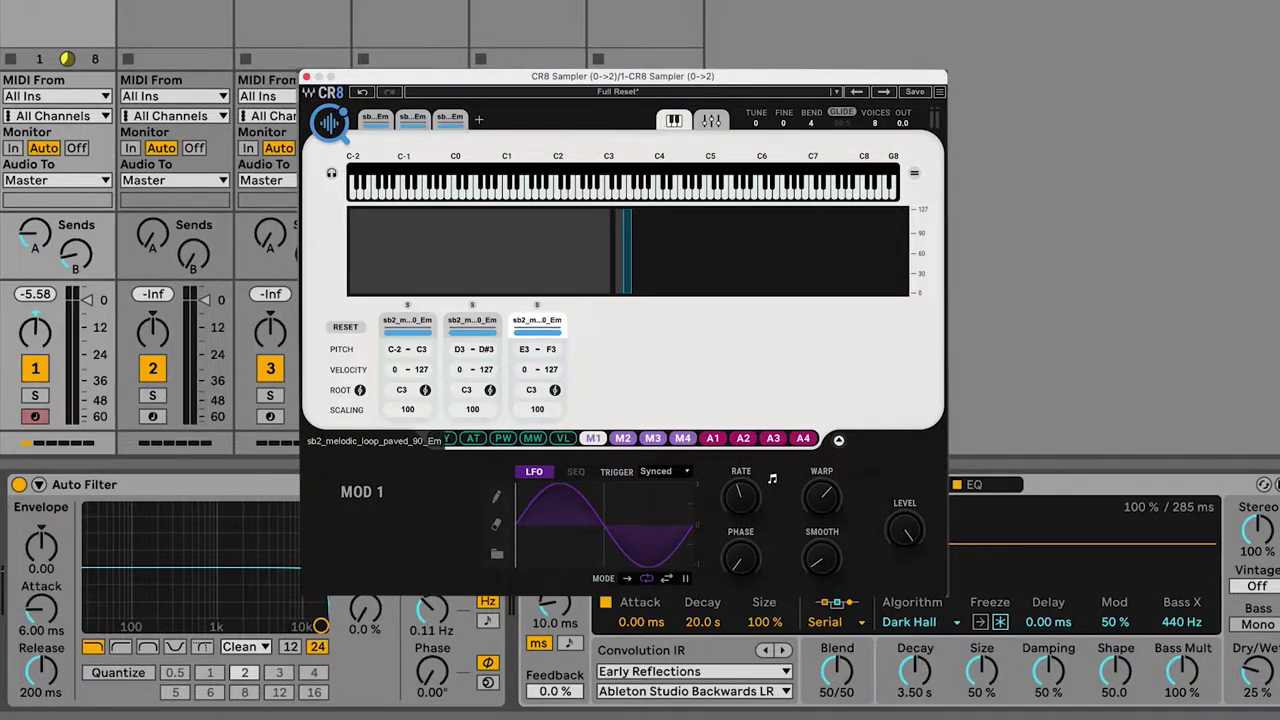
click(450, 117)
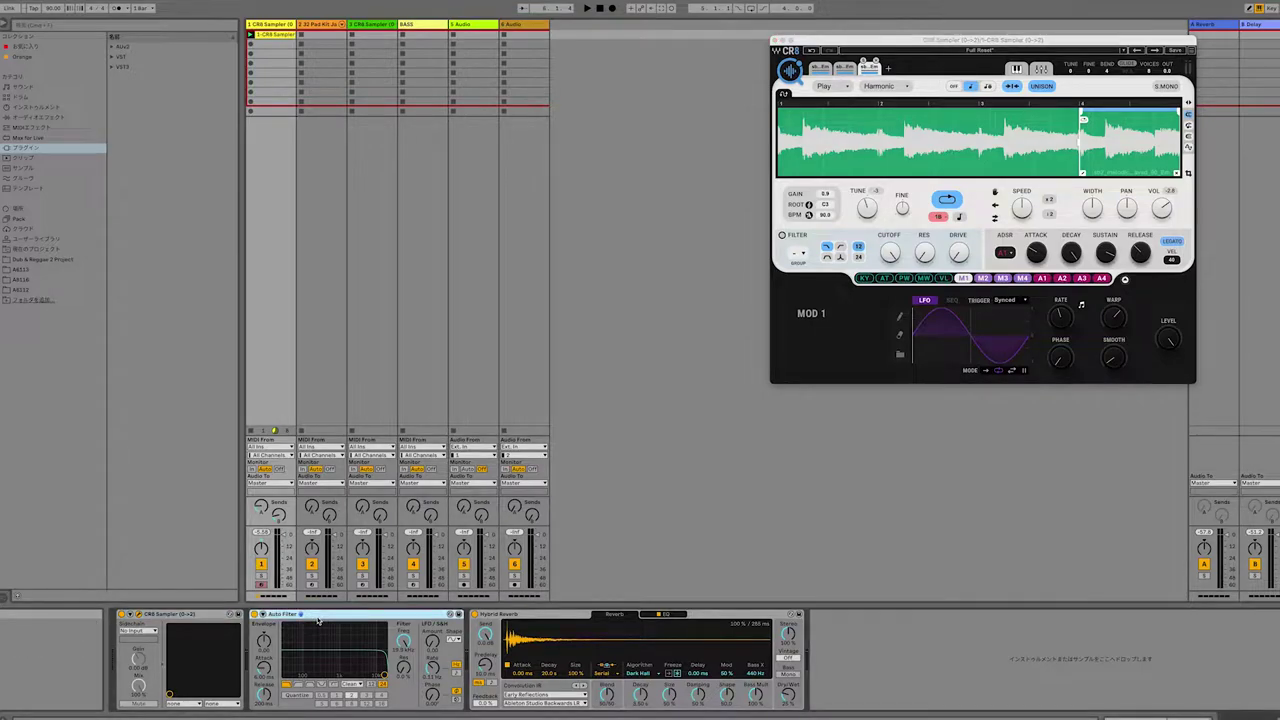
key(space)
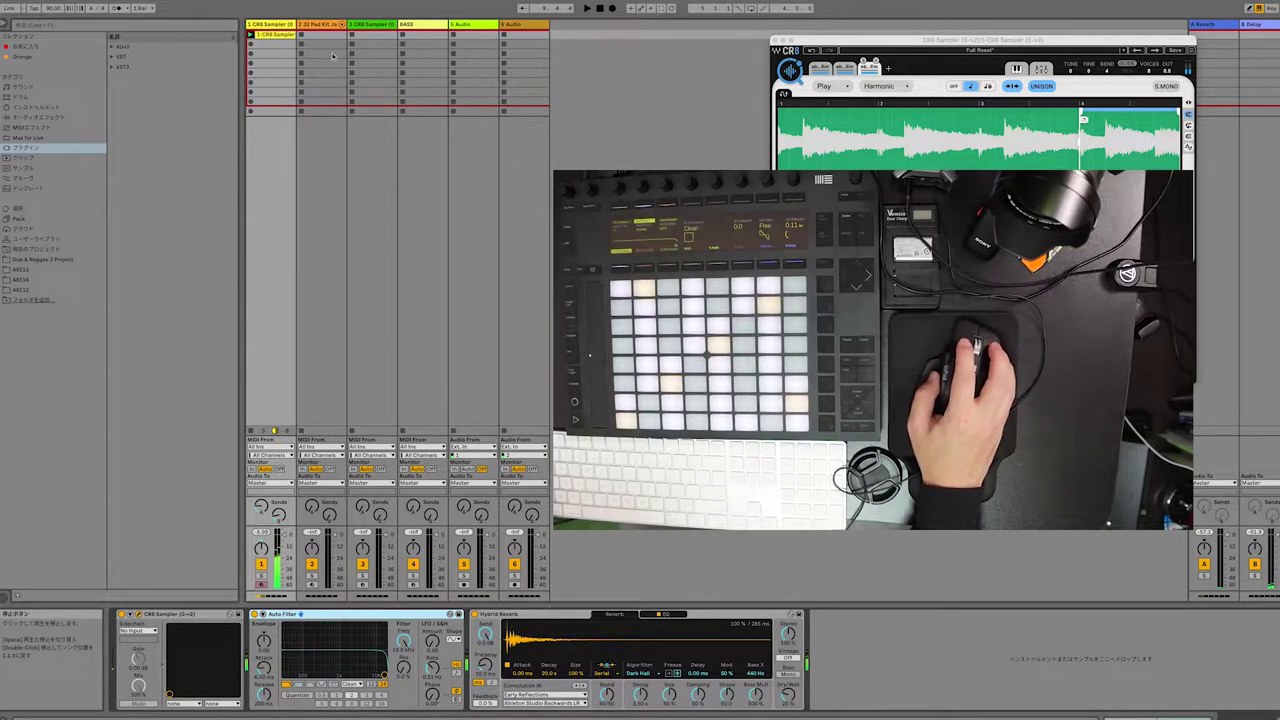
Add the Dynamics Compressor audio effect to the master track and place it ahead of the Limiter
click(38, 117)
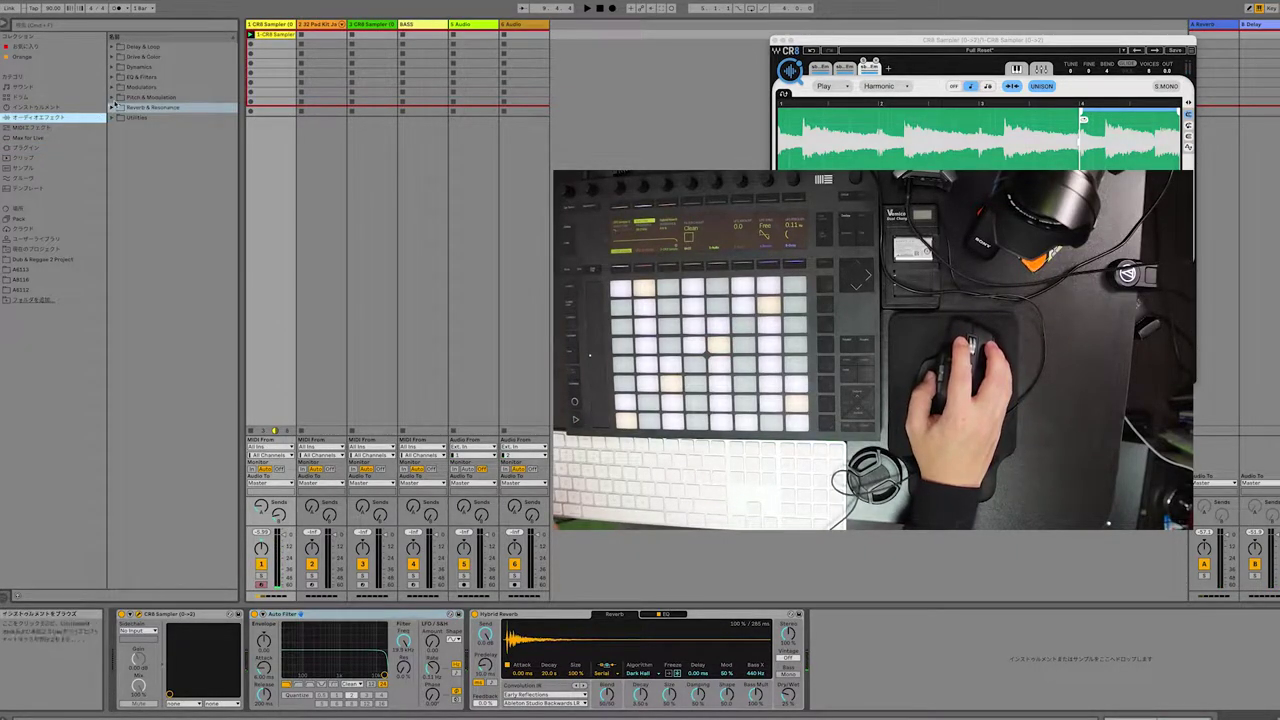
click(112, 67)
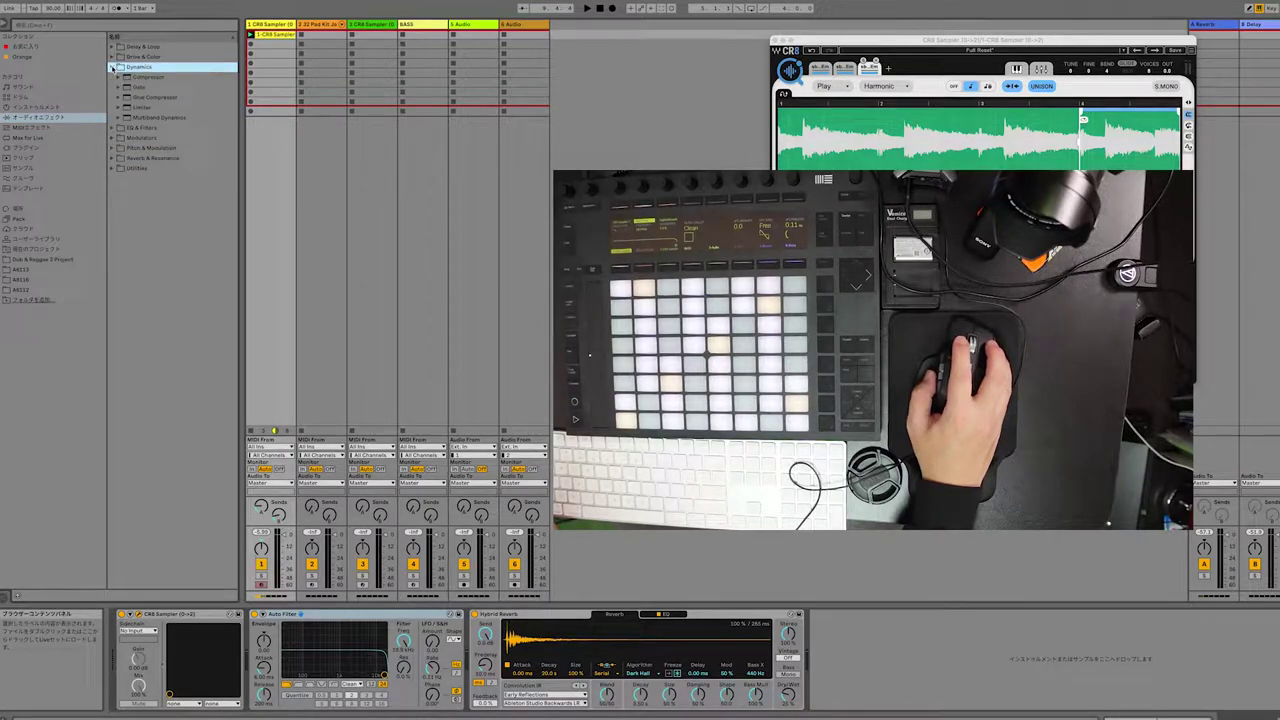
drag(126, 78, 1279, 110)
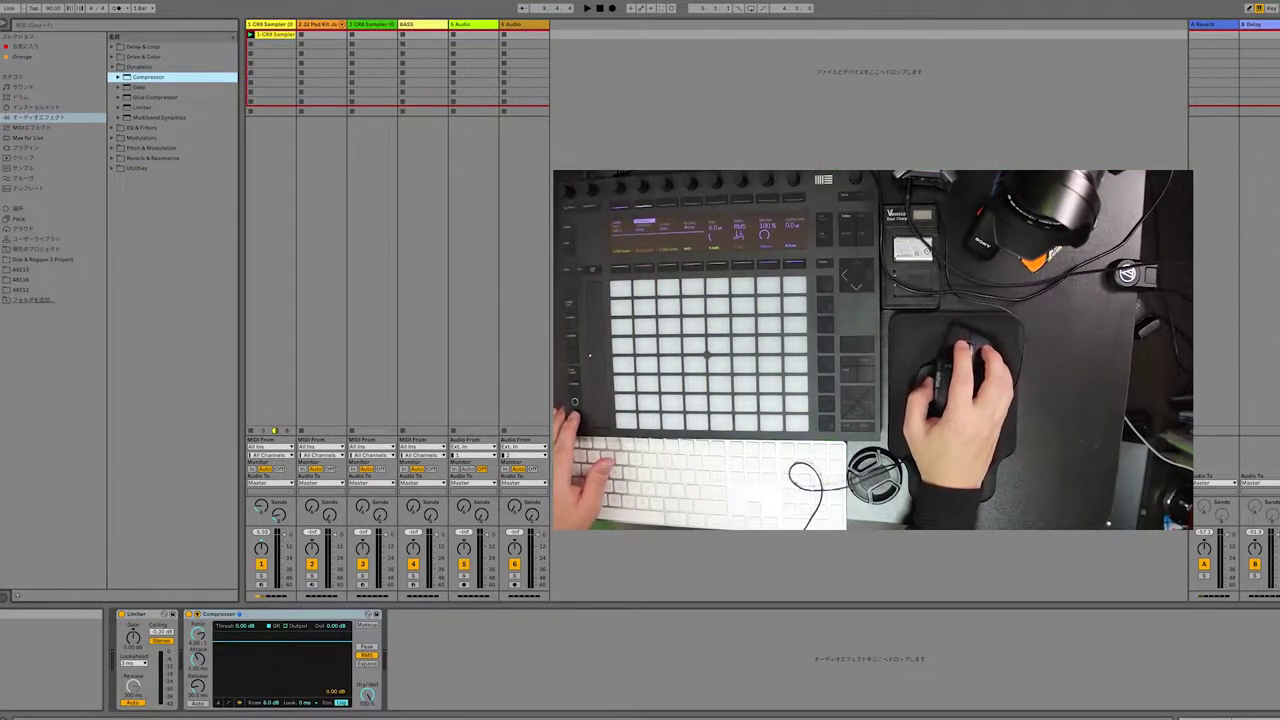
drag(148, 614, 437, 620)
With the loop playing, set the master Compressor's threshold to -30.0 dB and its output gain to 11.6 dB
key(space)
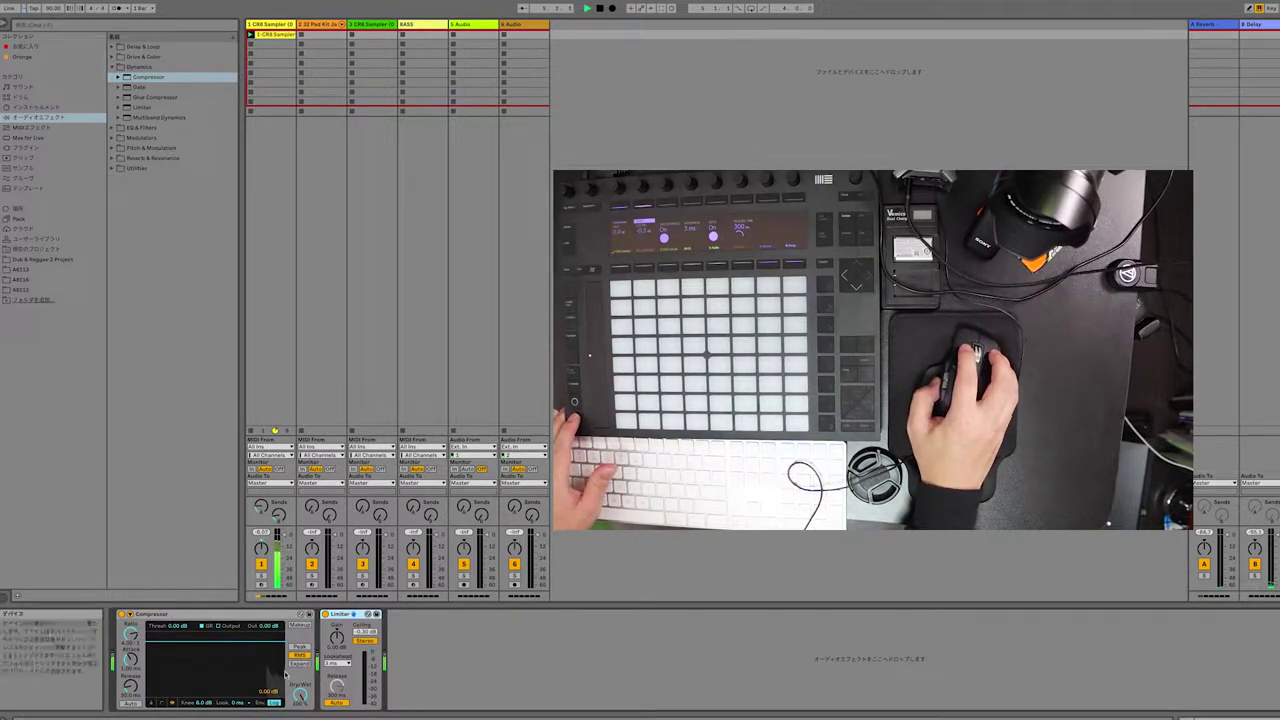
click(161, 703)
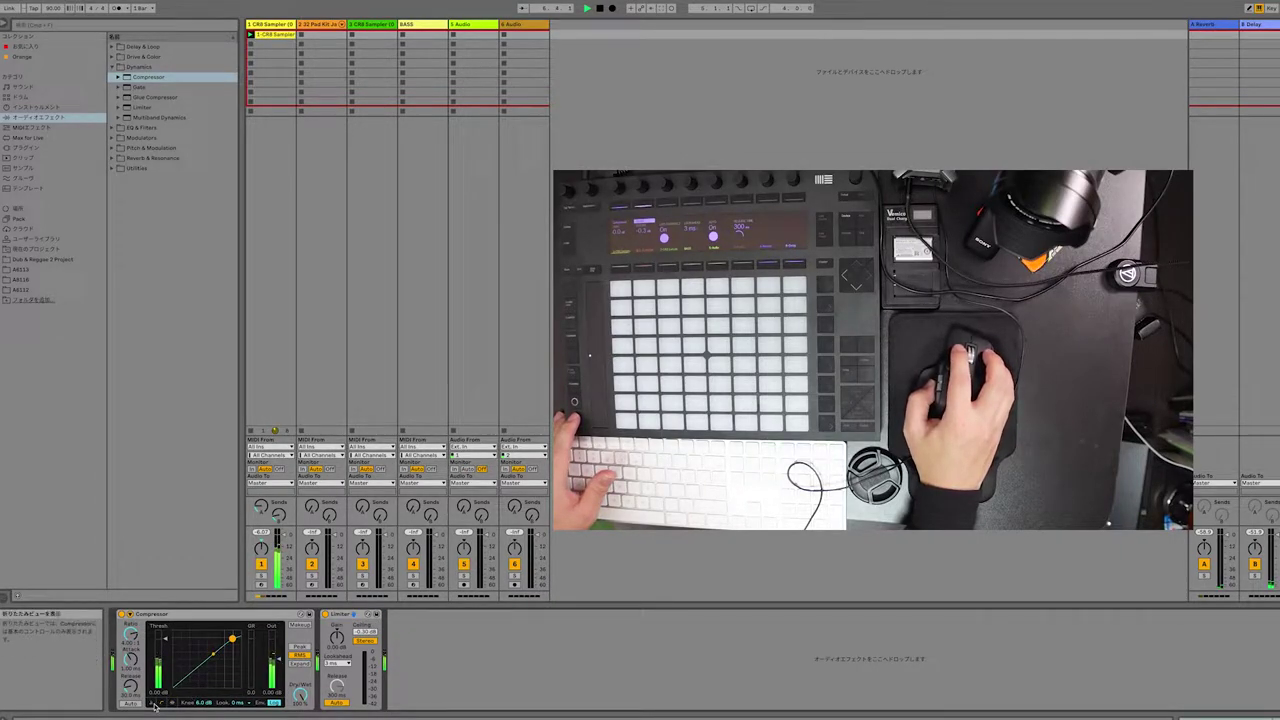
click(152, 703)
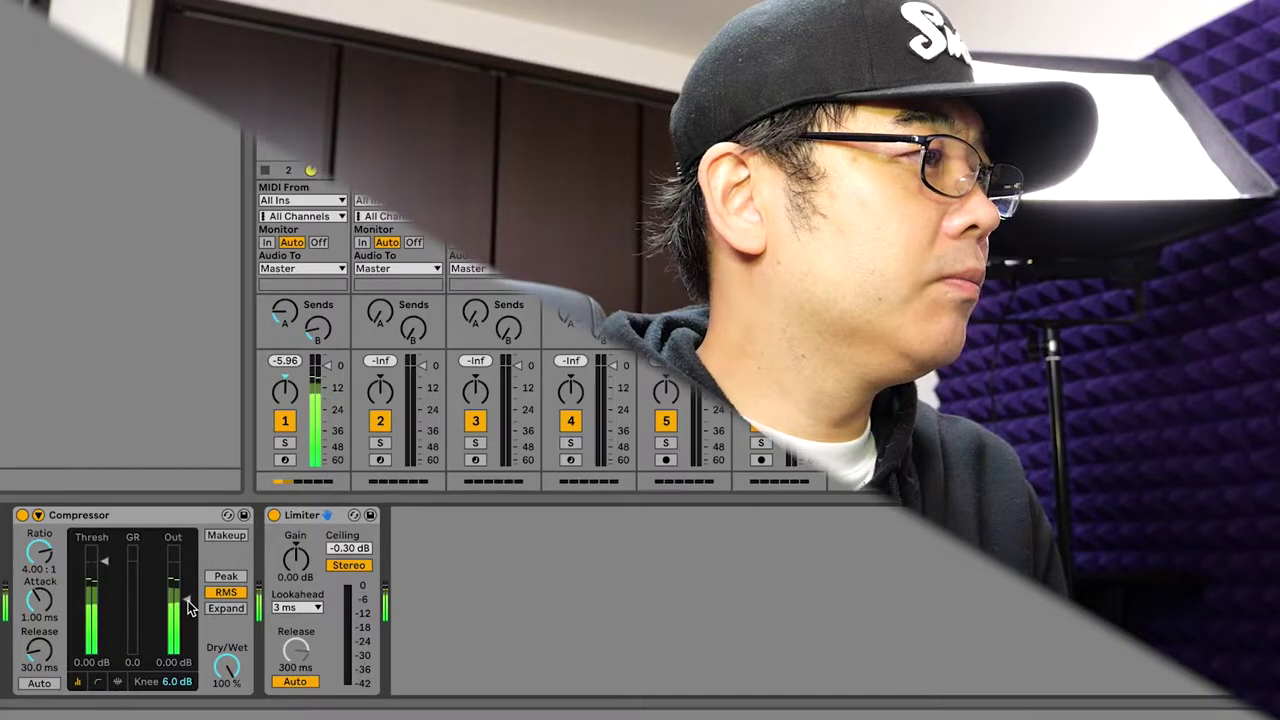
drag(188, 607, 184, 594)
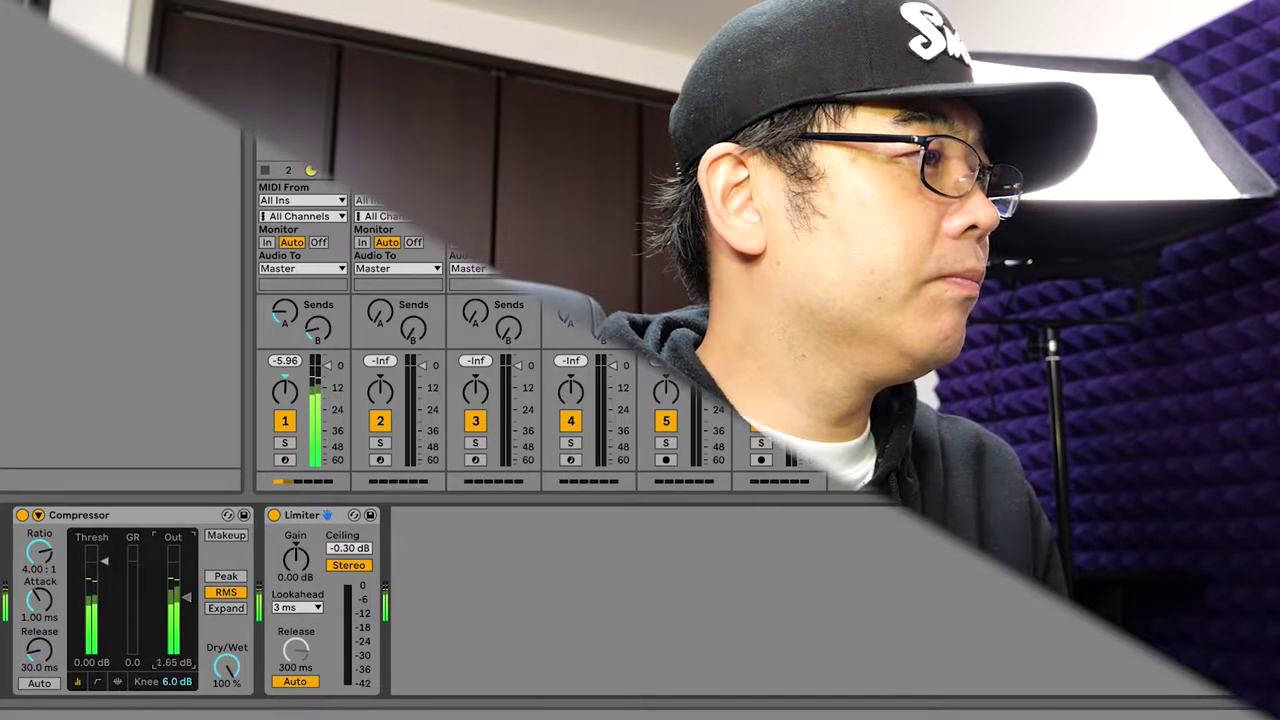
drag(108, 570, 105, 628)
drag(193, 614, 186, 592)
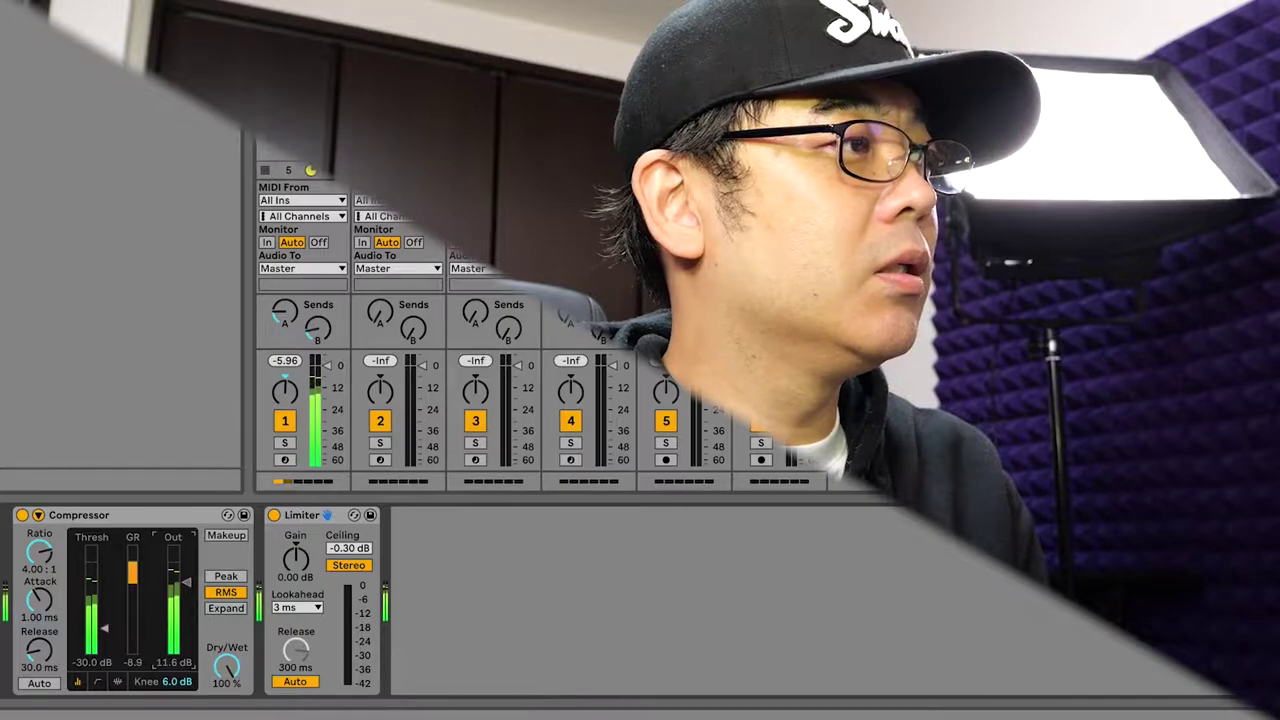
Show the Compressor's transfer curve, set the ratio to 2.68:1 and adjust the attack and release times
click(100, 682)
mouse_move(47, 563)
mouse_down()
mouse_move(47, 588)
mouse_move(47, 561)
mouse_up()
drag(46, 606, 46, 613)
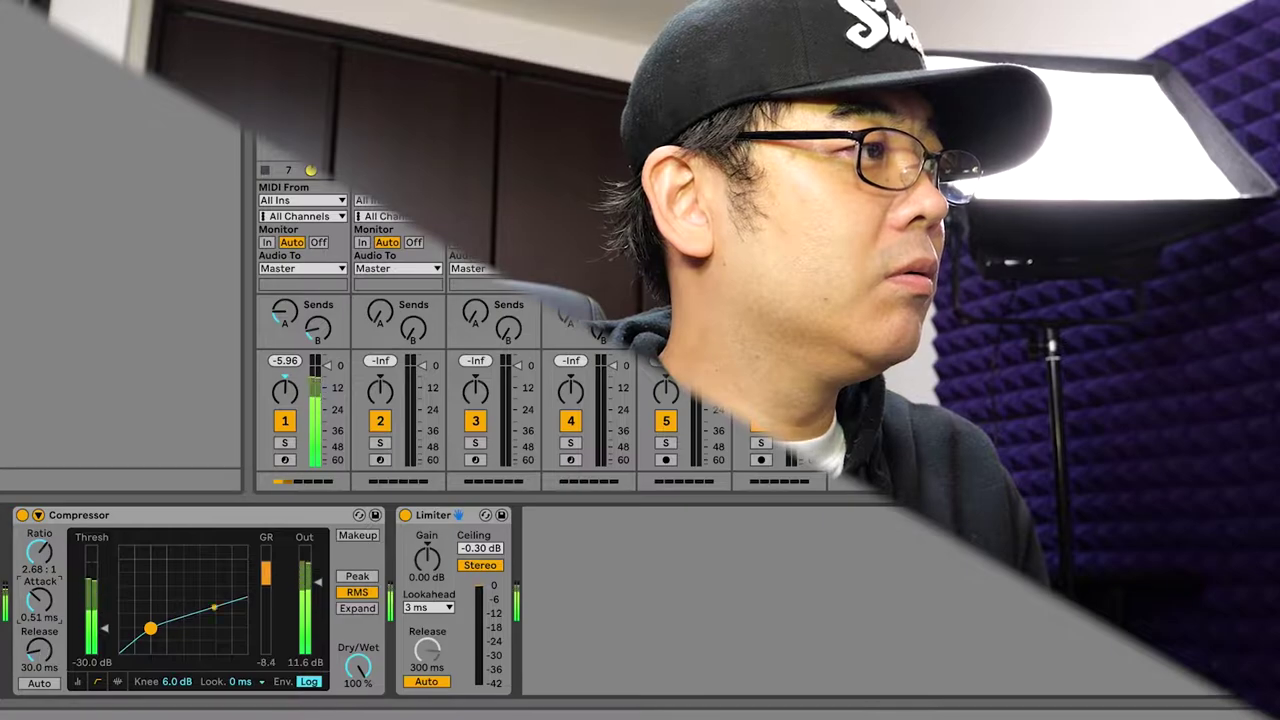
drag(39, 650, 39, 644)
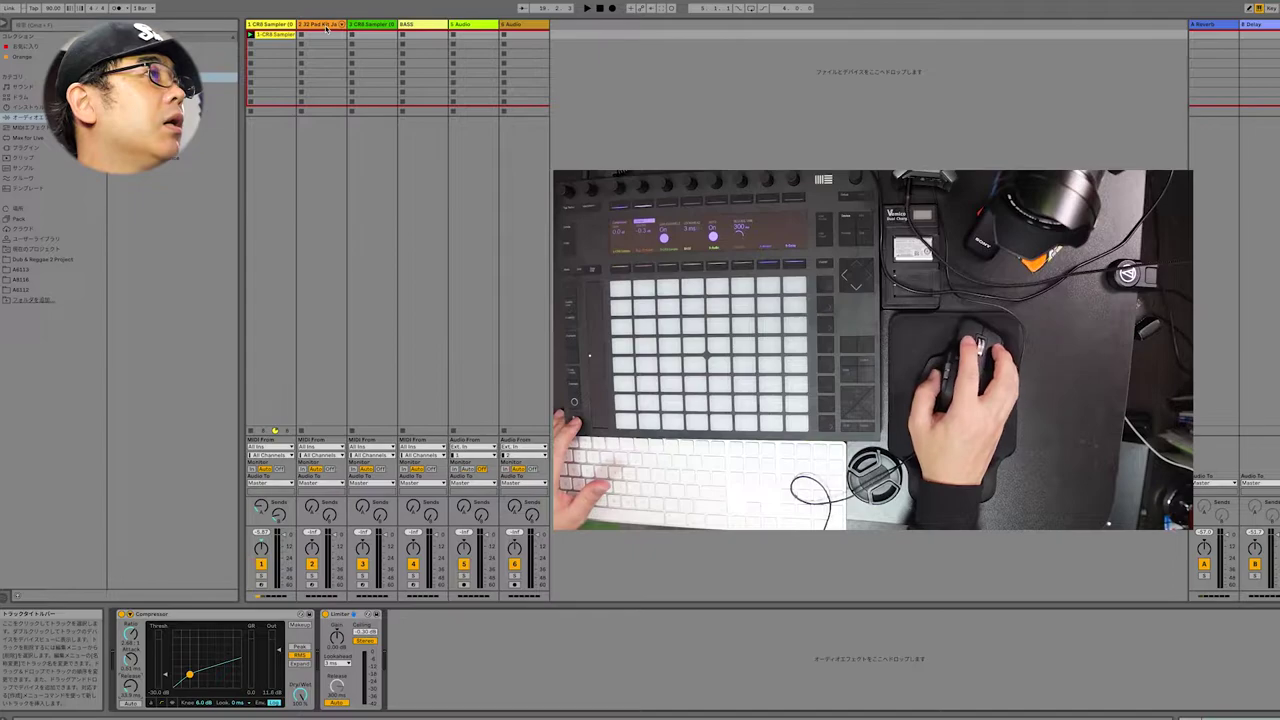
Try out a pasted copy of the first CR8 Sampler clip in the second slot of its track
right_click(273, 38)
click(267, 48)
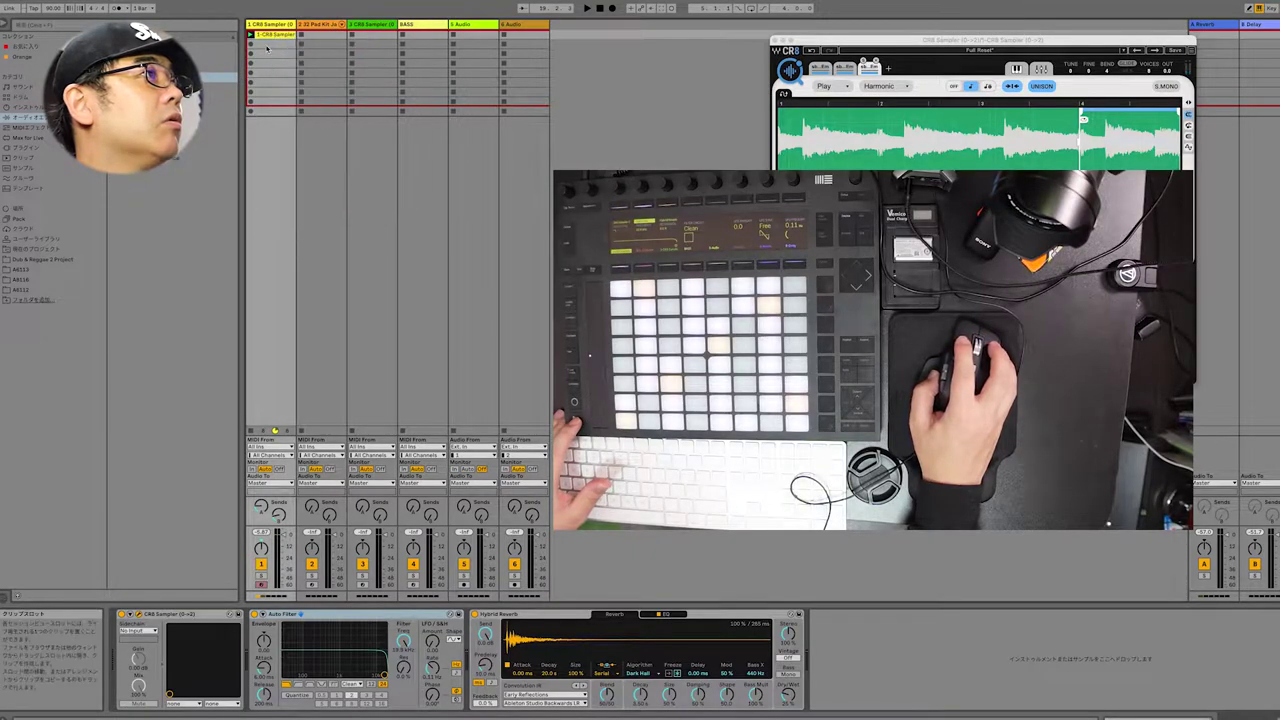
right_click(267, 48)
click(275, 57)
key(space)
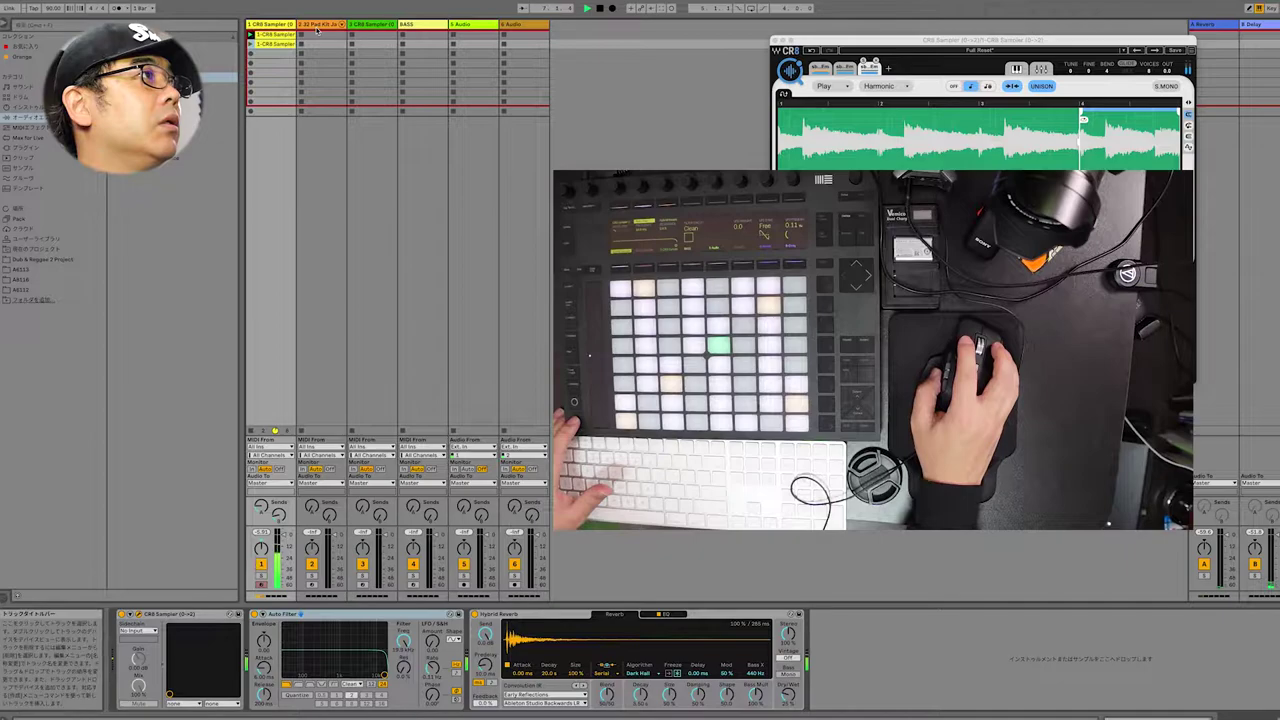
right_click(278, 45)
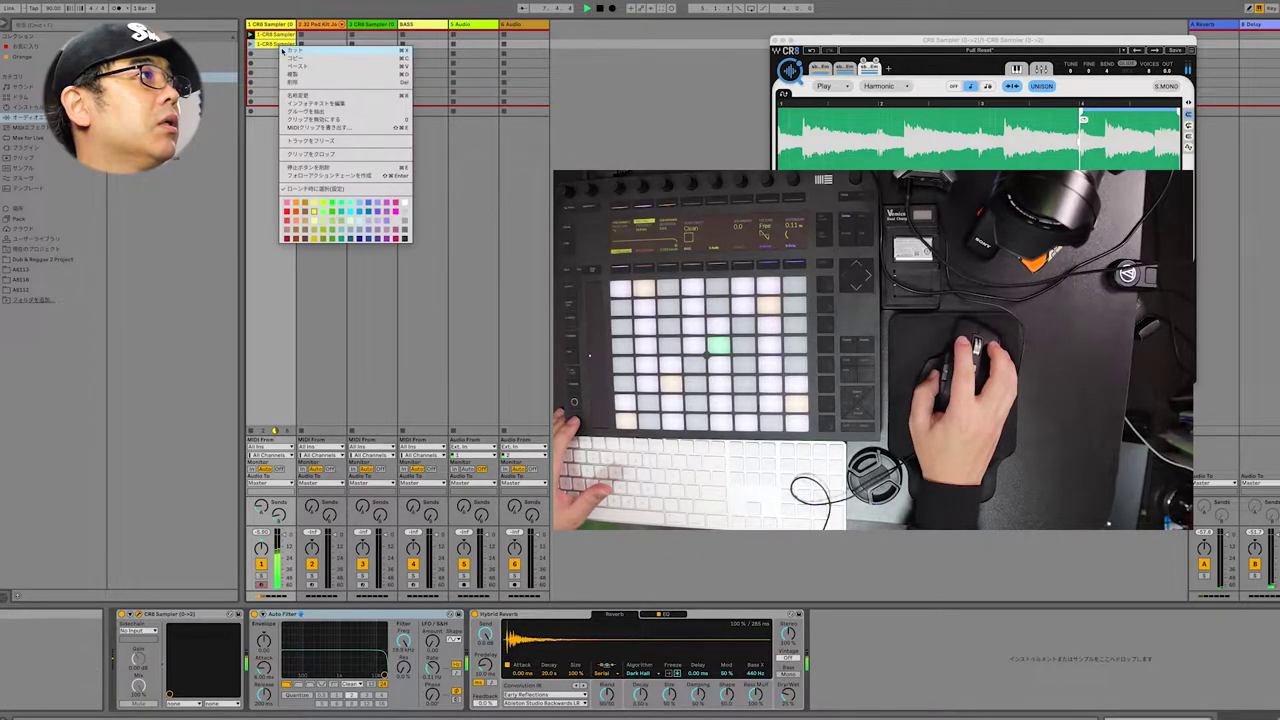
click(281, 52)
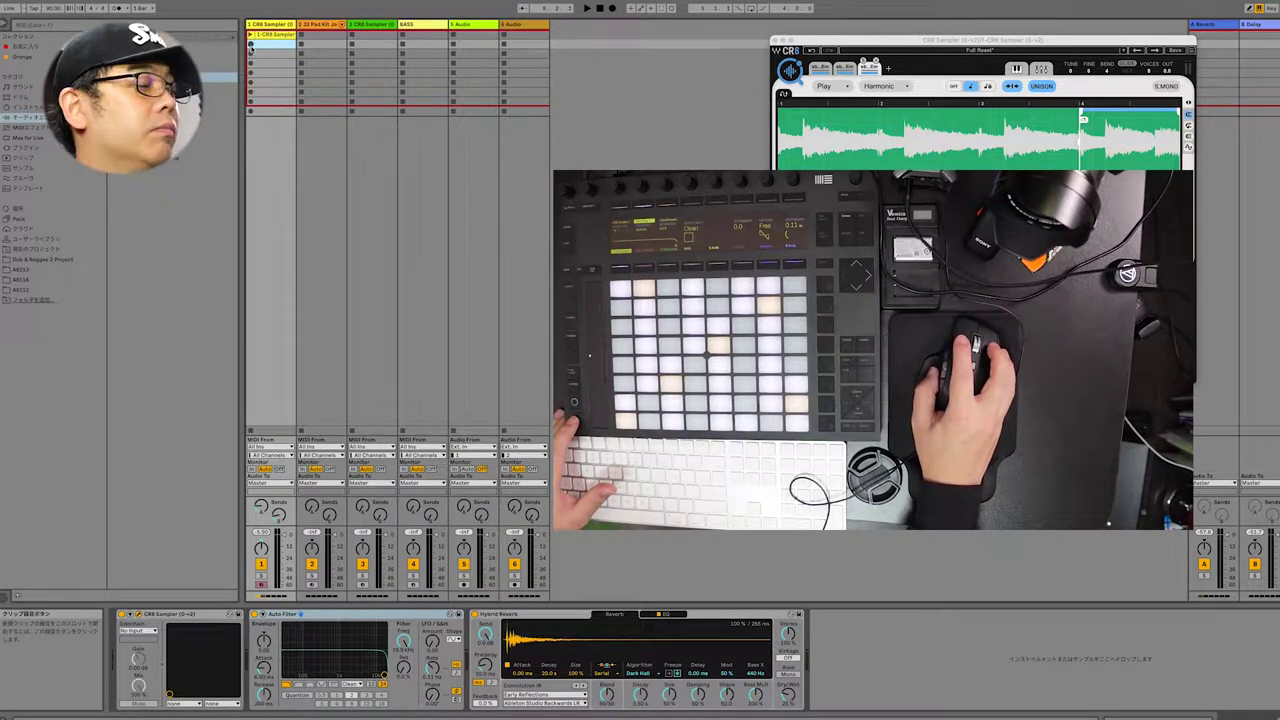
Record a new CR8 Sampler clip in the track's second slot, and play back the first clip
click(250, 47)
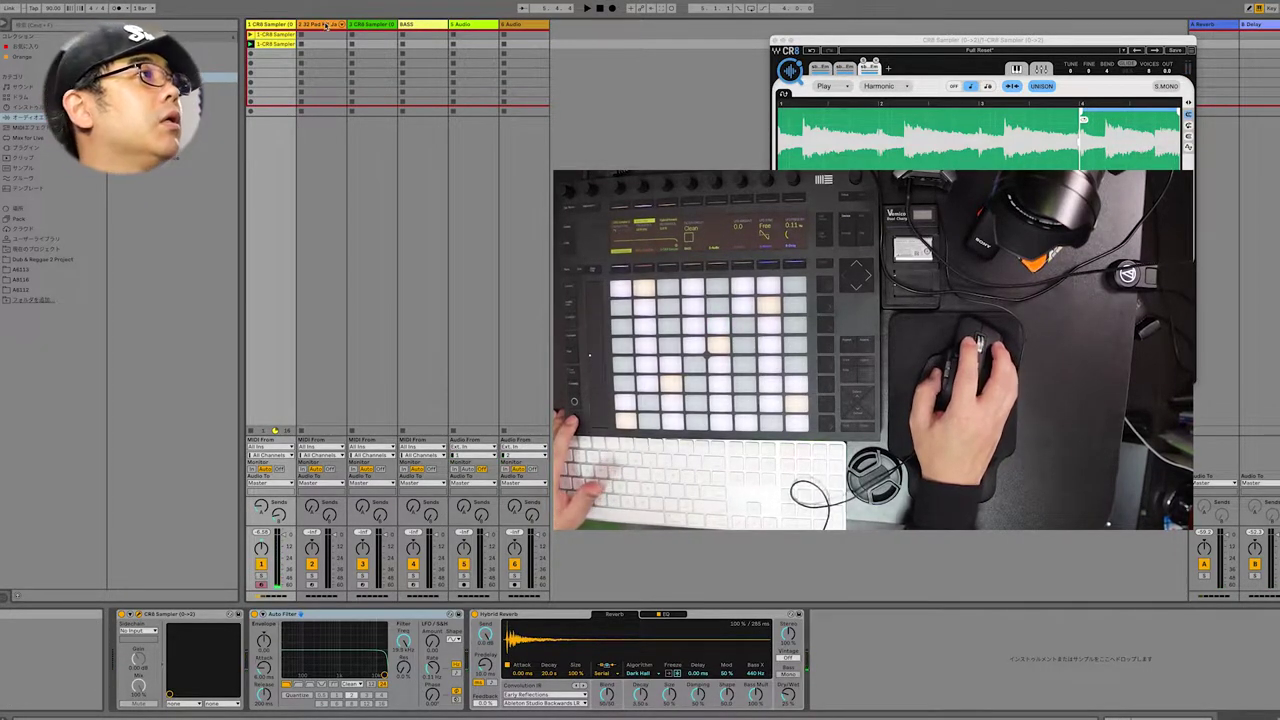
click(324, 20)
click(257, 37)
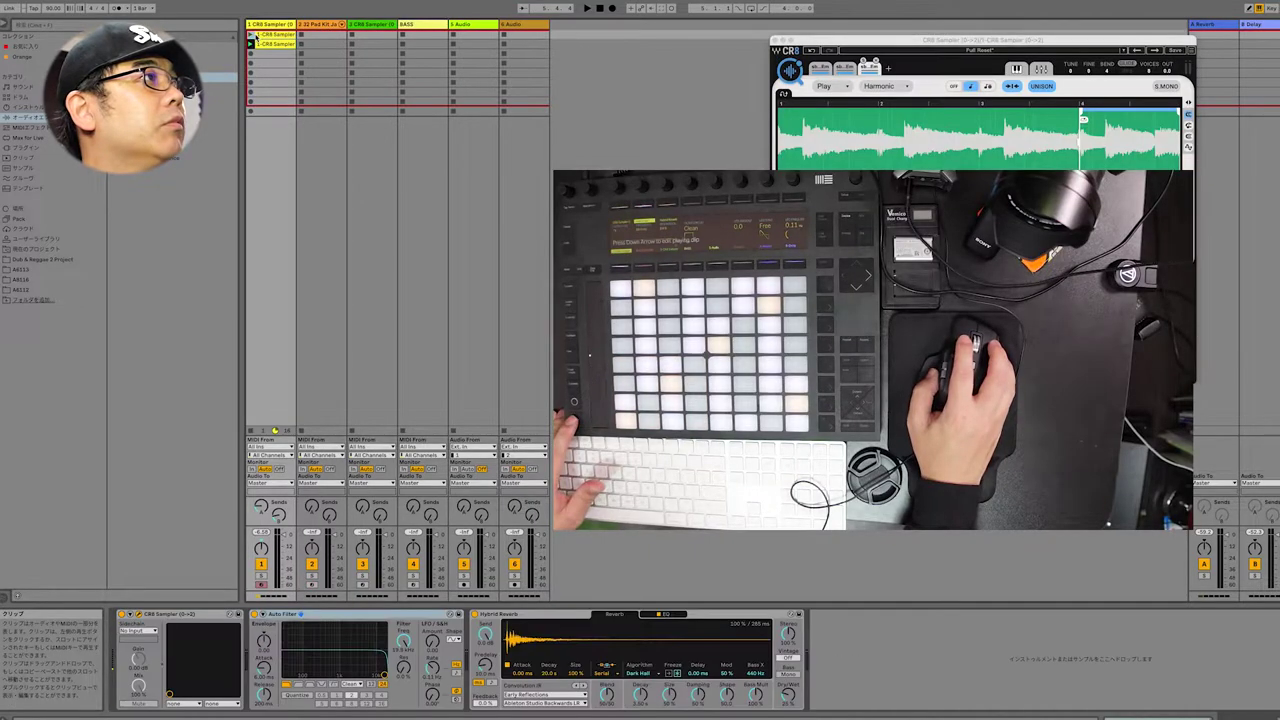
click(251, 35)
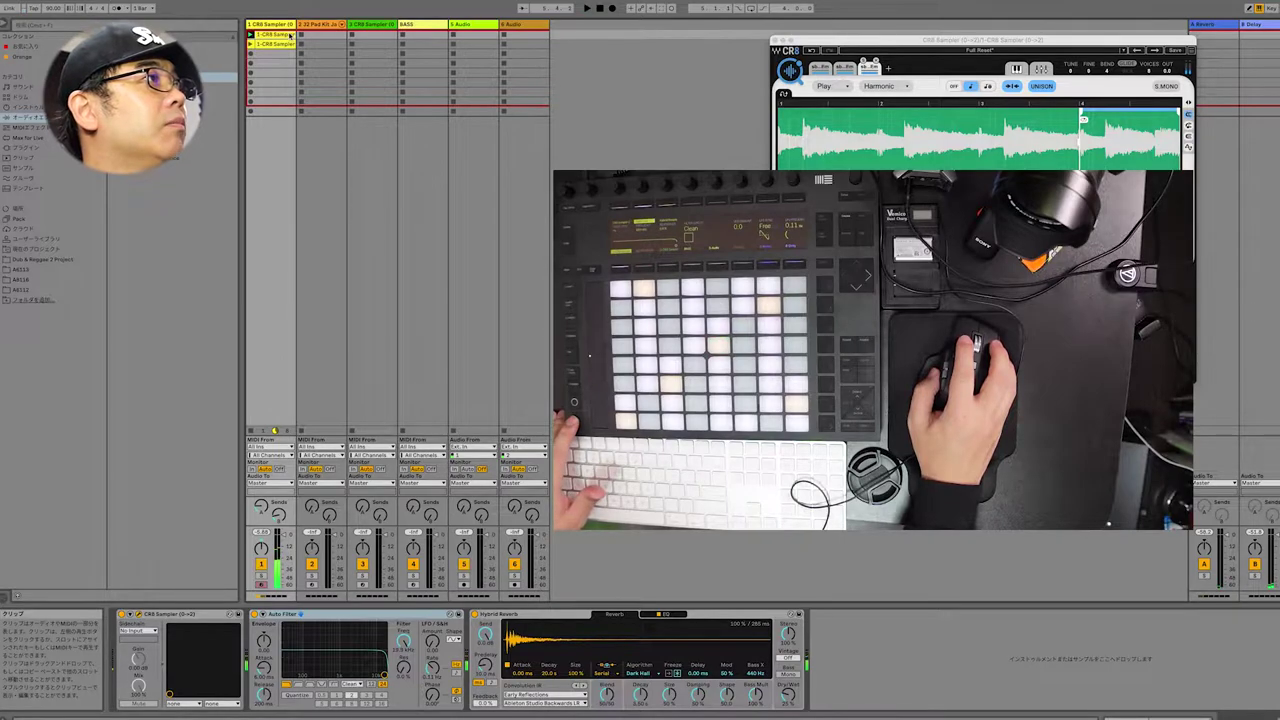
Duplicate the first CR8 Sampler clip so that the track's first three slots hold clips
right_click(289, 35)
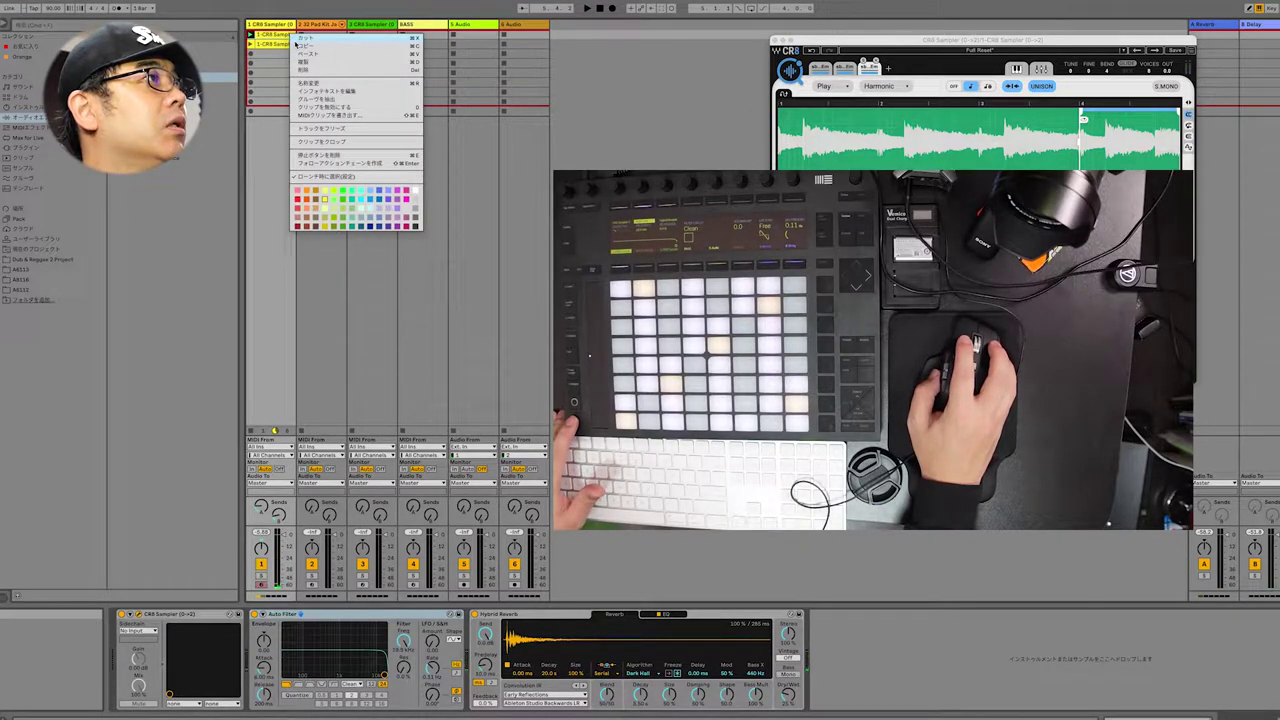
click(302, 63)
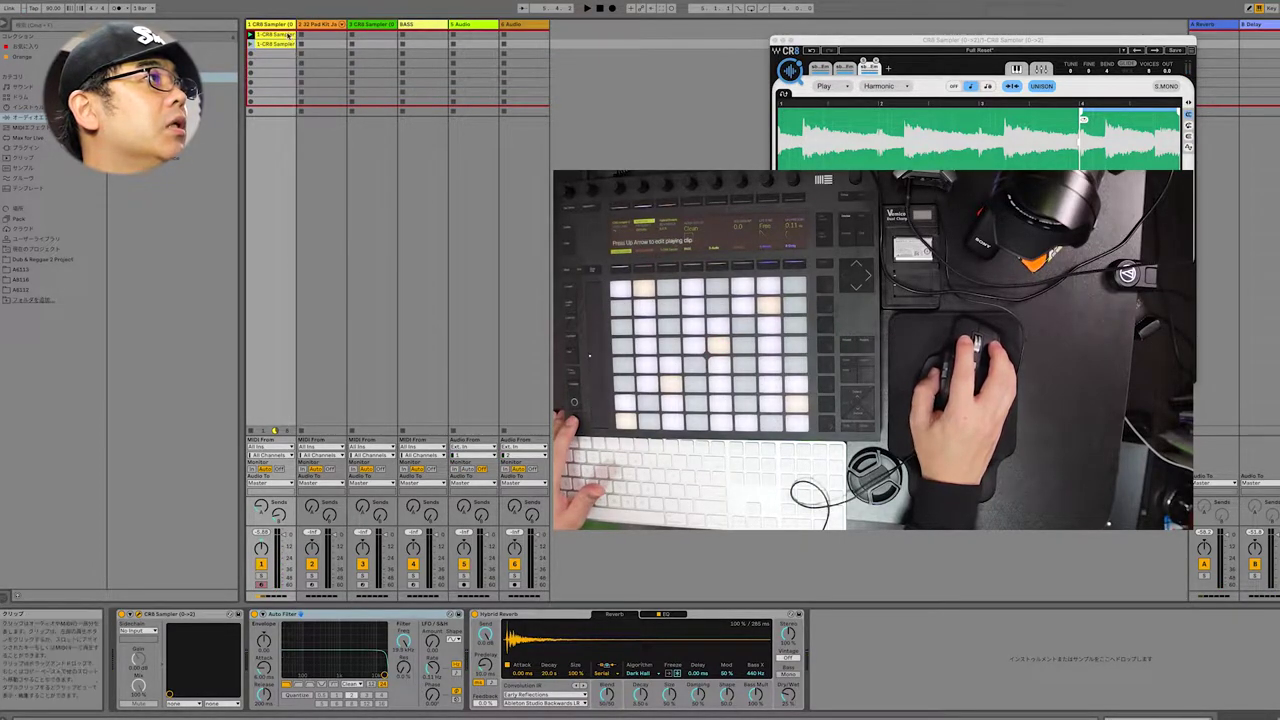
right_click(285, 27)
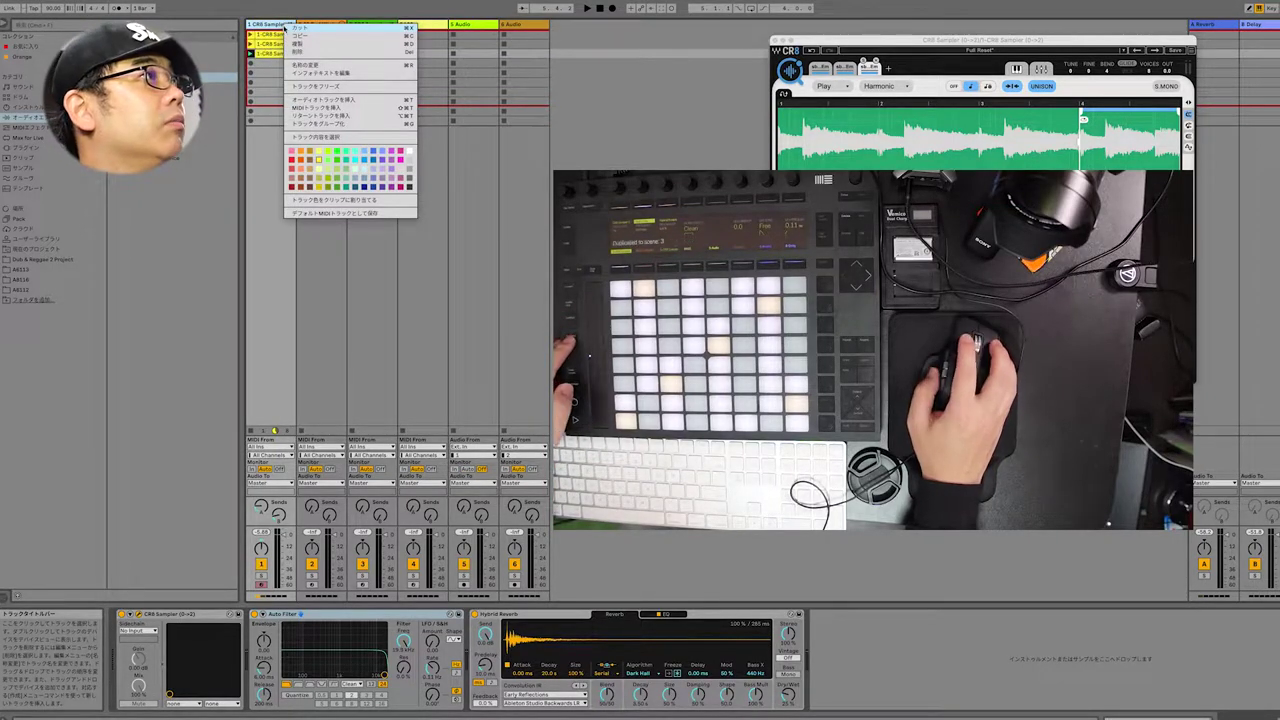
click(256, 79)
Play the second CR8 Sampler clip and the first one in turn to compare them, and stop playback
click(251, 45)
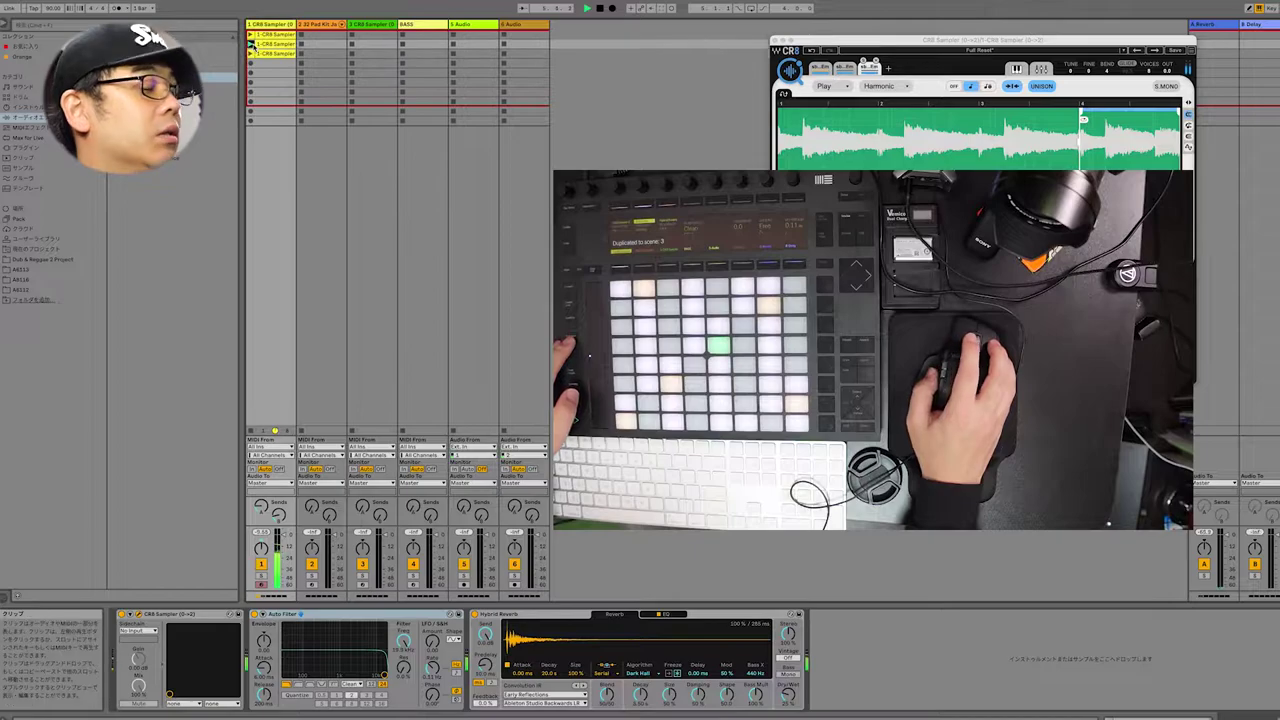
click(251, 35)
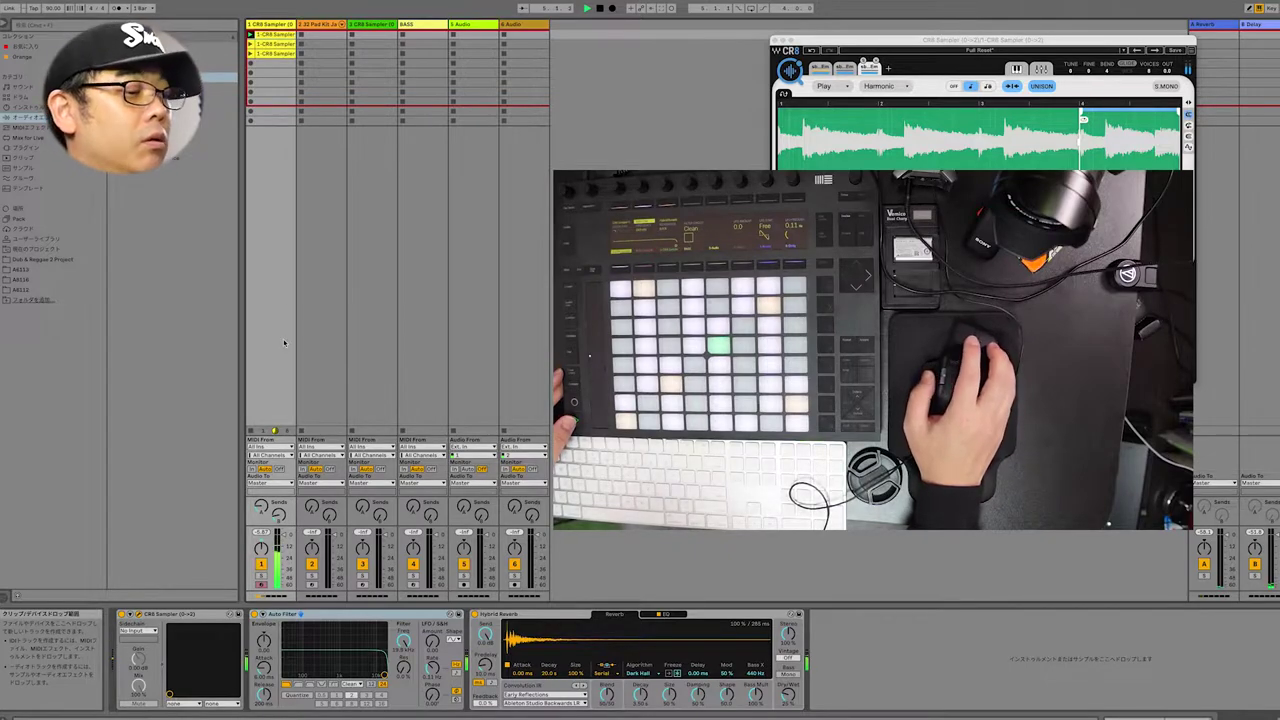
key(space)
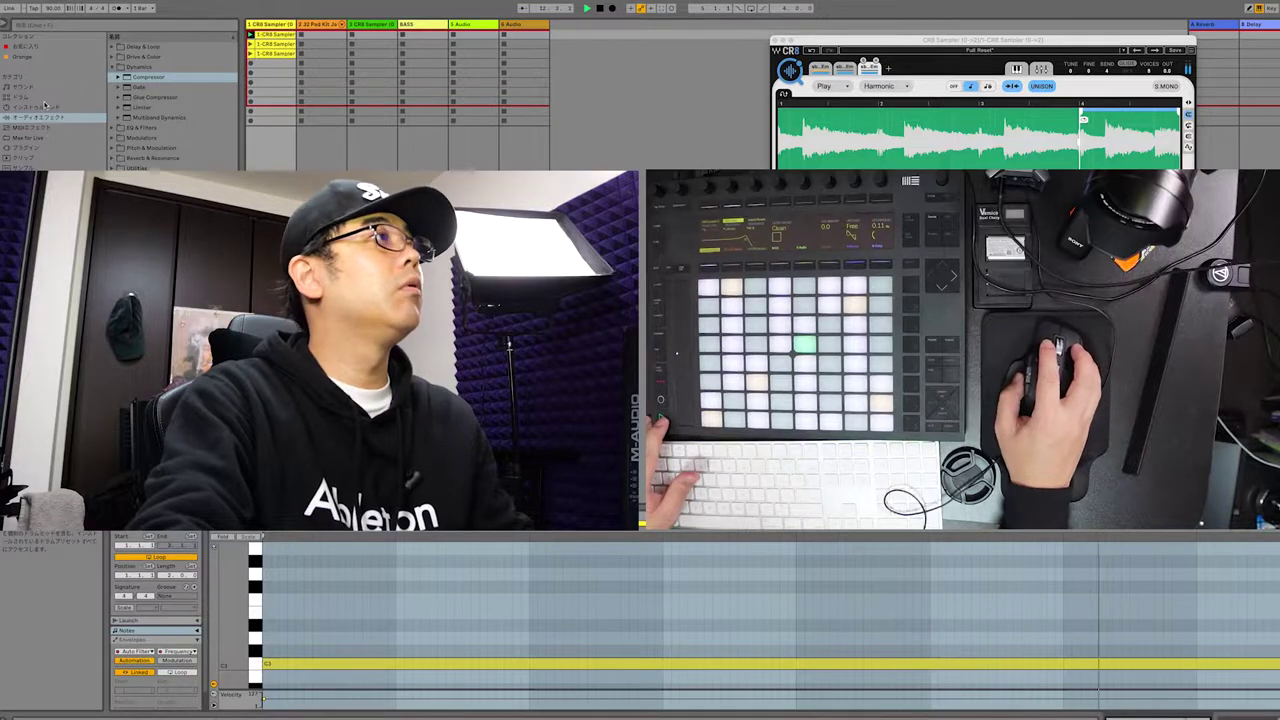
Replace the clip in the CR8 Sampler track's second slot with a copy of the first clip
right_click(279, 44)
click(286, 51)
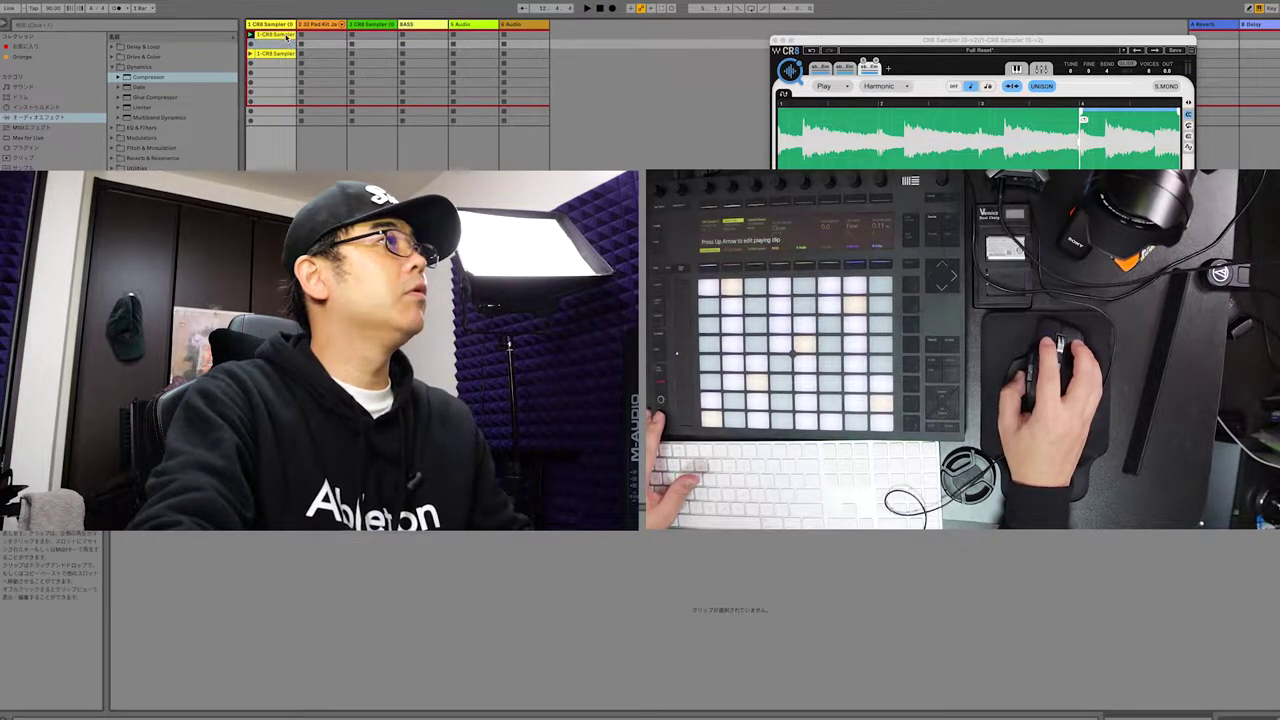
right_click(286, 38)
click(291, 47)
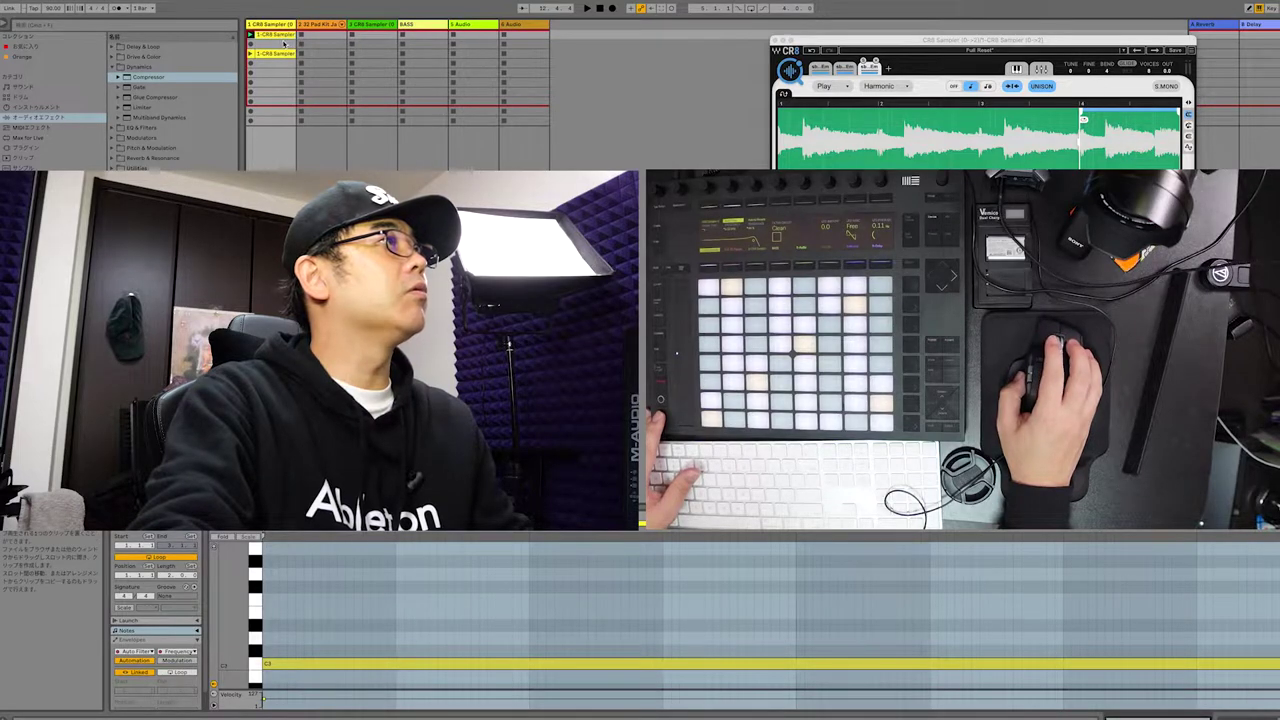
right_click(285, 44)
click(292, 50)
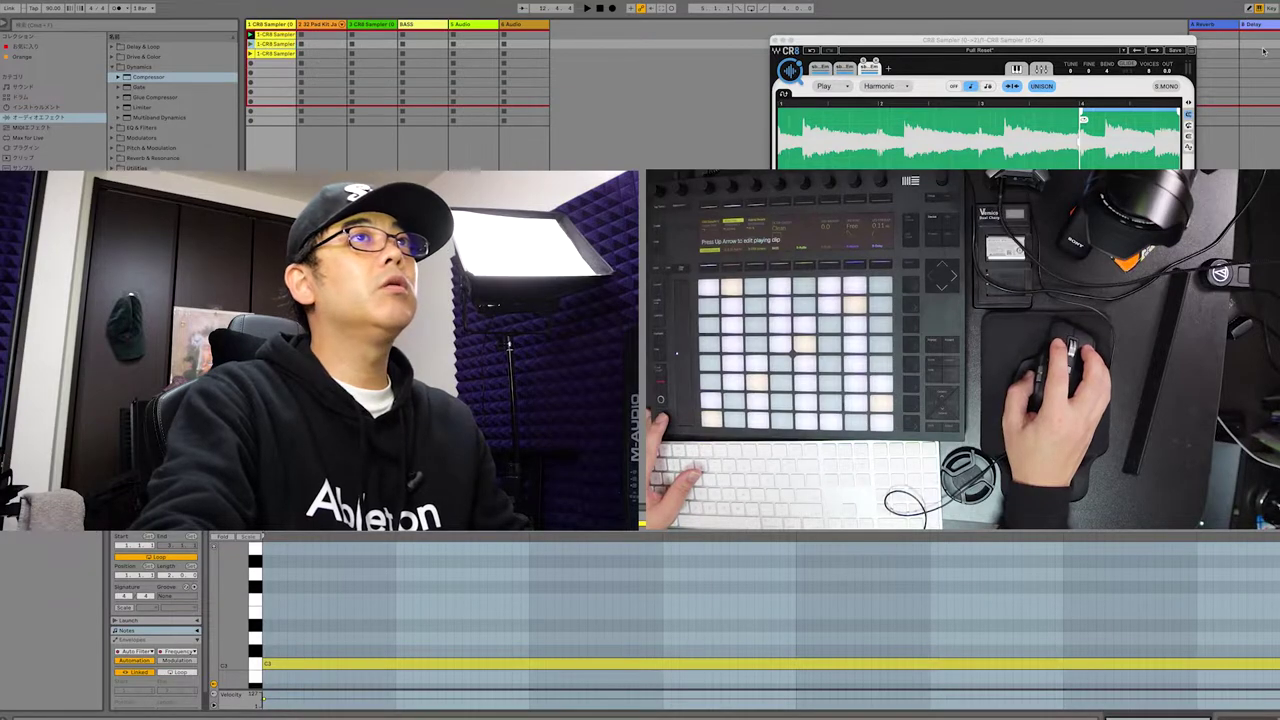
Launch the second CR8 Sampler clip and ready the 32 Pad Kit Jazz drum track for recording
click(251, 44)
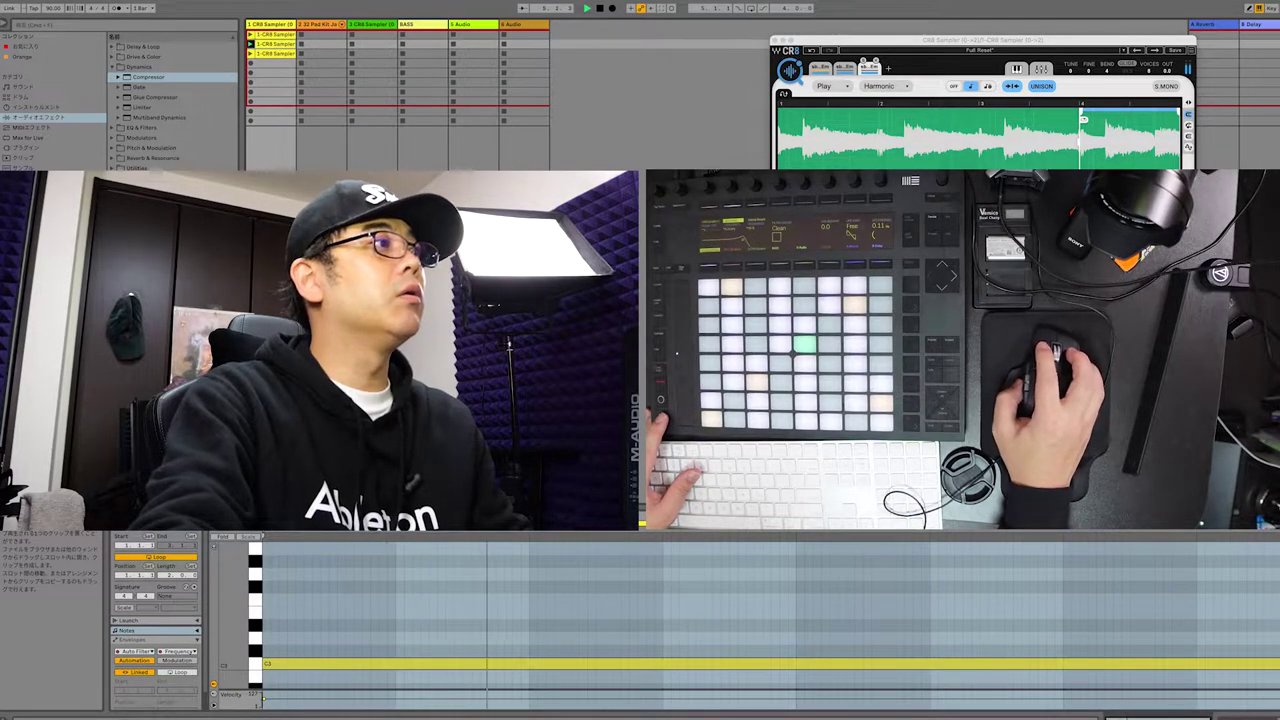
click(331, 498)
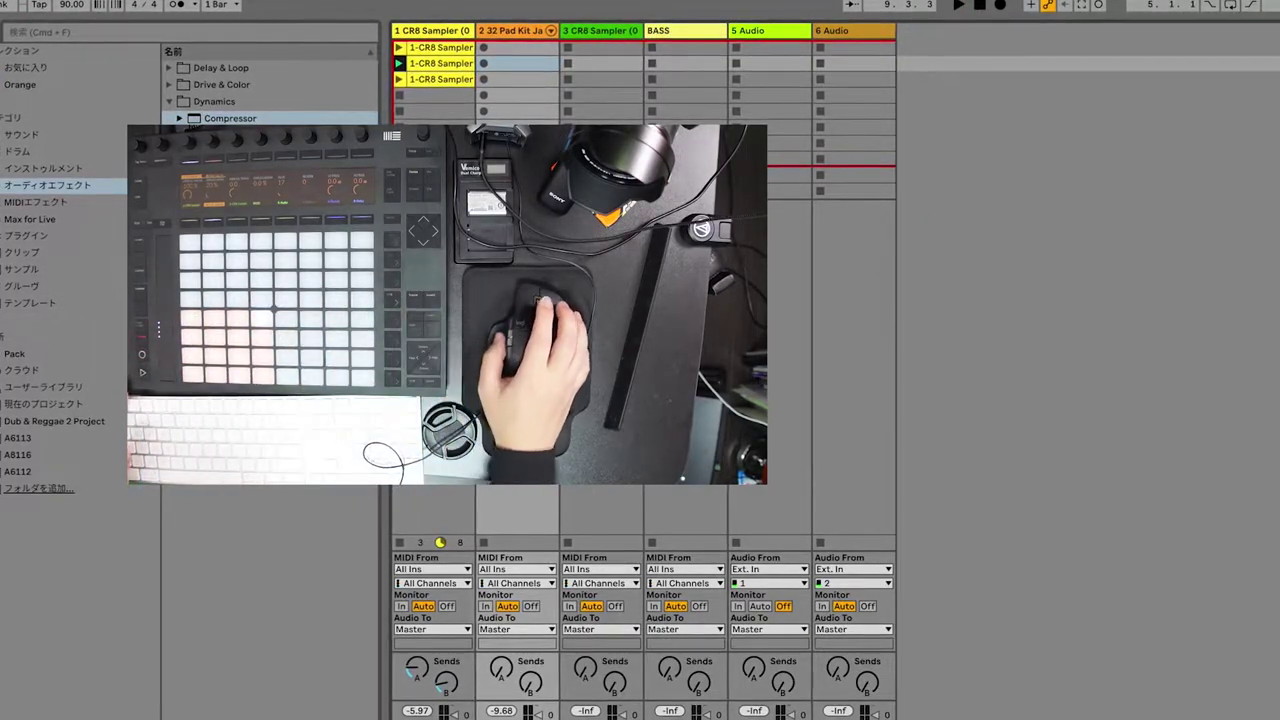
Try capturing the played drum part as a MIDI clip in the 32 Pad Kit Jazz track's second slot
click(1078, 8)
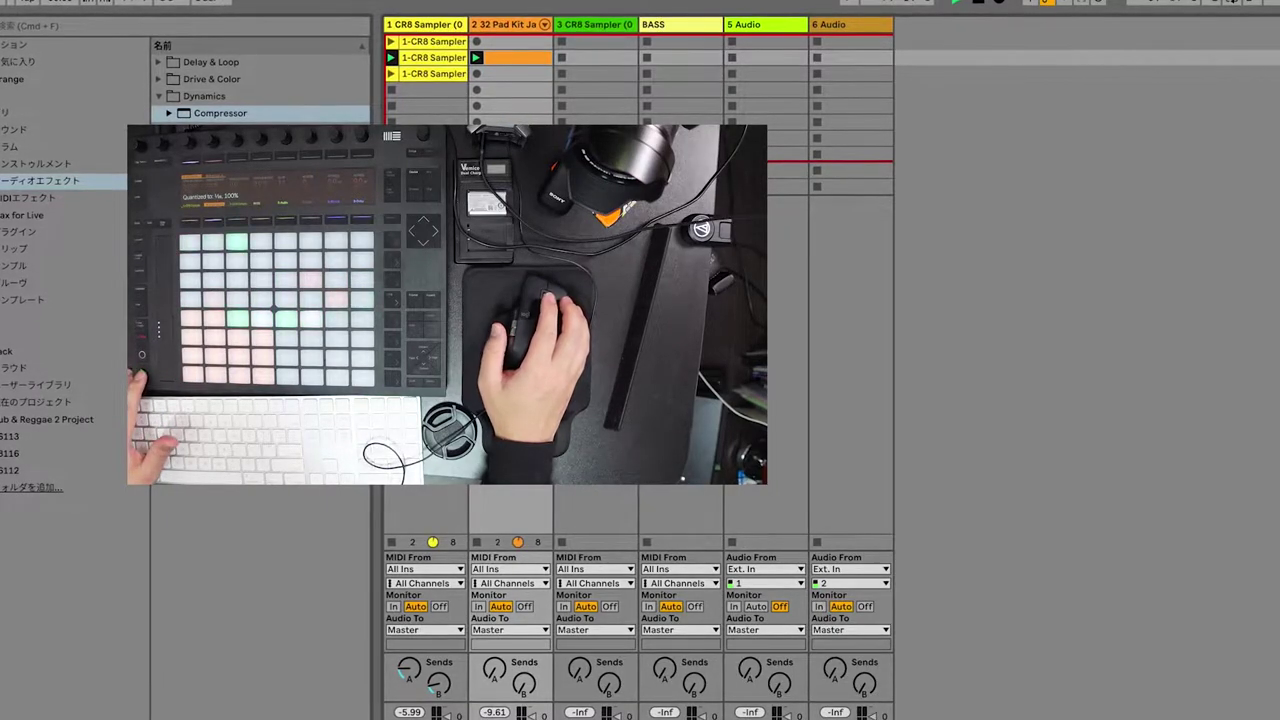
right_click(504, 59)
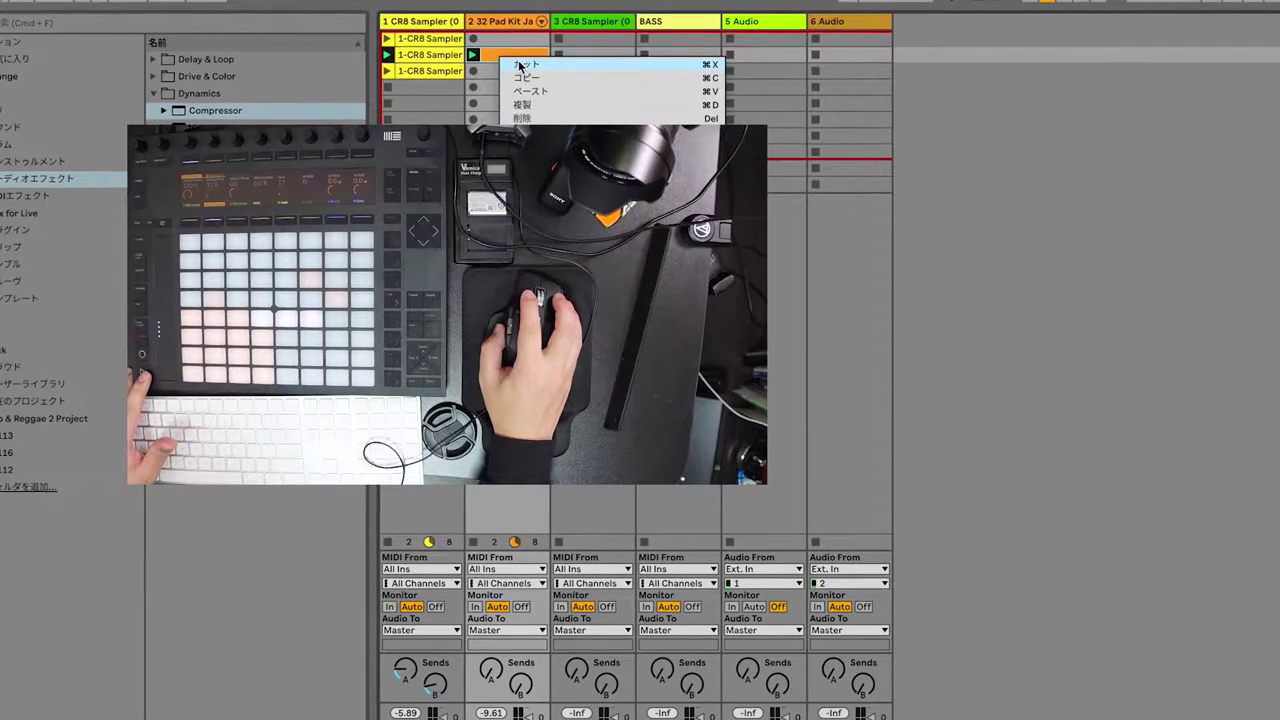
click(522, 64)
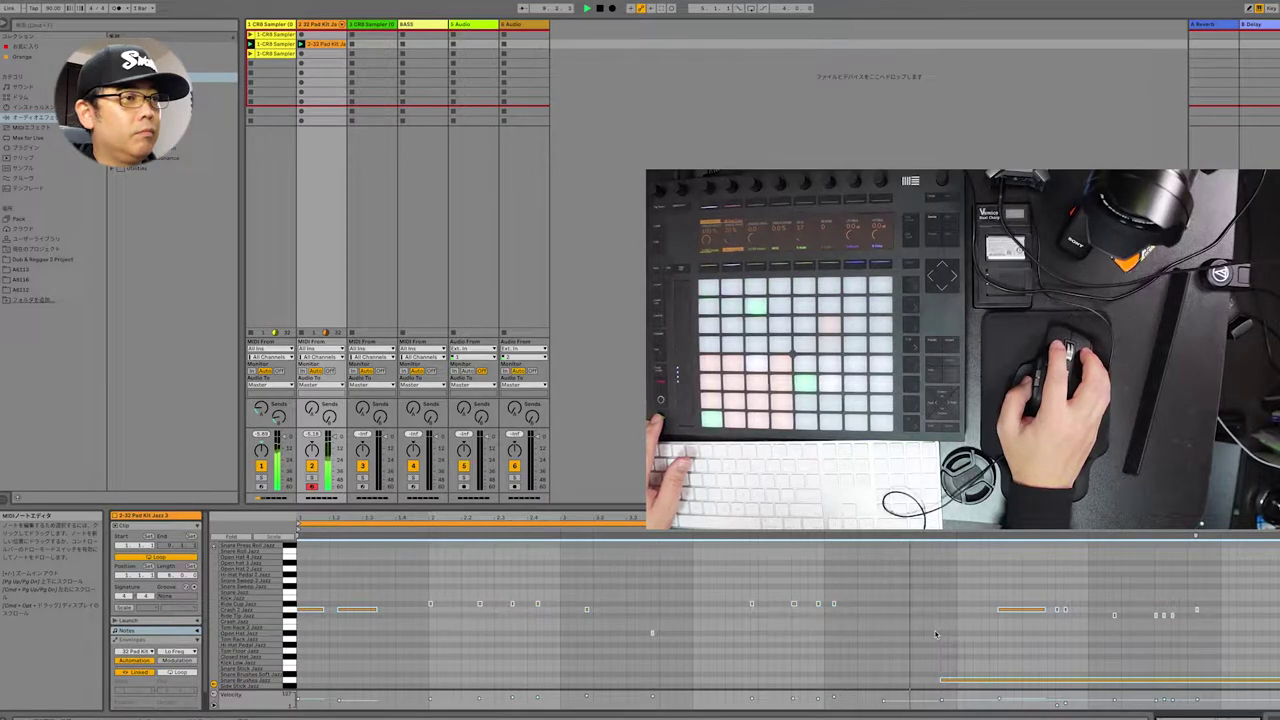
Delete the long sustained note near the lowest drum row of the 32 Pad Kit Jazz clip
double_click(951, 682)
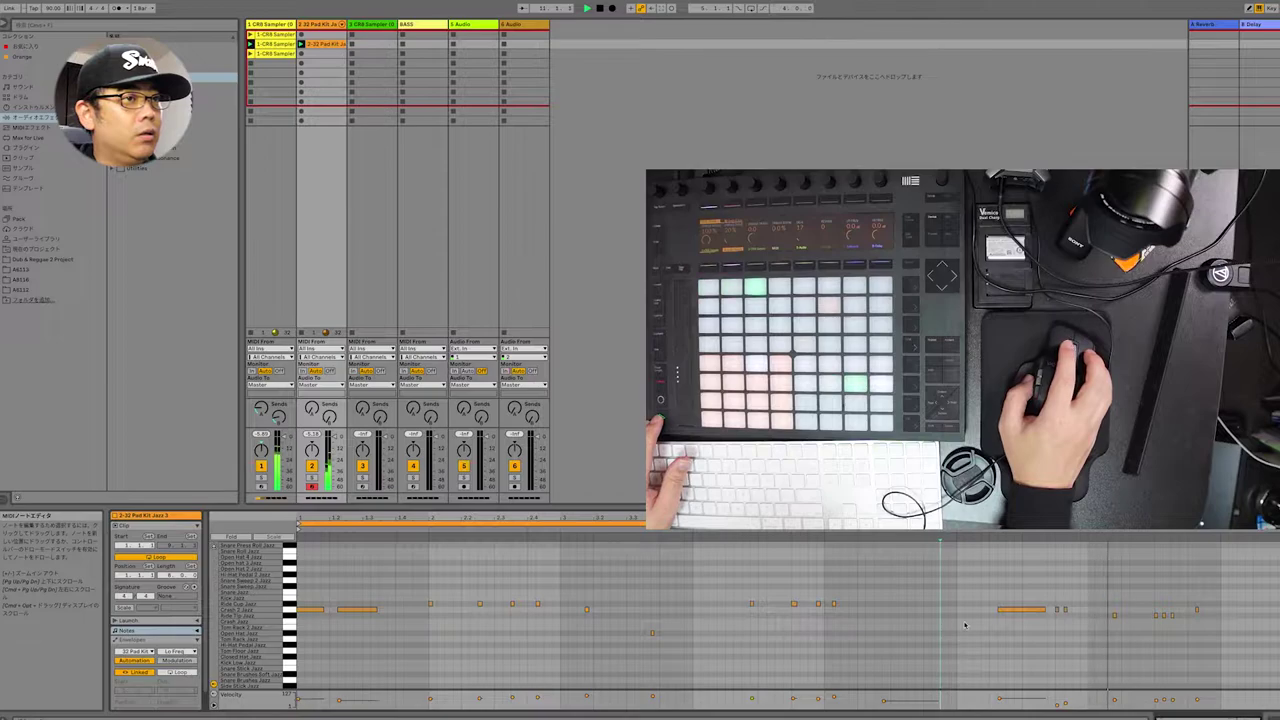
Delete the remaining long note in the Kick Mid Tune Jazz row of the drum clip
scroll(965, 625, down, 1)
double_click(928, 688)
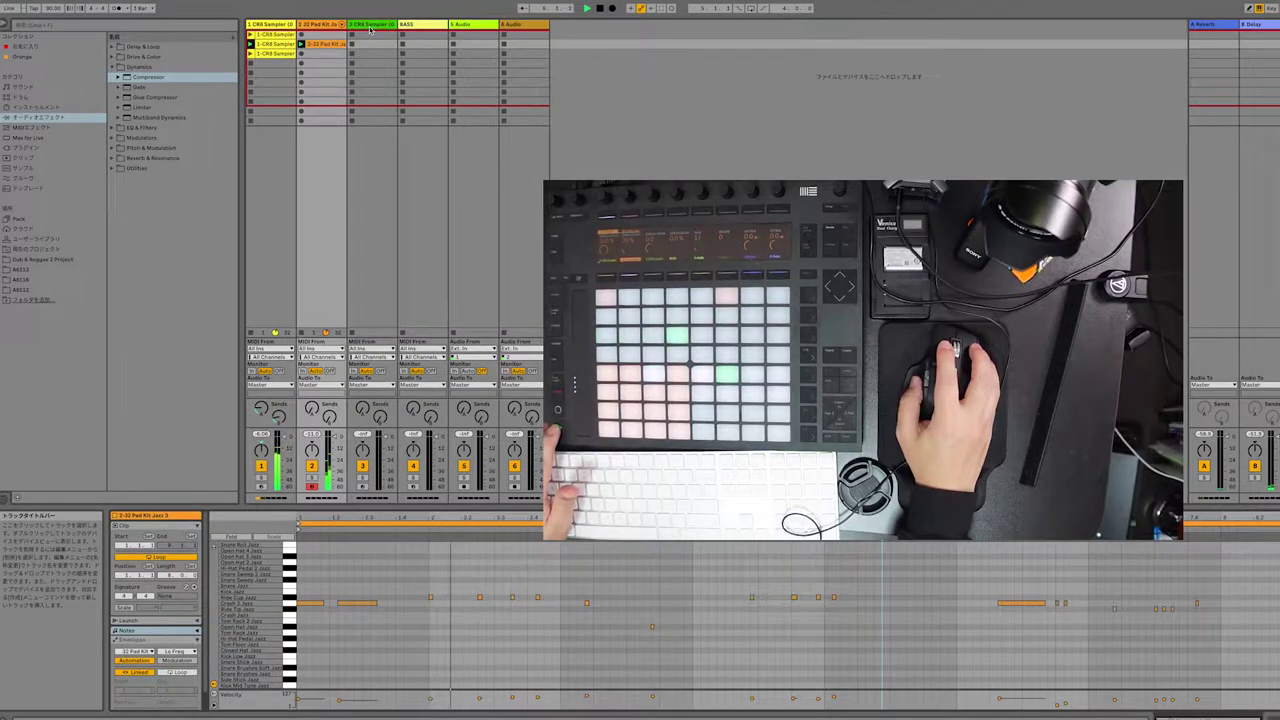
Arm the third track, CR8 Sampler, for recording and open its sampler plug-in with the whole window in view
click(372, 44)
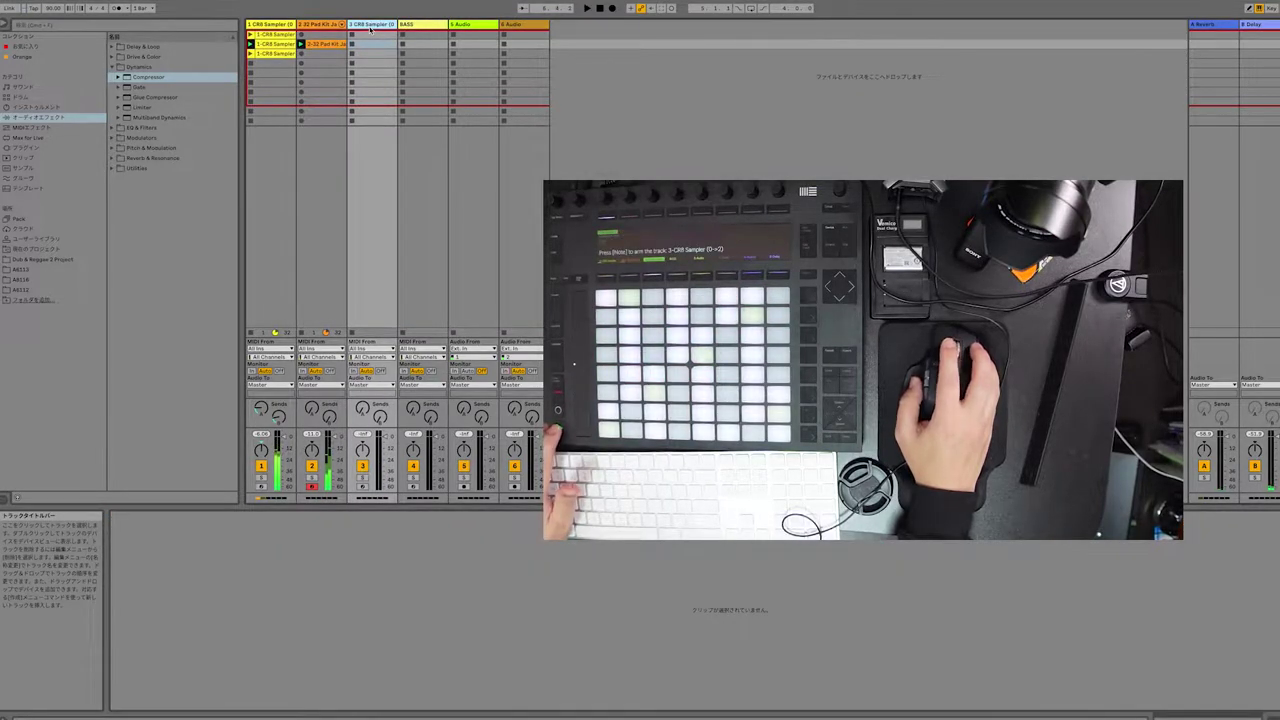
click(386, 20)
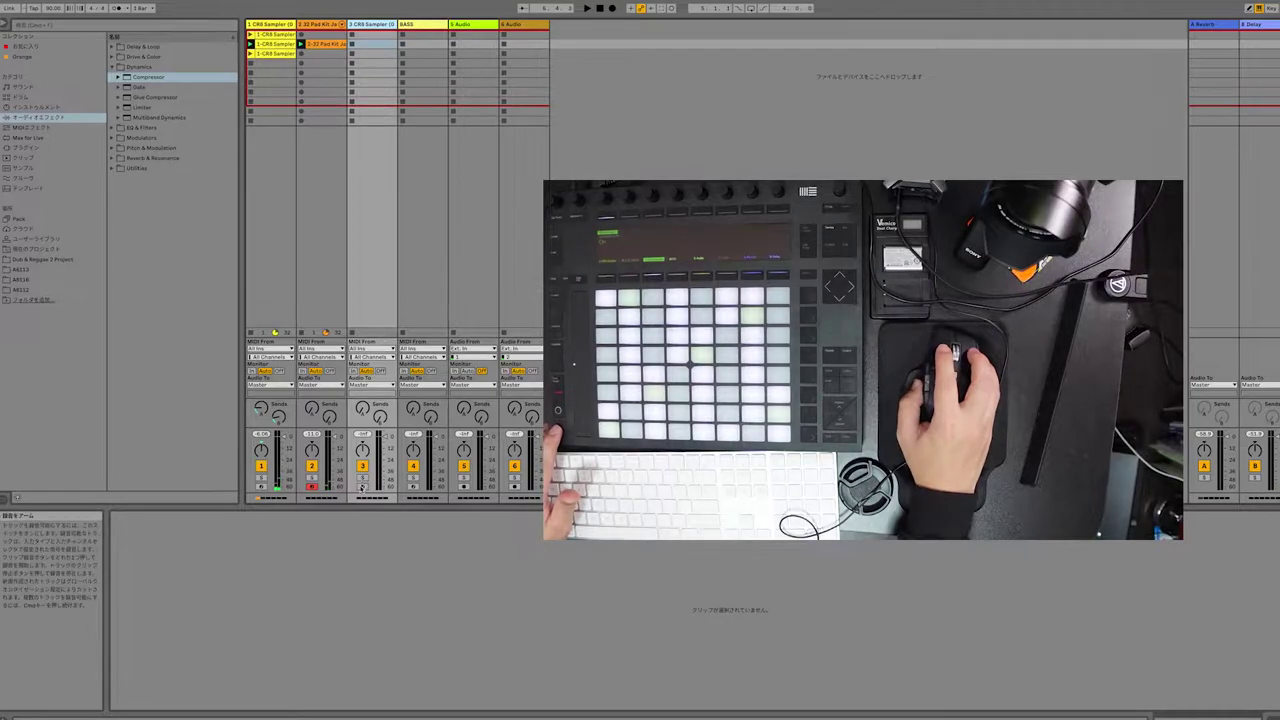
click(379, 24)
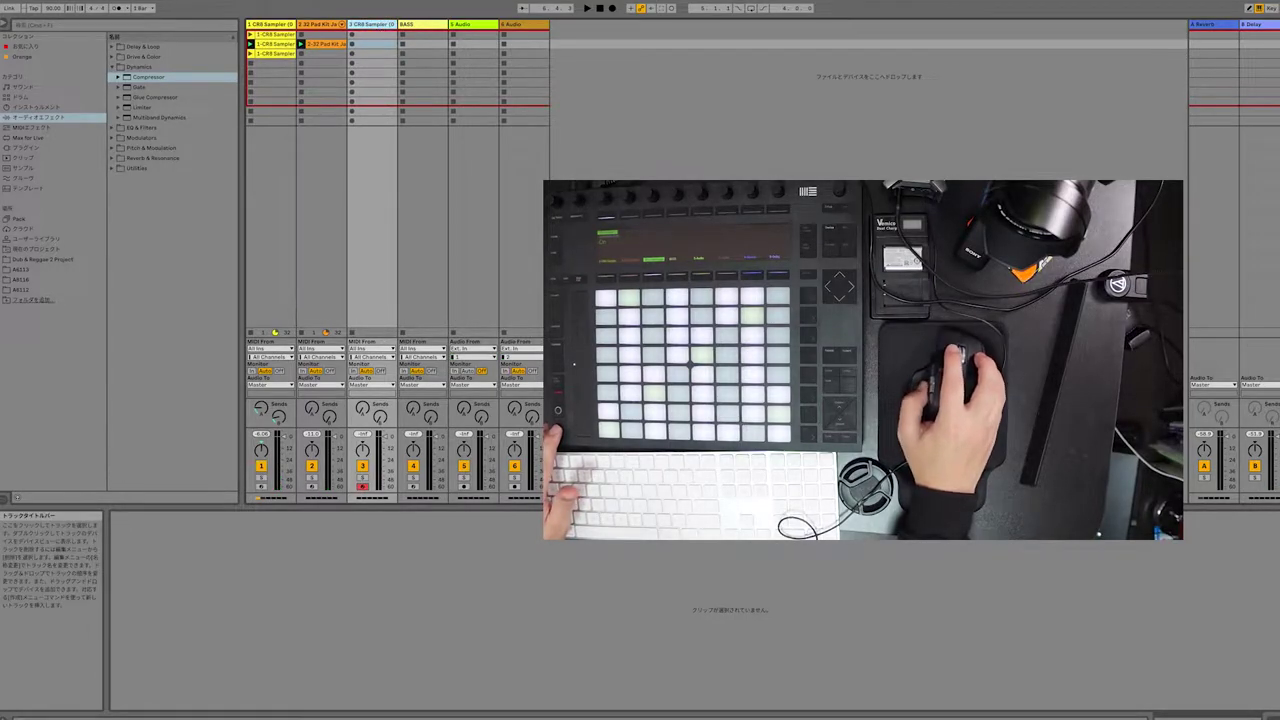
click(1198, 716)
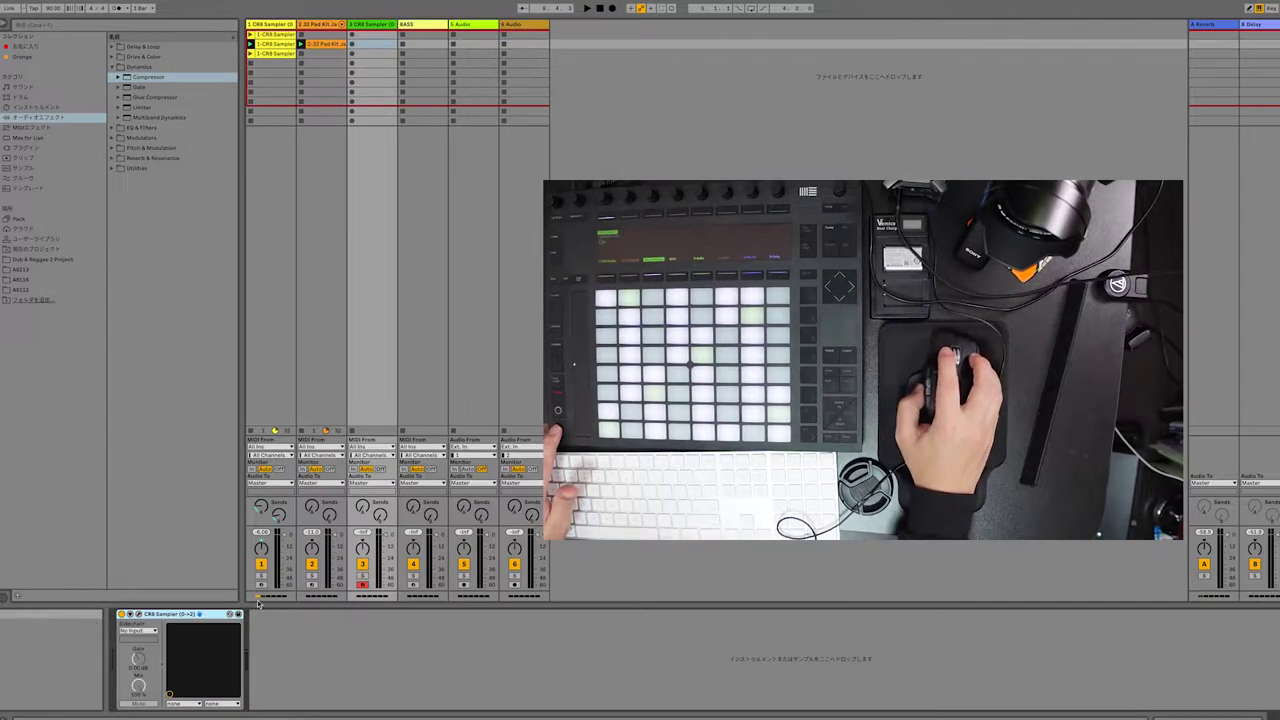
click(138, 615)
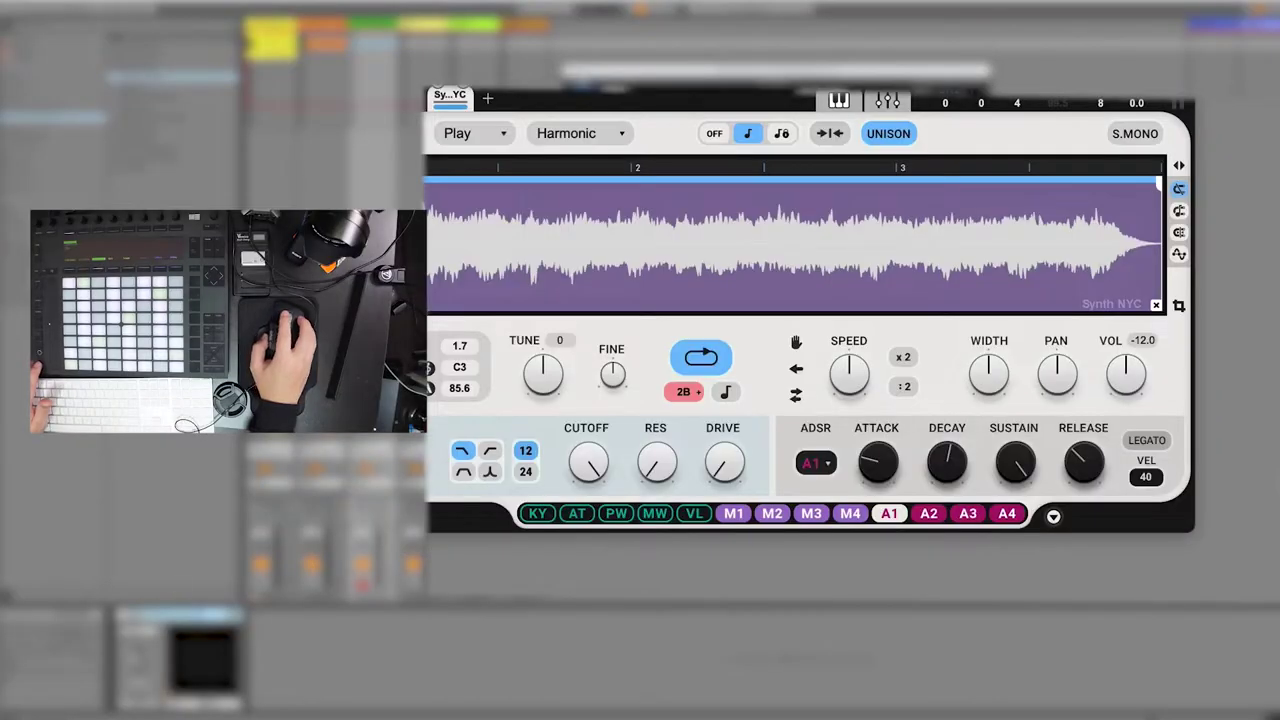
drag(624, 49, 711, 114)
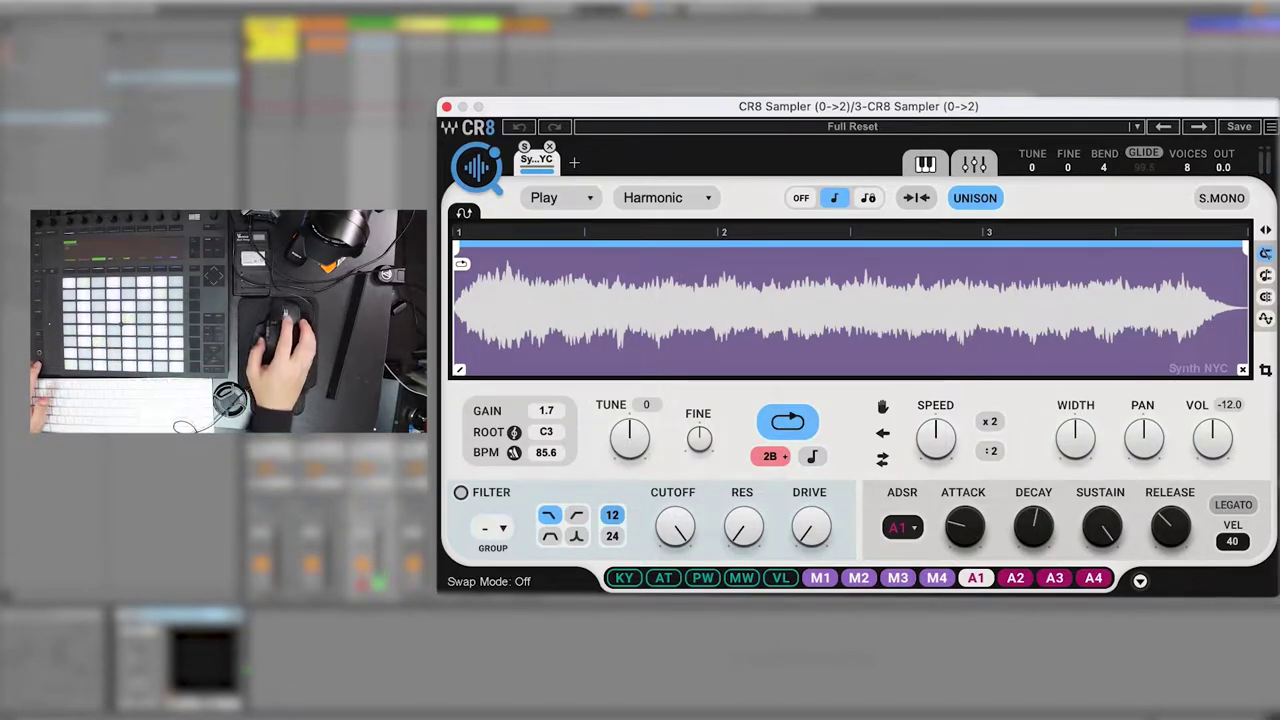
Filter the COSMOS sample library by the key of E minor, look over the samples, and close the sample finder
click(470, 176)
drag(1187, 129, 535, 612)
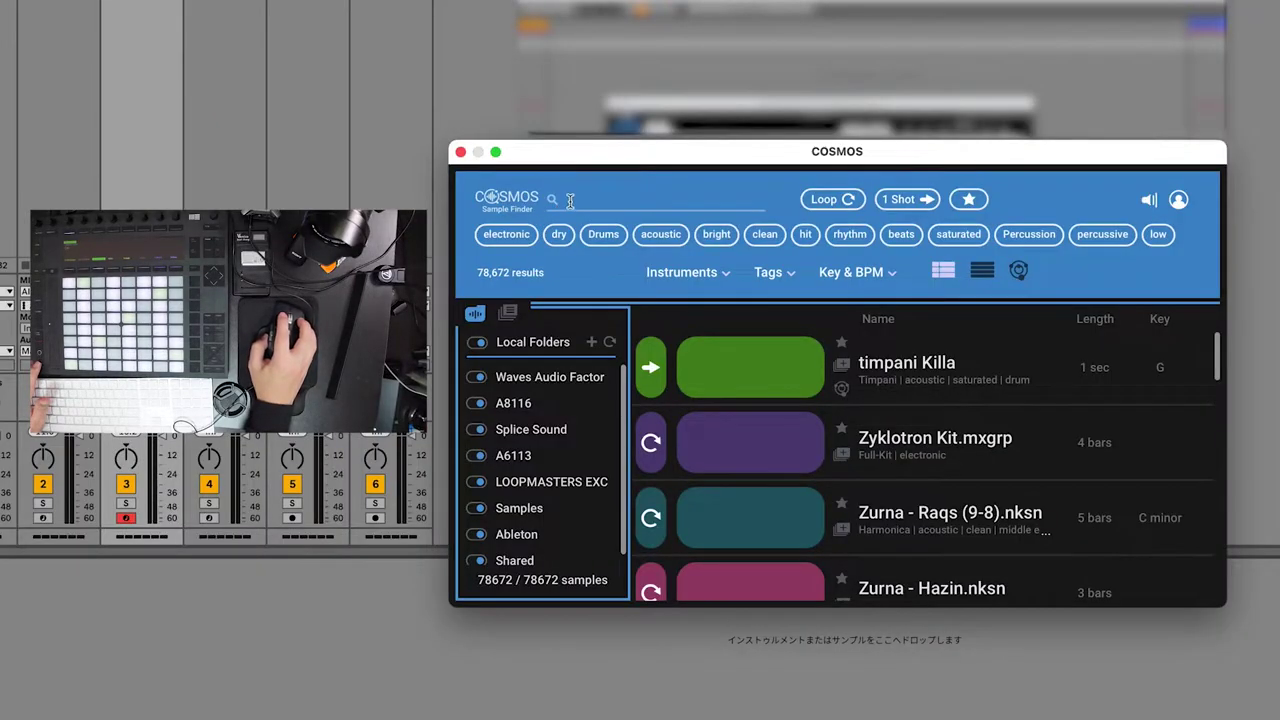
click(836, 274)
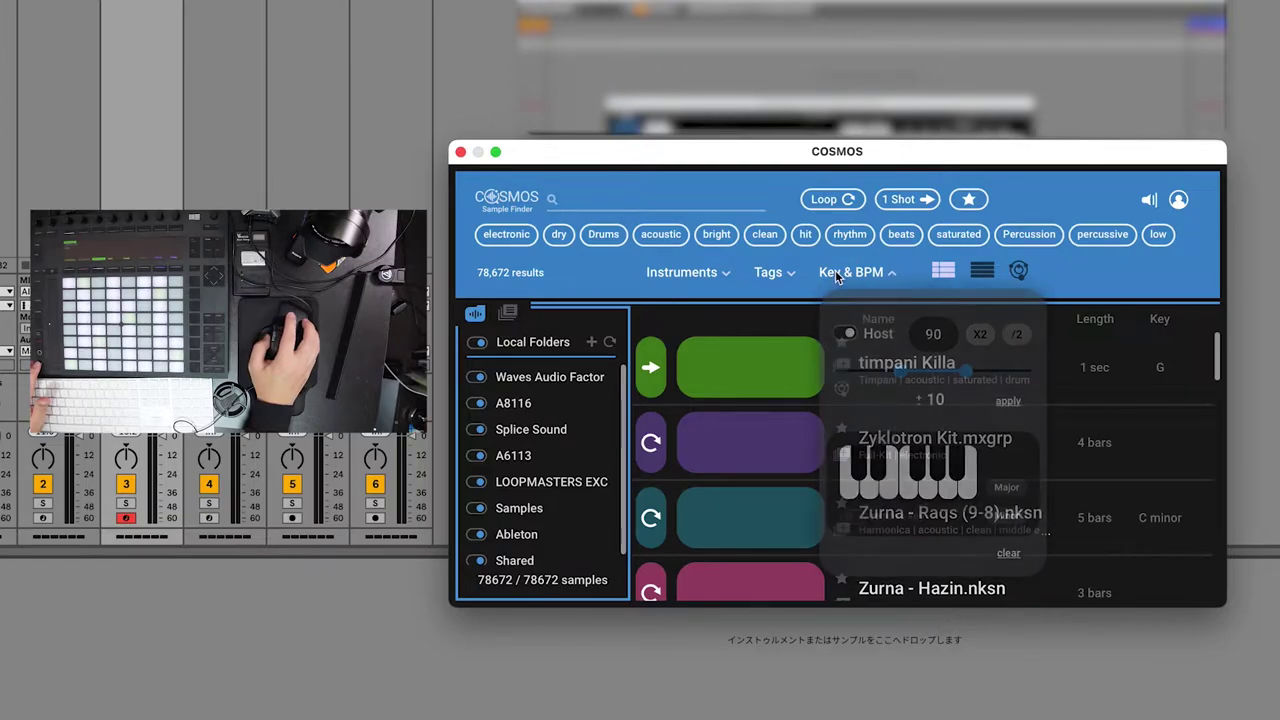
click(898, 495)
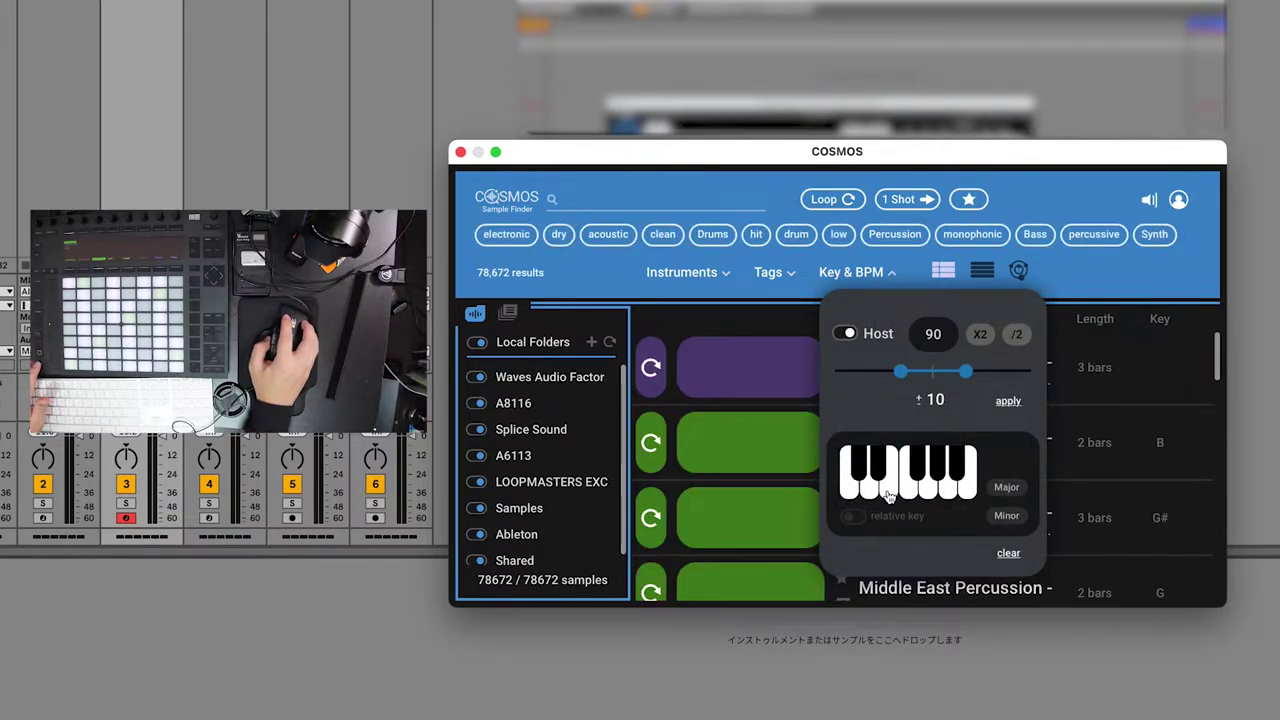
click(1006, 518)
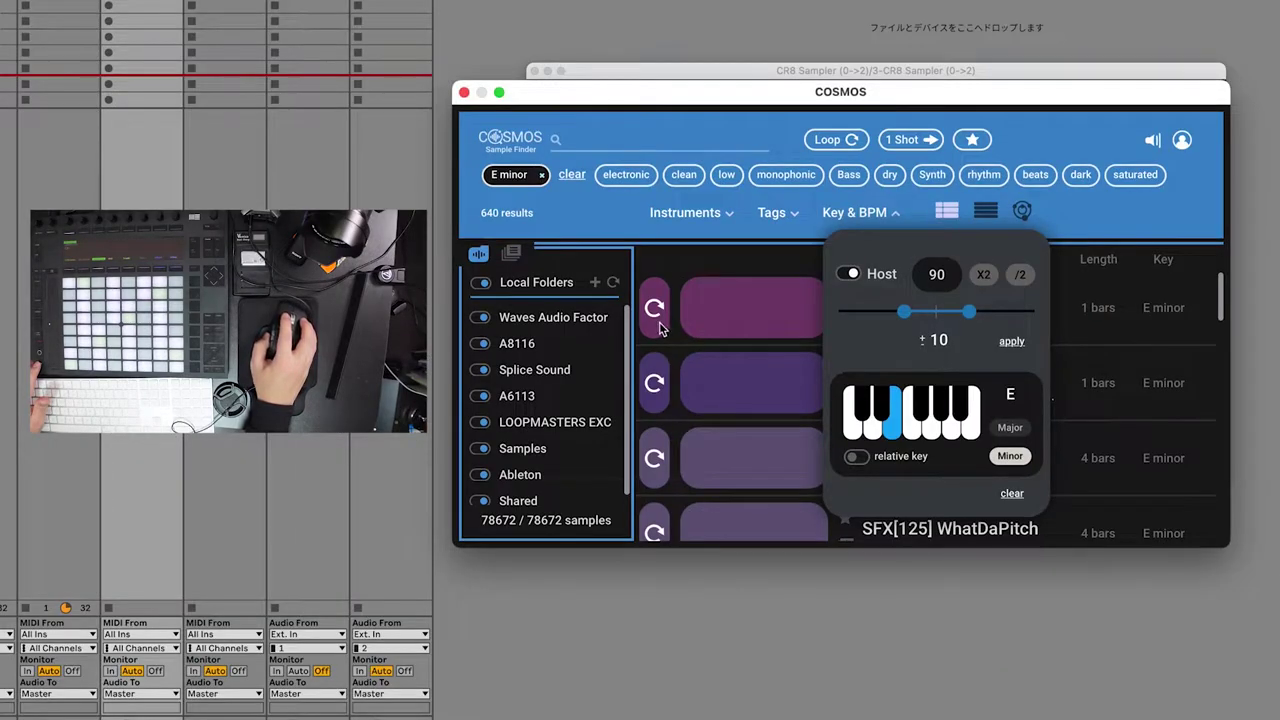
click(658, 328)
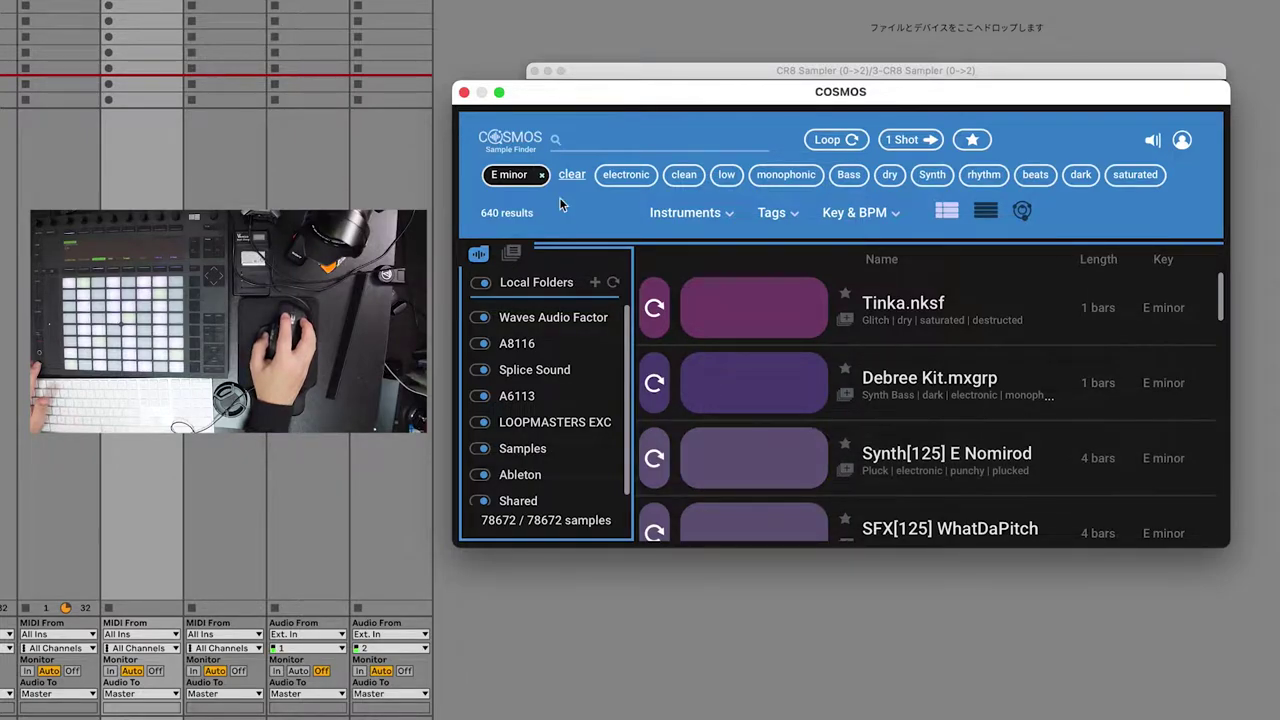
click(463, 93)
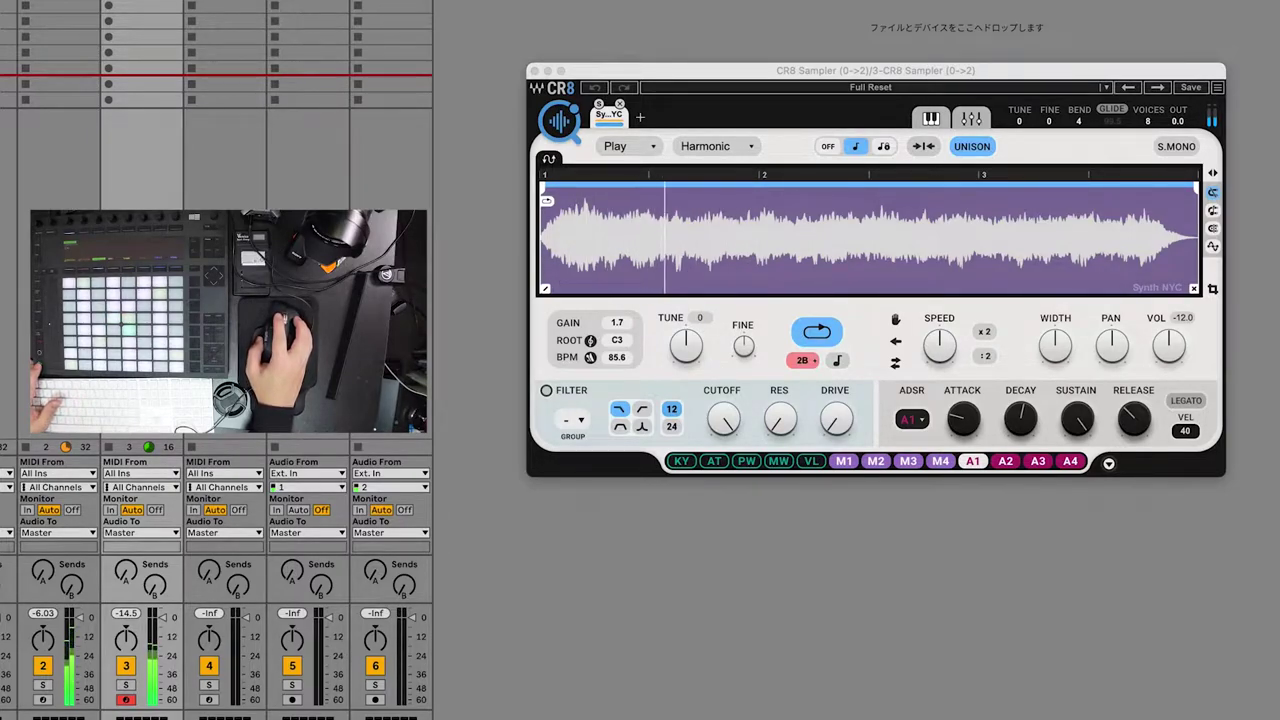
Arm the BASS track for recording and show its device chain
right_click(178, 5)
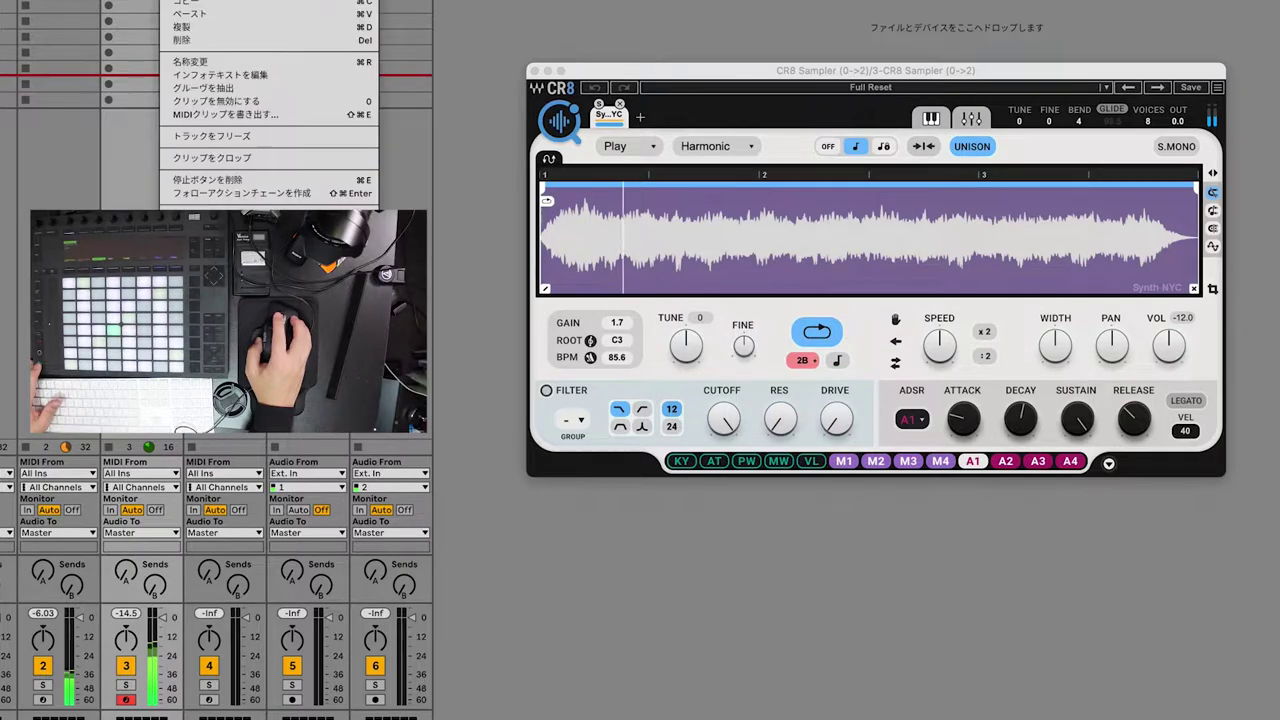
key(Escape)
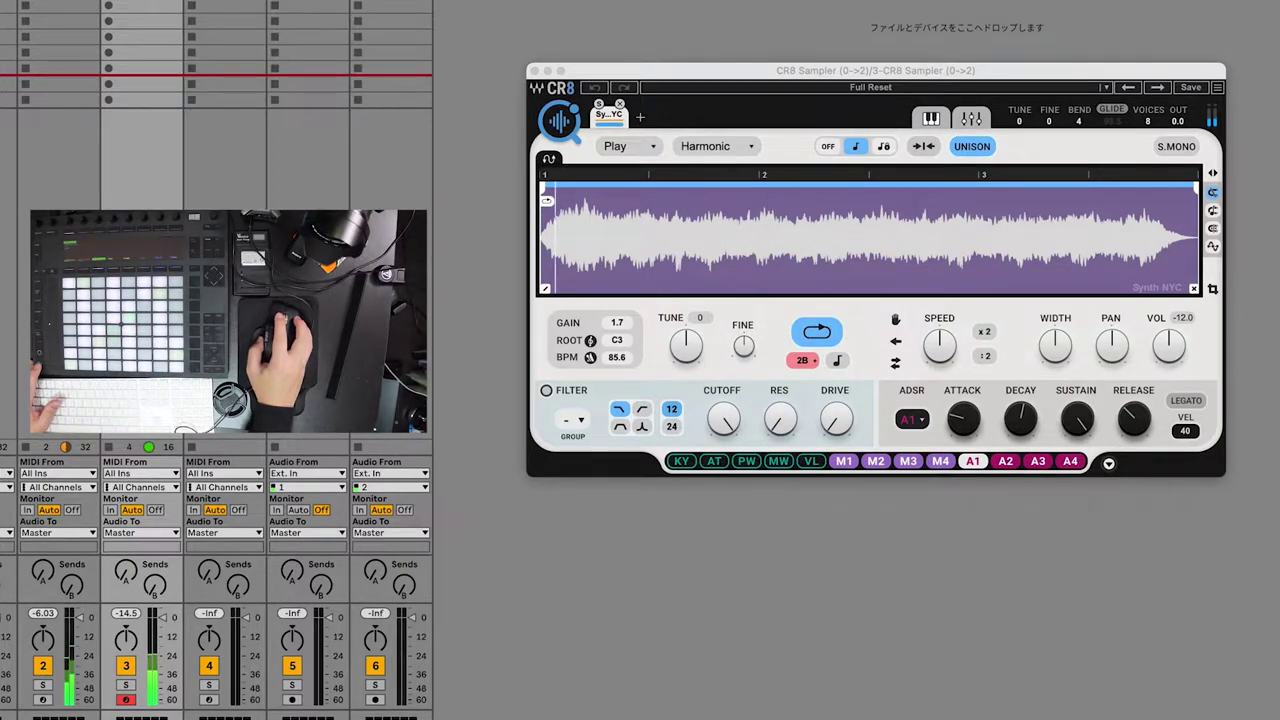
click(225, 6)
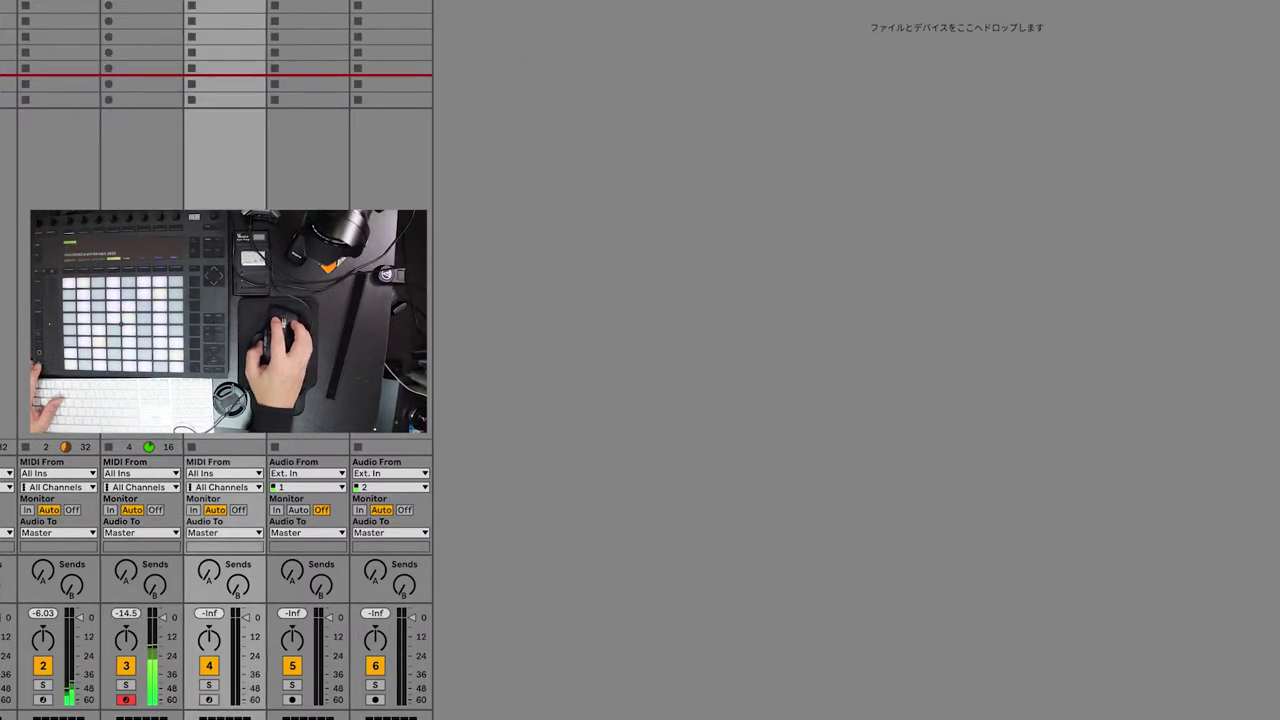
click(210, 699)
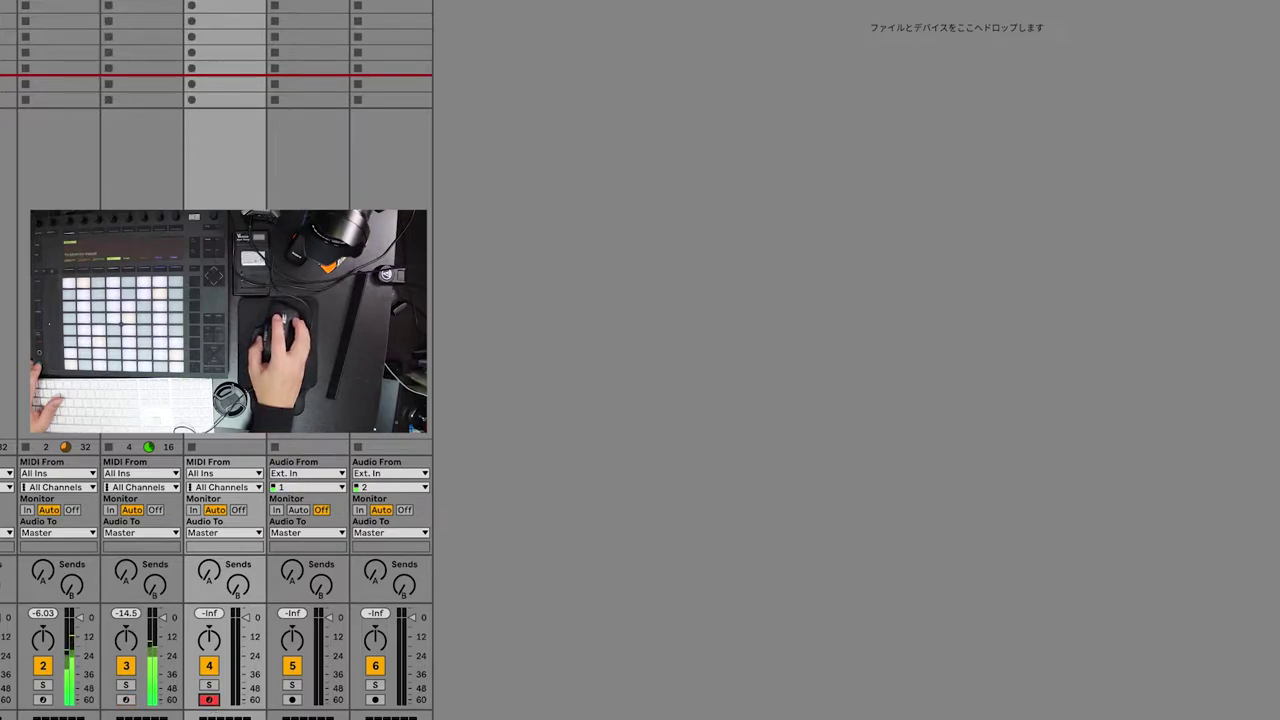
key(super+alt+l)
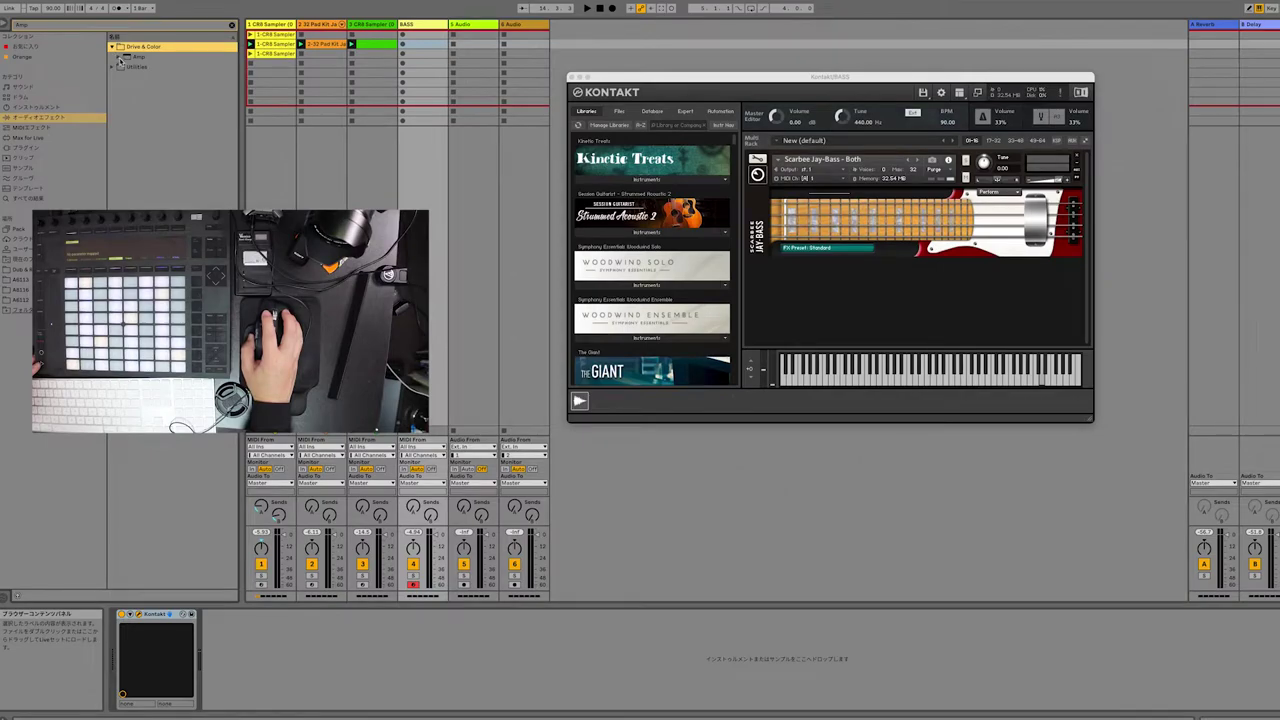
Load the Bass Roundup preset of the Amp effect onto the BASS track
click(120, 57)
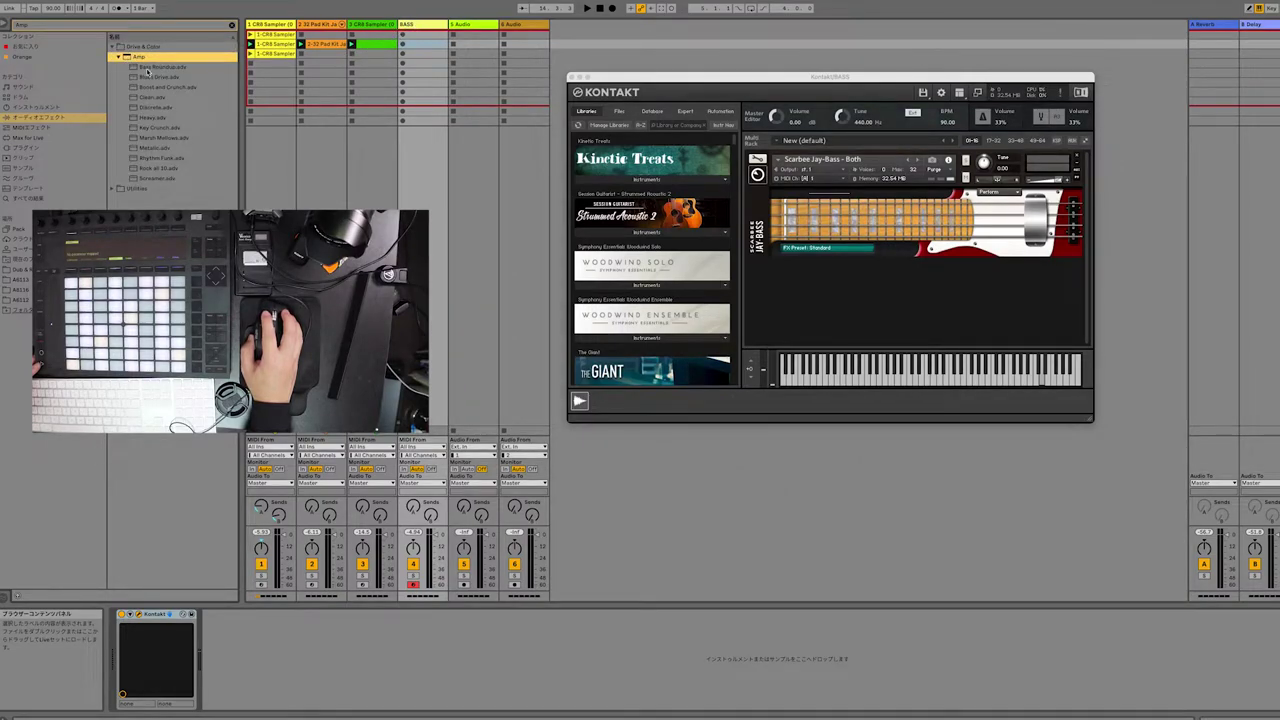
click(136, 67)
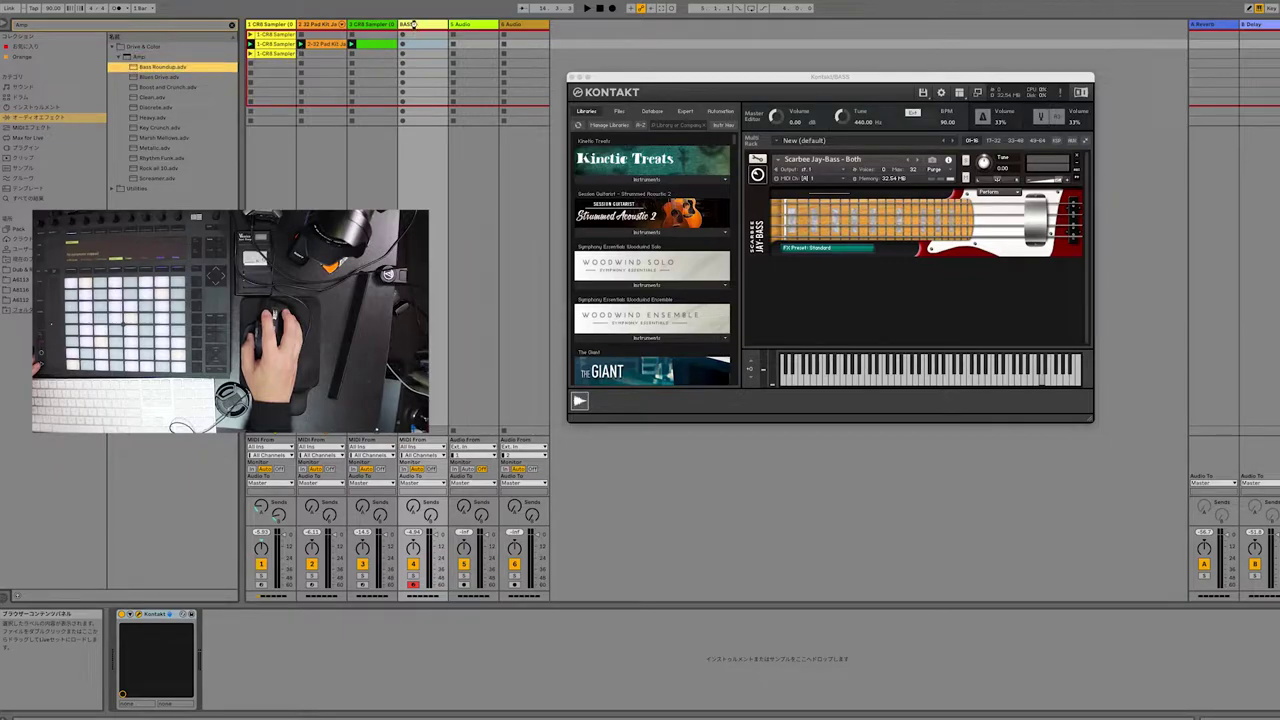
drag(413, 22, 413, 24)
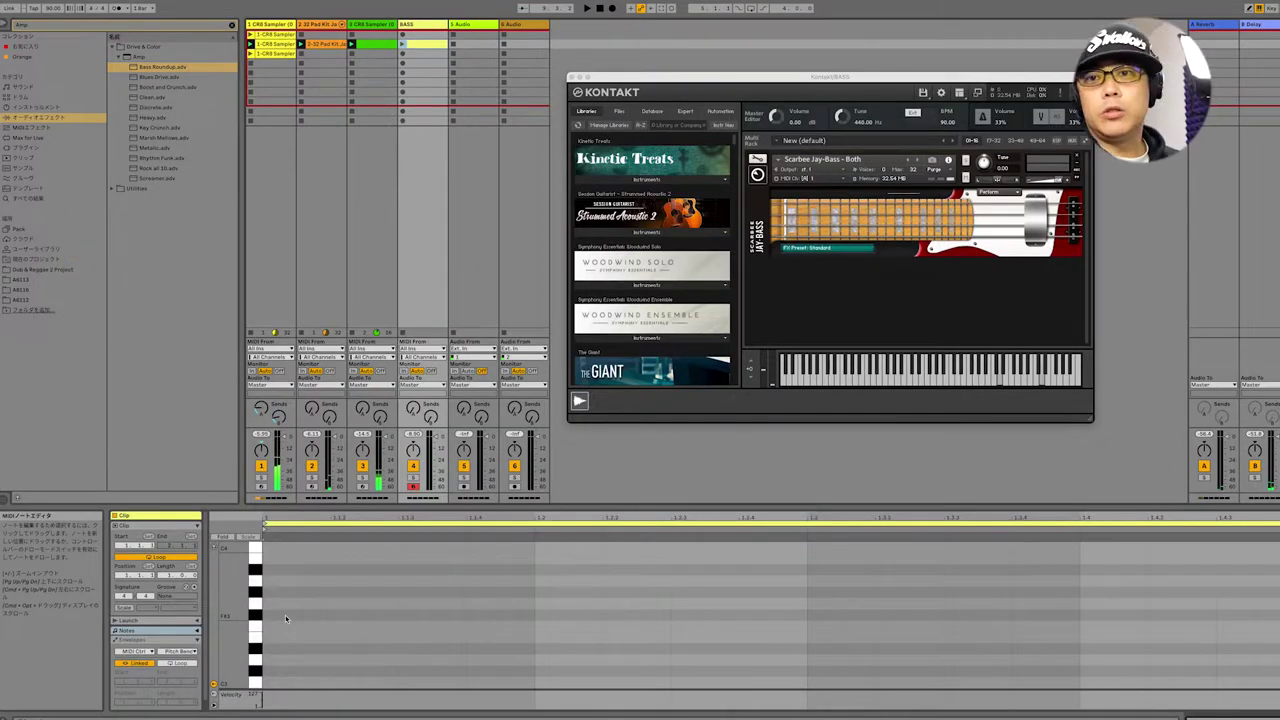
Draw a one-beat E3 note at the start of the BASS clip and launch the clip during playback
key(space)
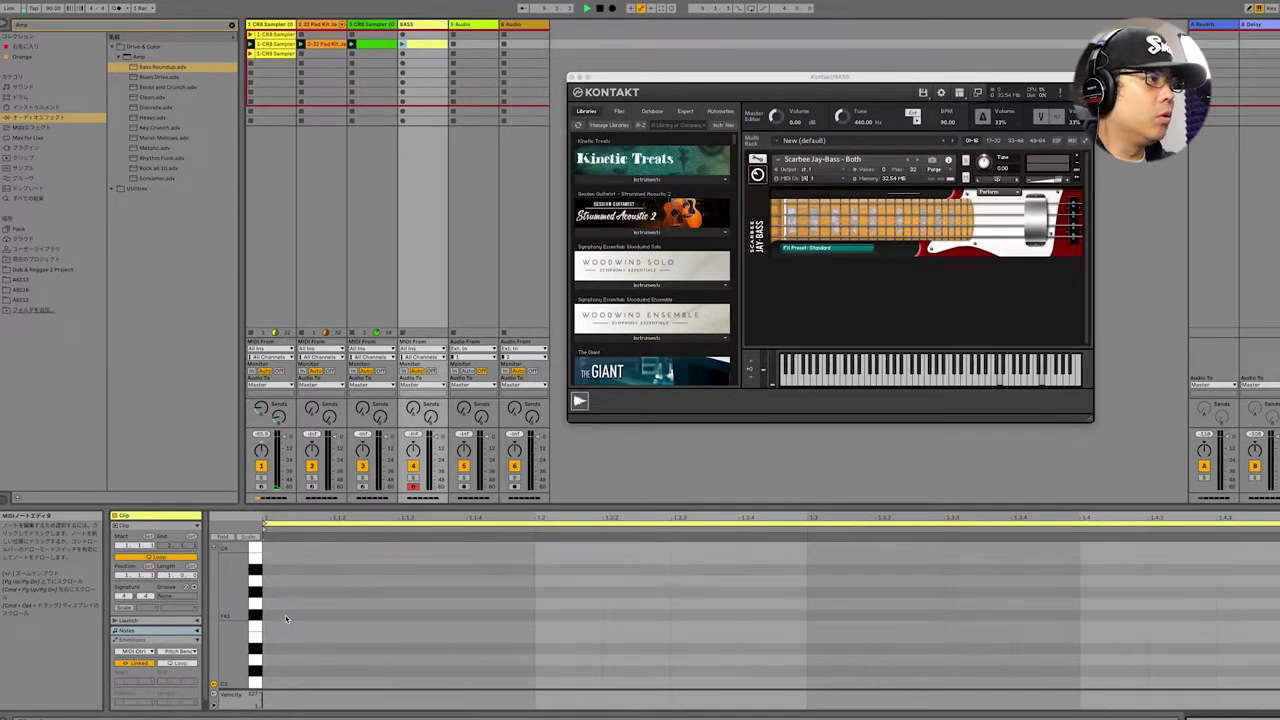
double_click(286, 640)
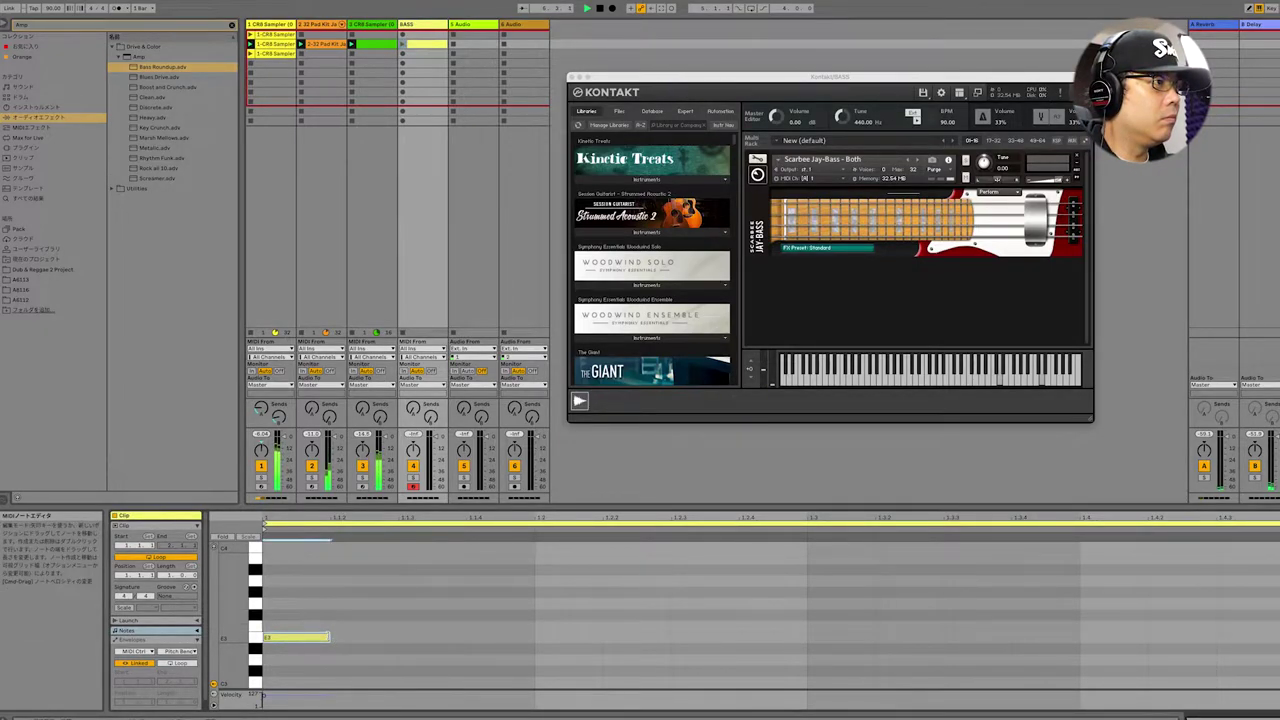
drag(327, 637, 534, 637)
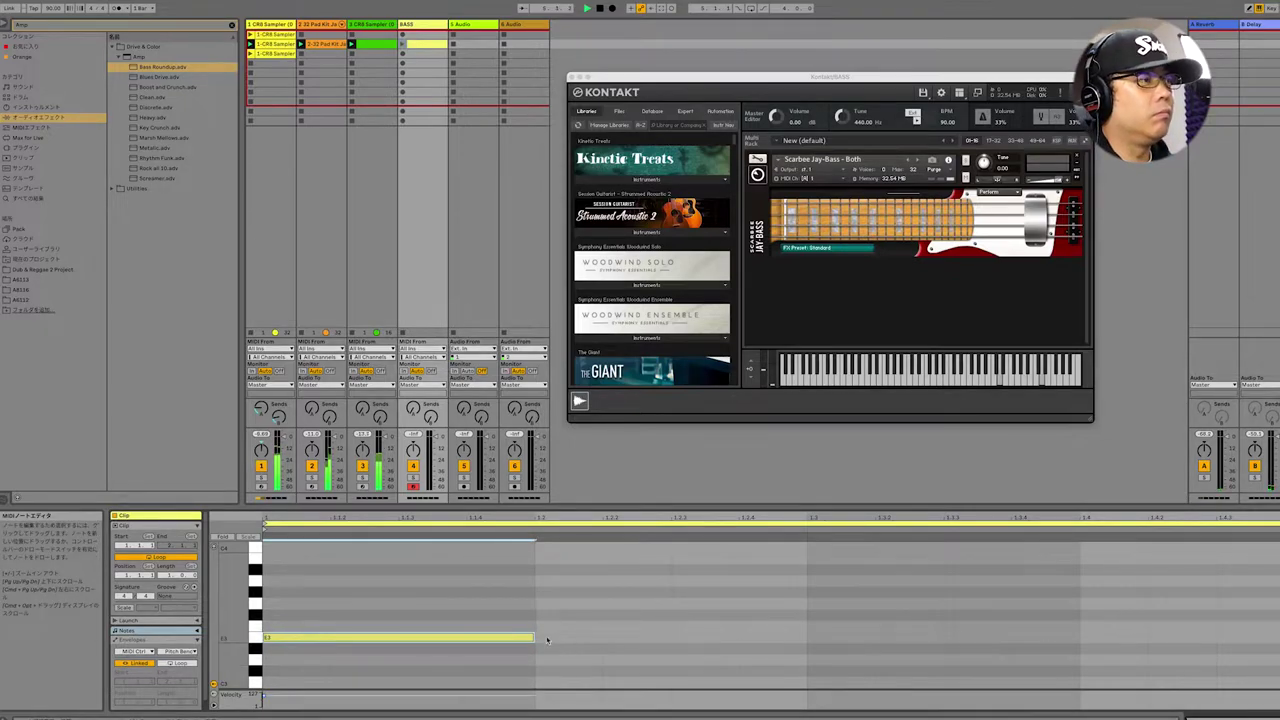
click(402, 45)
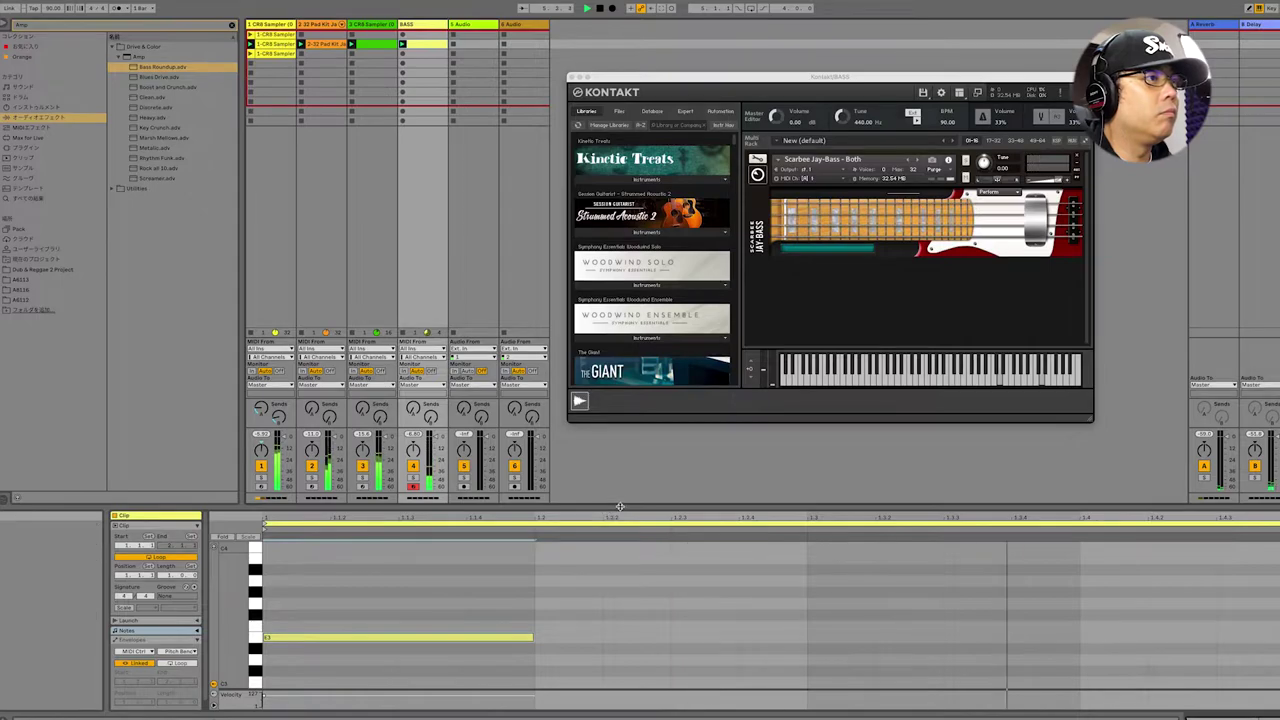
Enlarge the note editor and add a short note on beat 2 of the BASS clip, moving it to A#2
drag(620, 507, 600, 126)
click(573, 78)
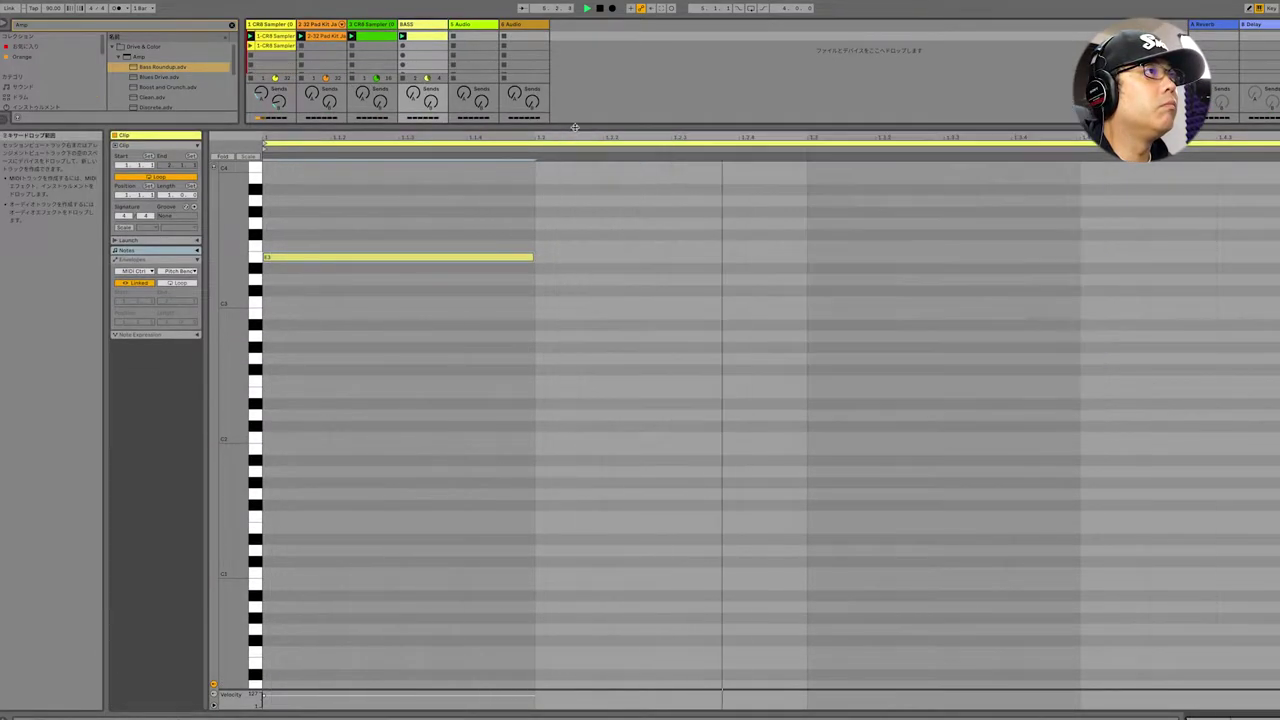
scroll(588, 377, up, 10)
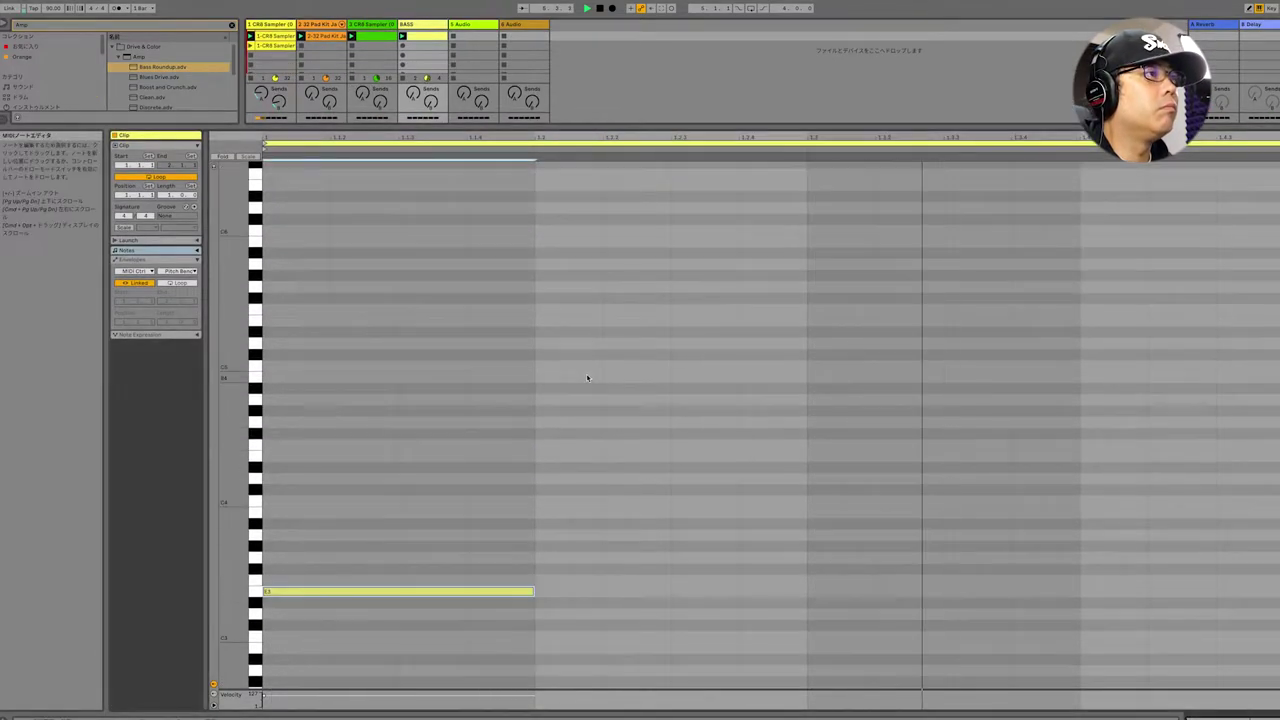
double_click(540, 573)
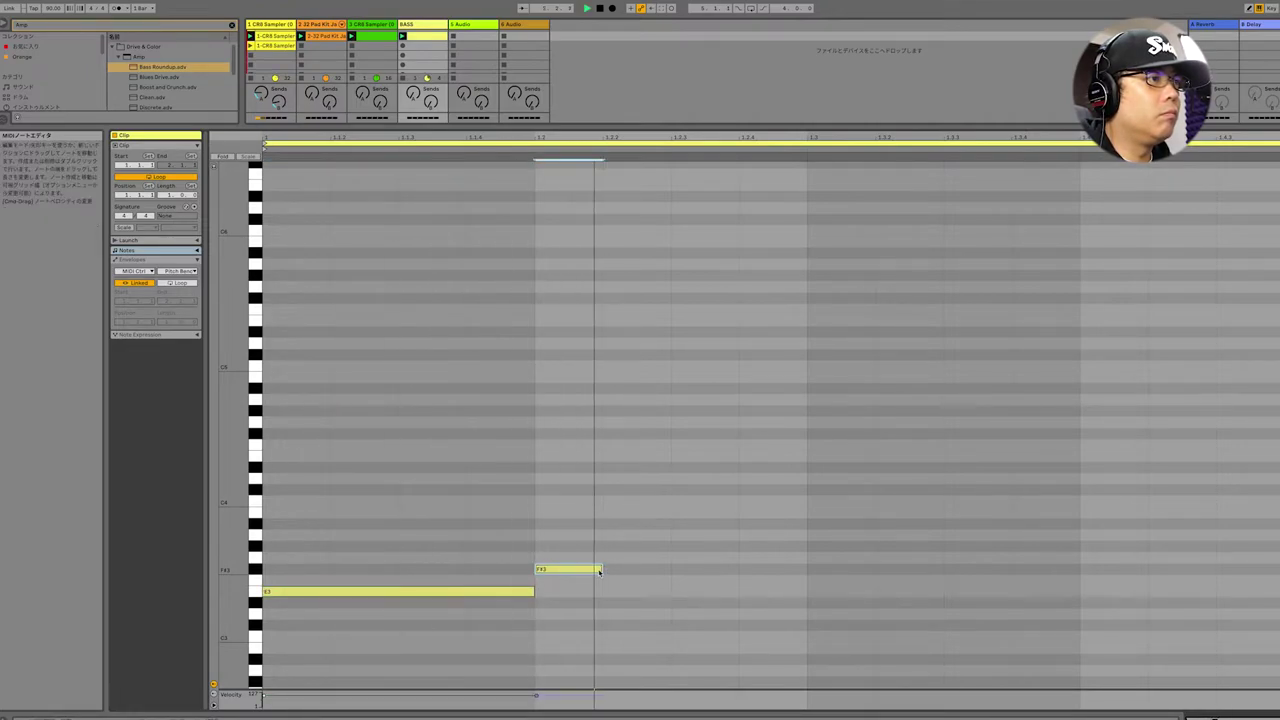
drag(594, 571, 593, 658)
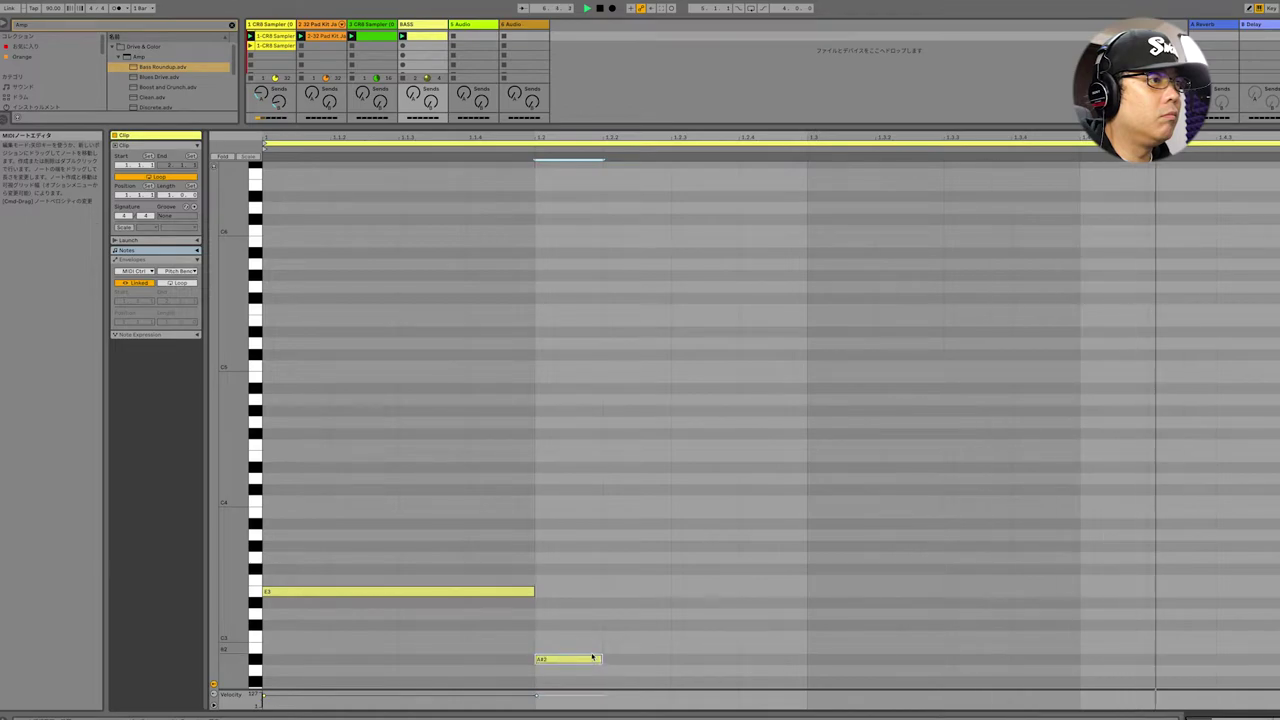
Lower the first bass note to E2 and the second to D2, lengthening the second to one full beat
scroll(590, 650, down, 5)
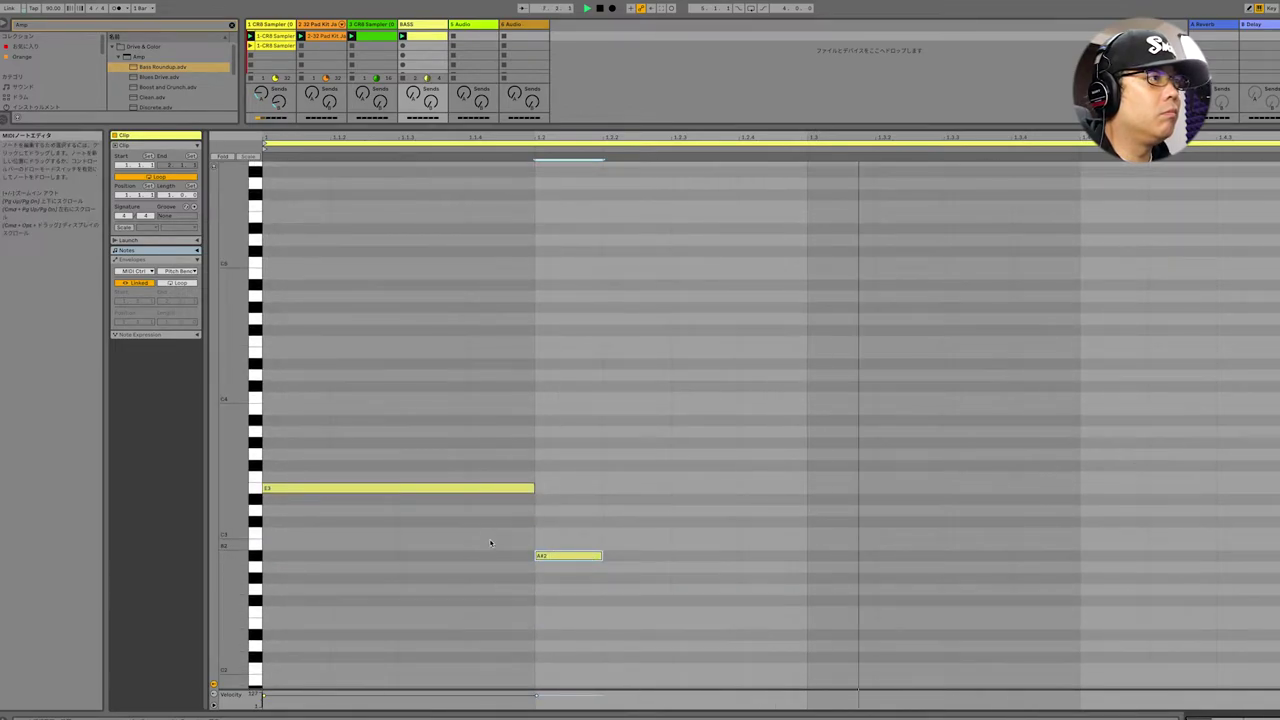
drag(470, 489, 471, 623)
key(space)
drag(551, 557, 564, 655)
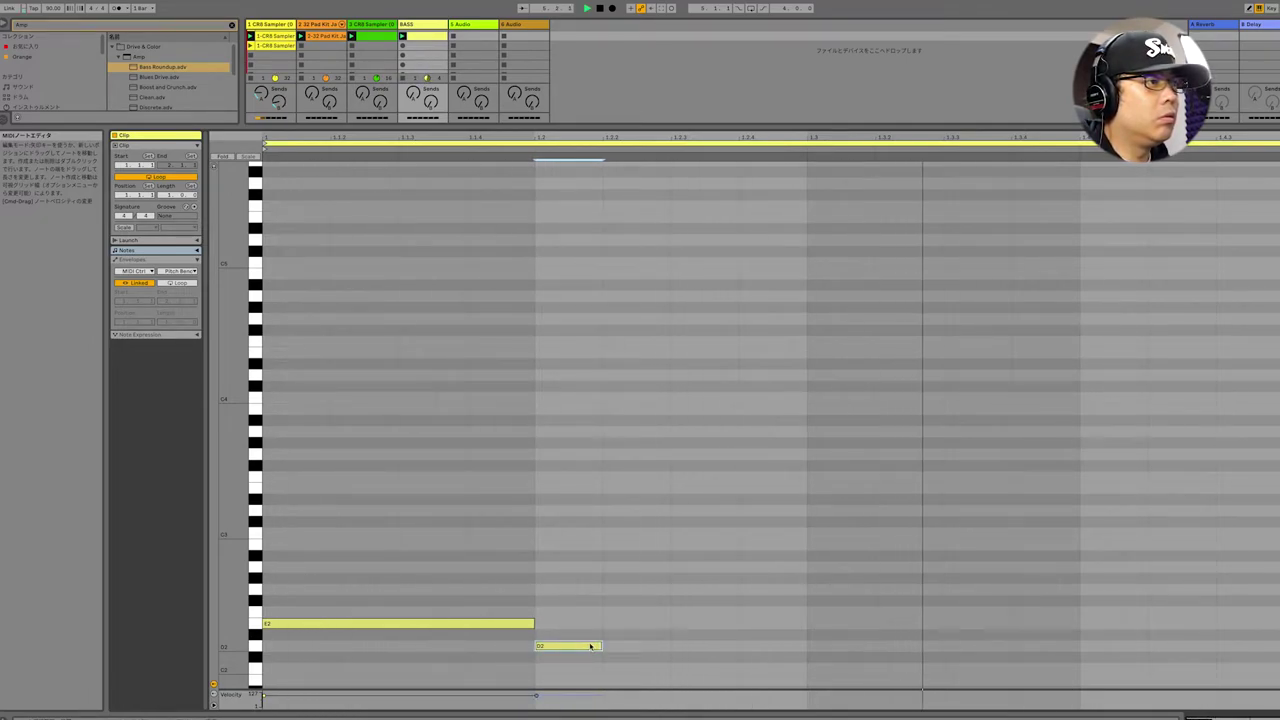
drag(601, 646, 808, 645)
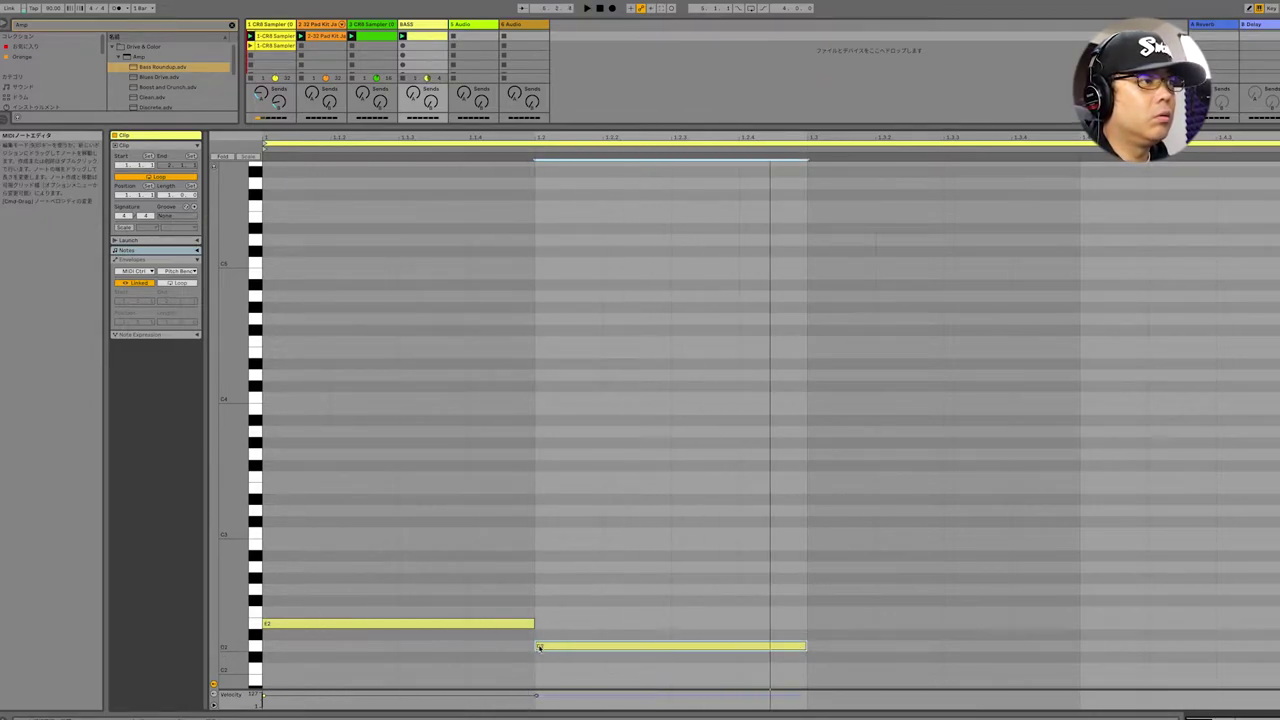
Move the second bass note to E2 and duplicate it to beat 3, raising the copy to F2
mouse_move(561, 649)
mouse_down()
mouse_move(574, 623)
mouse_move(565, 610)
mouse_move(570, 632)
mouse_up()
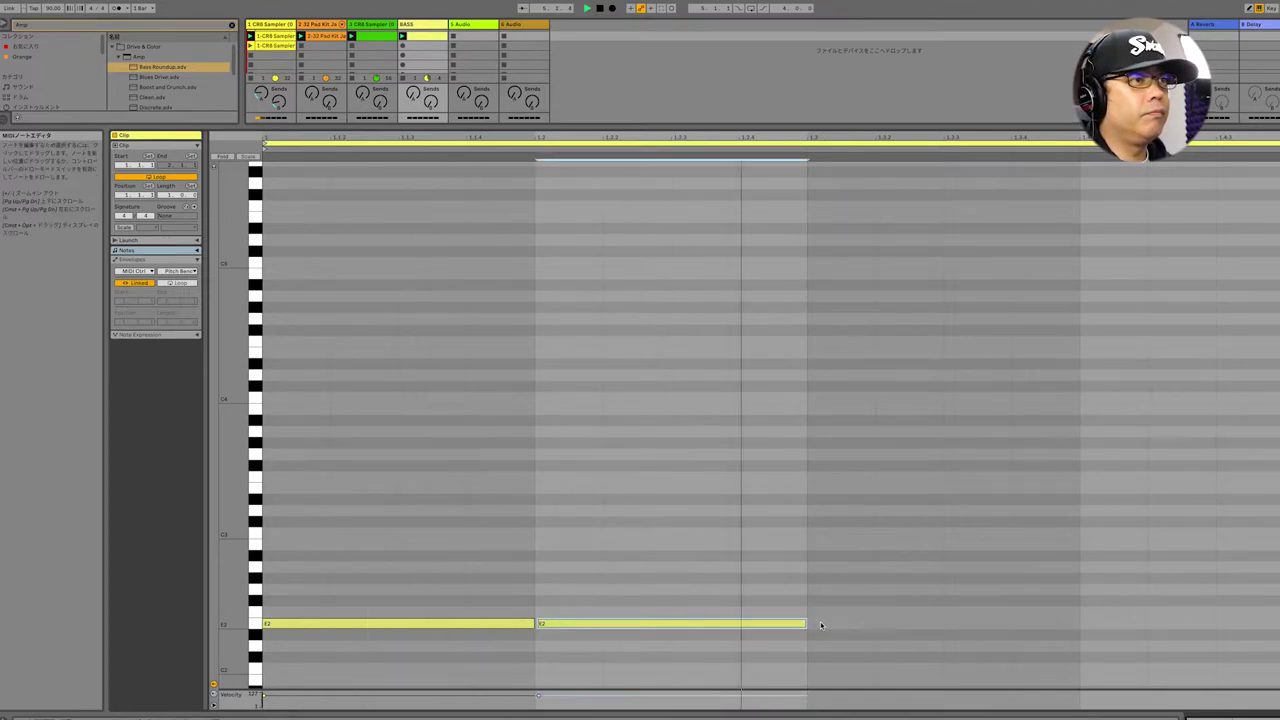
drag(821, 625, 1062, 622)
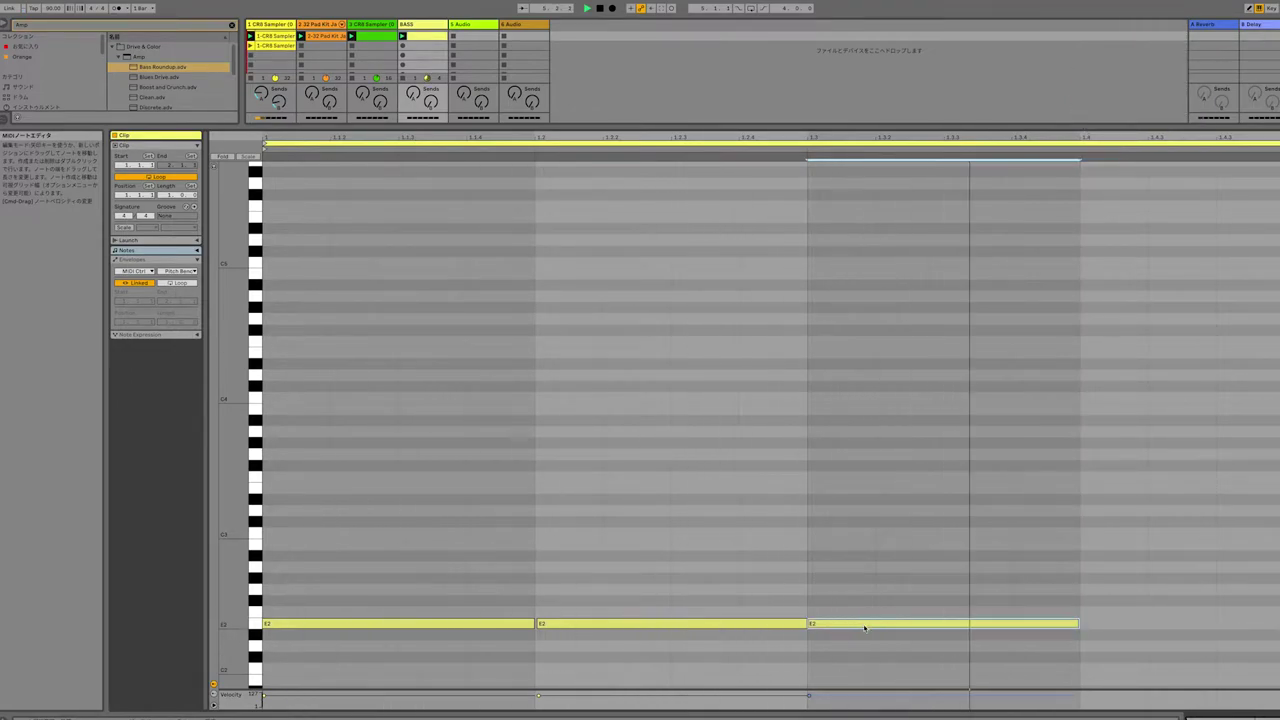
drag(865, 626, 866, 612)
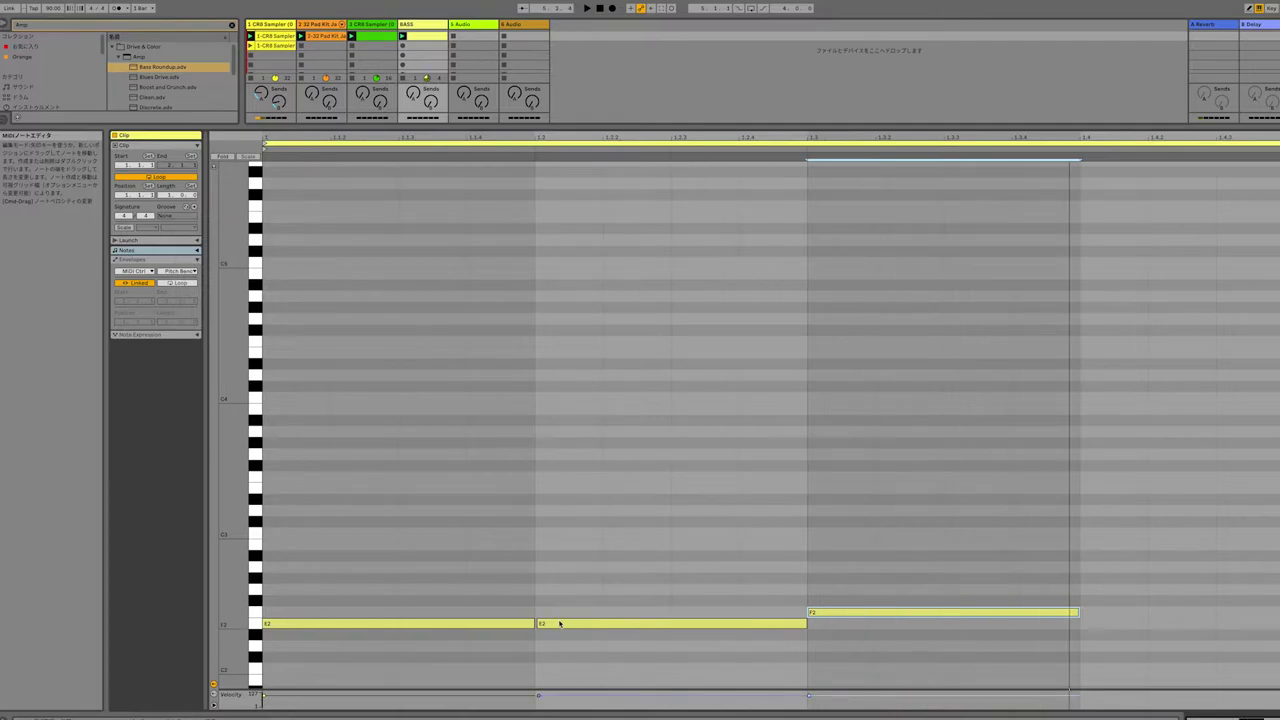
Lengthen the first bass note to two beats, replacing the beat 2 note, and lower the beat 3 note to E2
drag(532, 624, 806, 624)
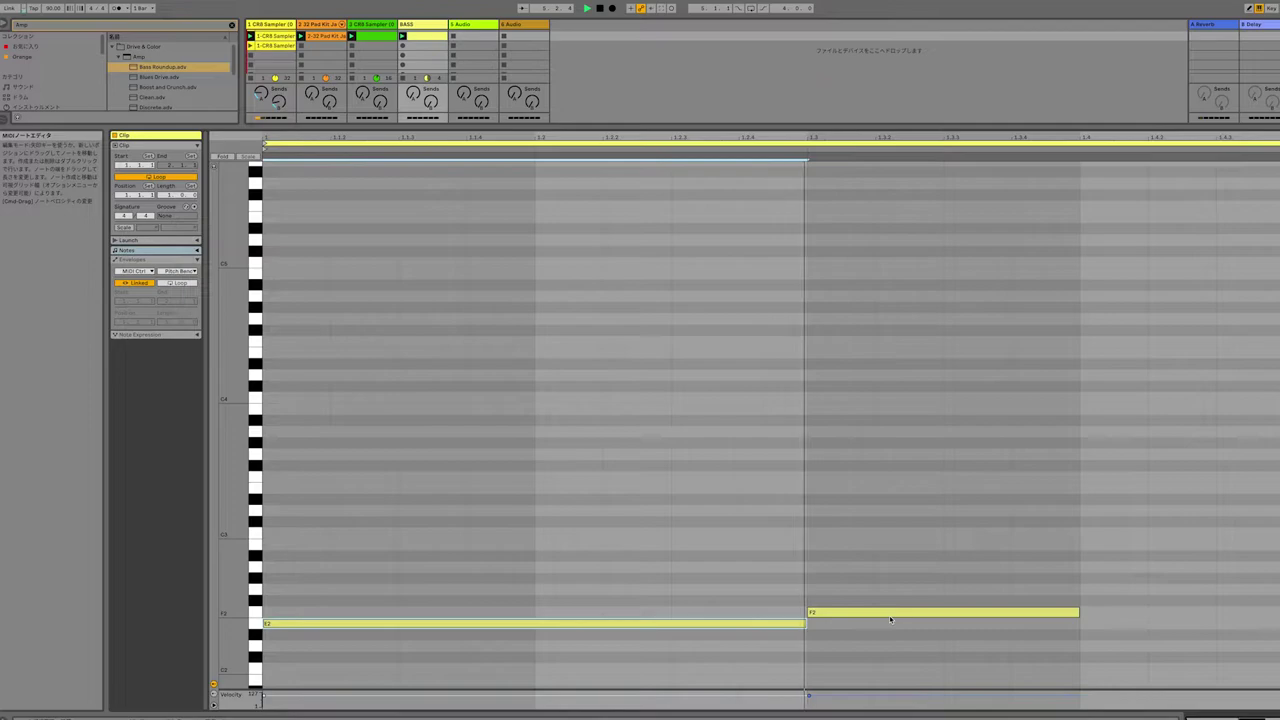
drag(892, 617, 893, 626)
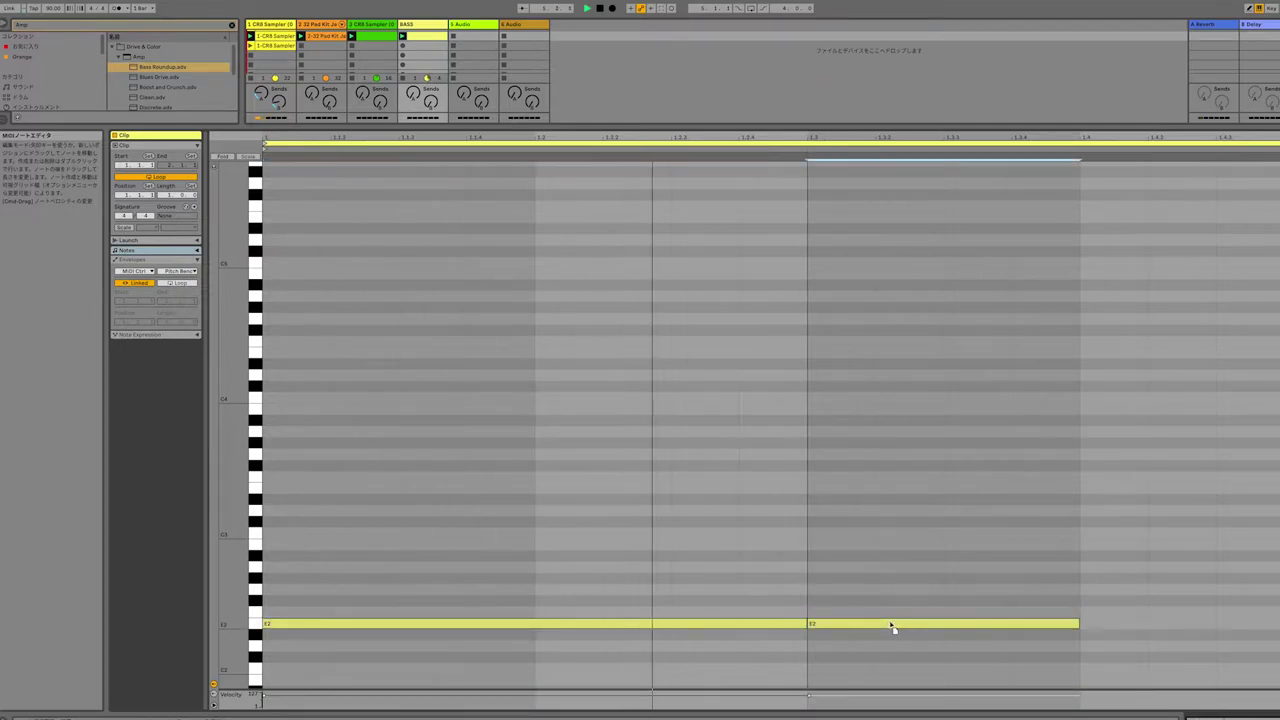
Add a note on beat 4 of the BASS clip, lengthen it and lower it to C2
double_click(1110, 623)
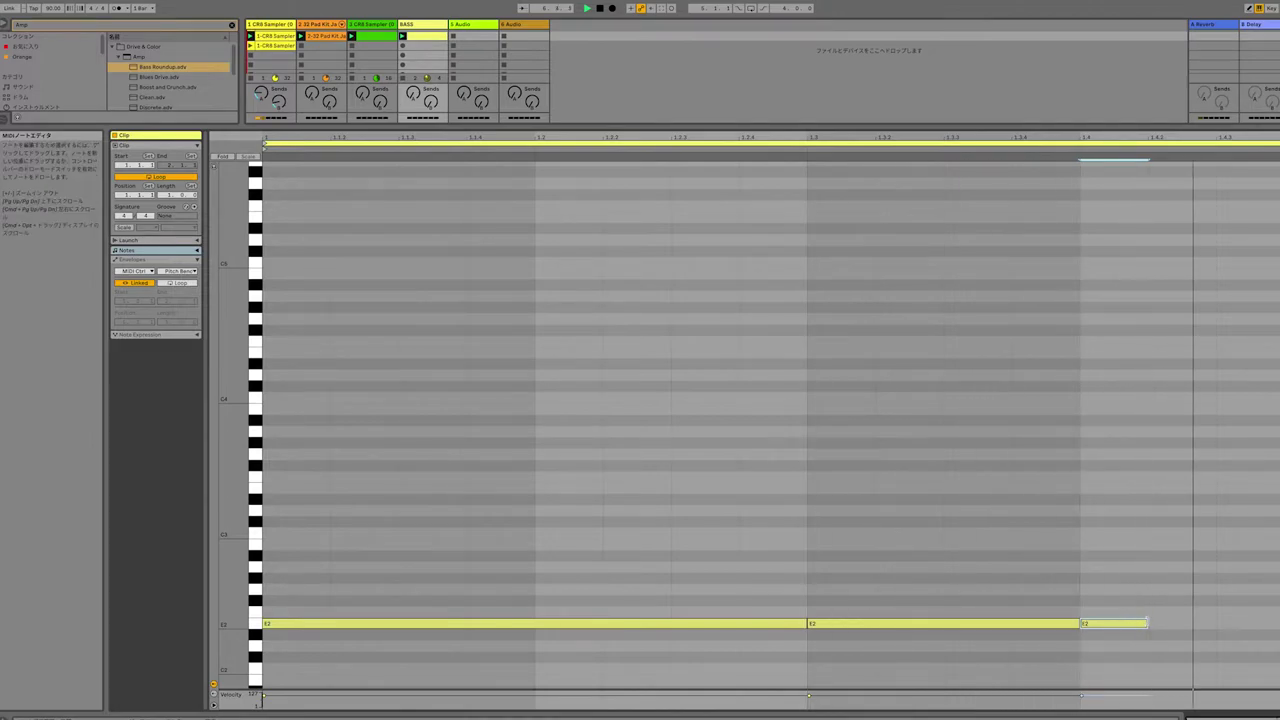
drag(1146, 623, 1146, 634)
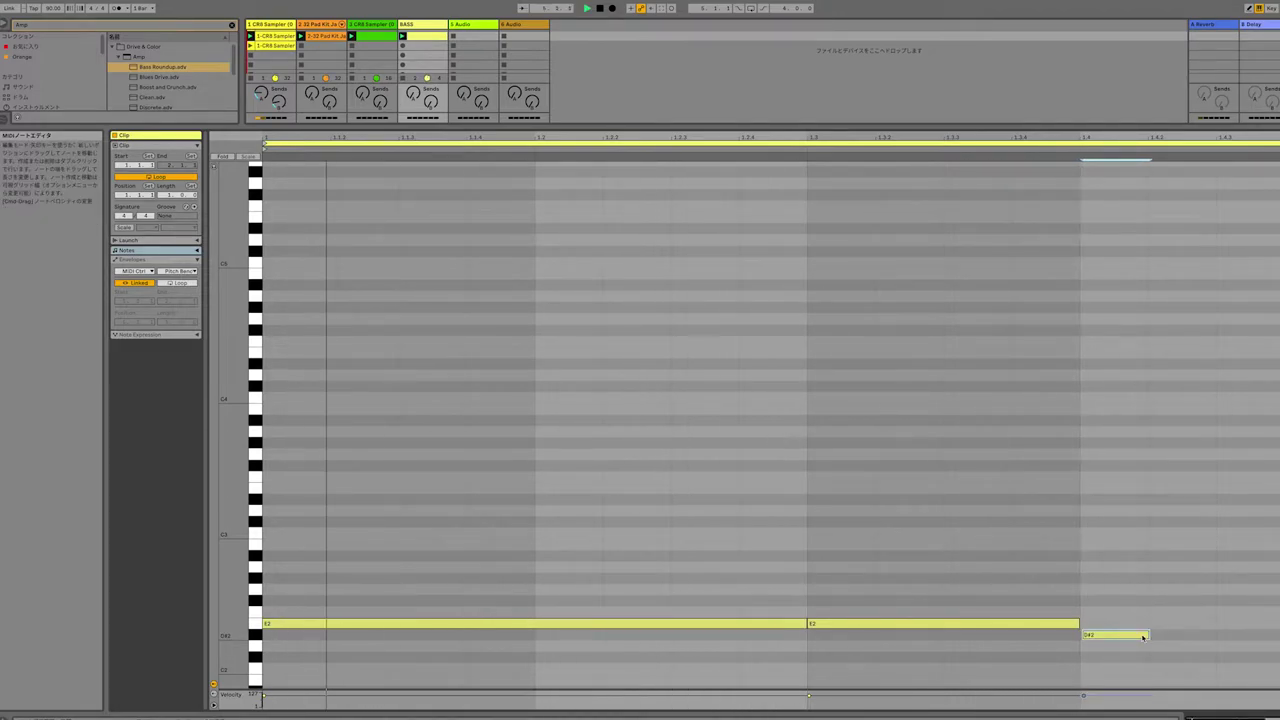
scroll(740, 420, down, 3)
drag(1148, 607, 1278, 607)
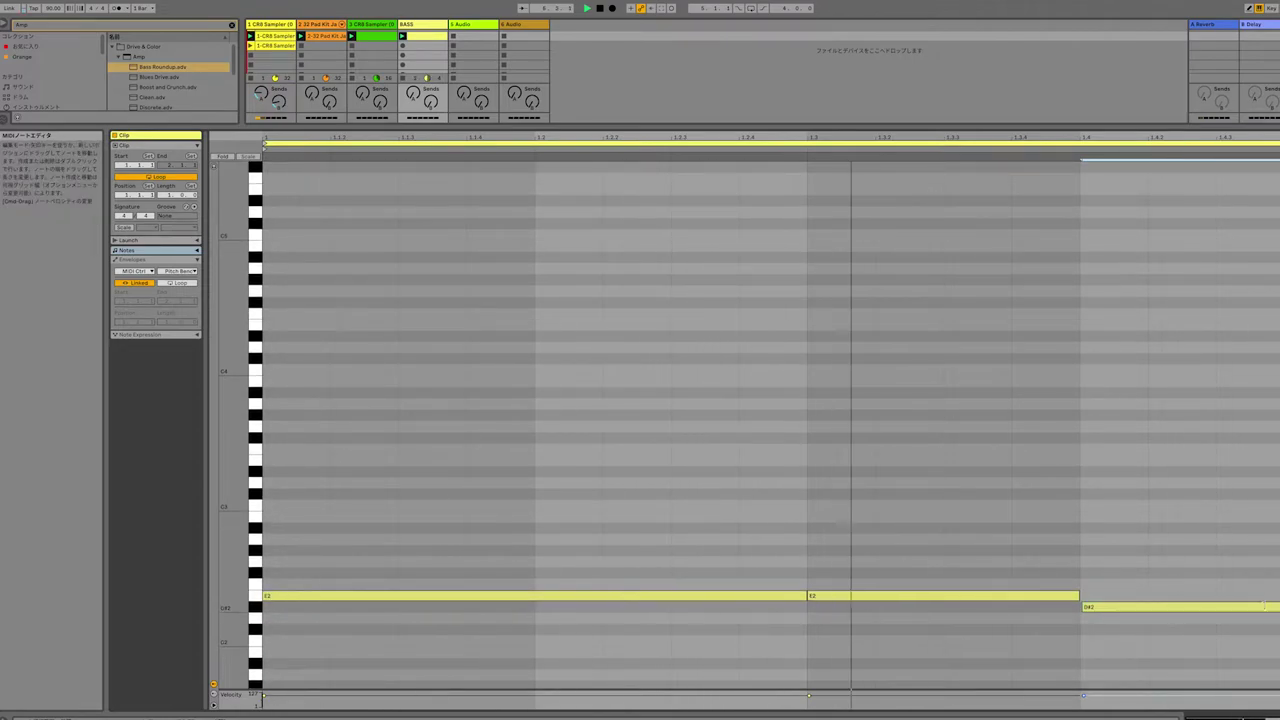
drag(1108, 609, 1097, 641)
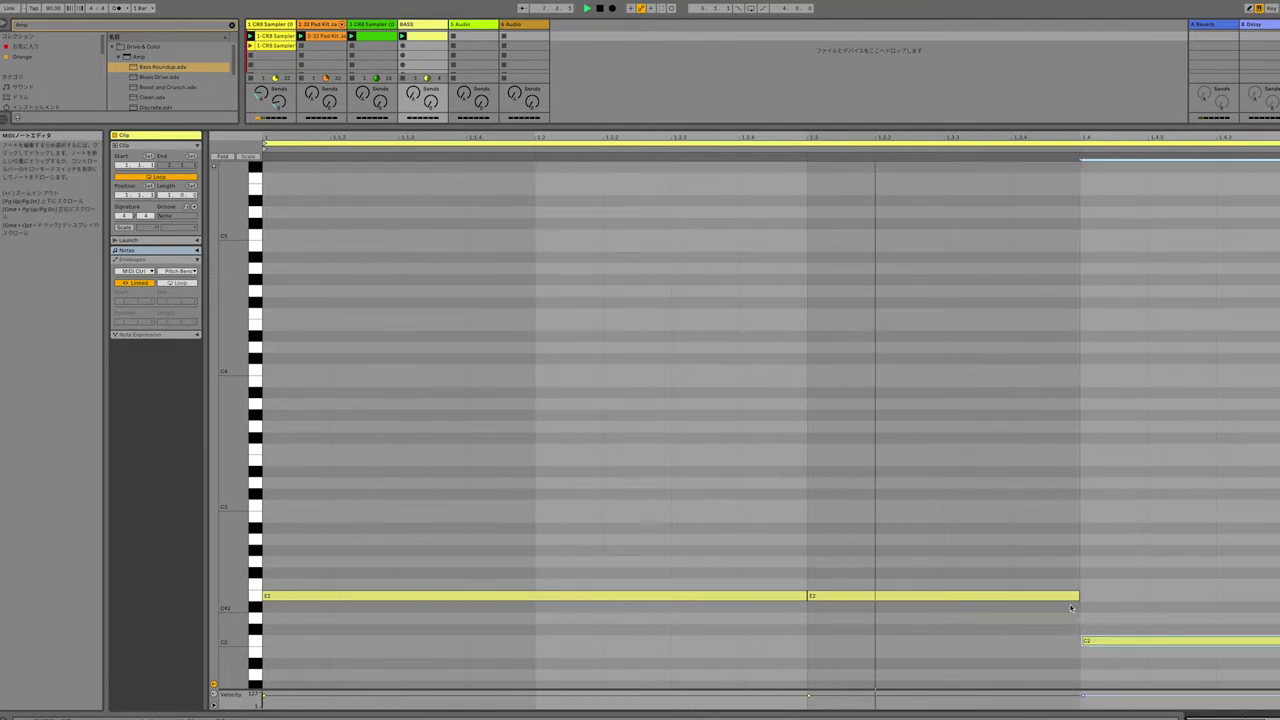
Shorten the beat 3 bass note to half a beat and fill the second half of the beat with a G2 note
drag(1077, 596, 916, 598)
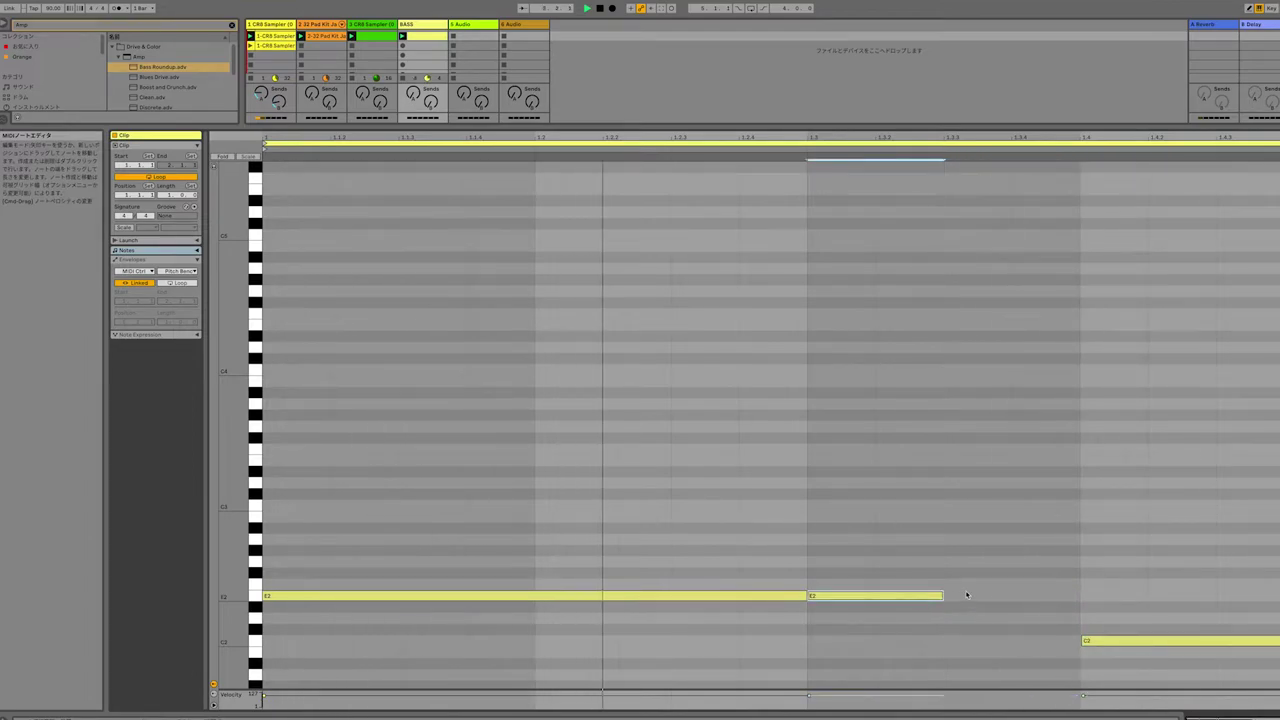
double_click(966, 574)
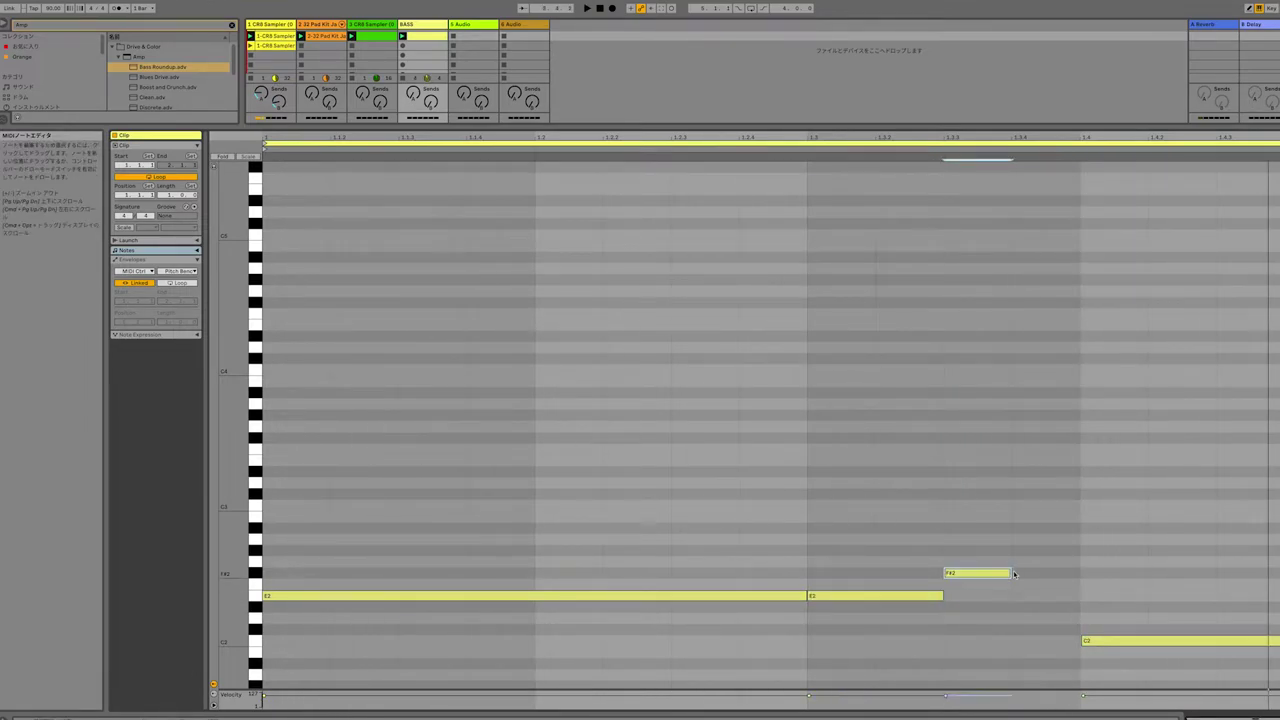
drag(1009, 575, 1071, 575)
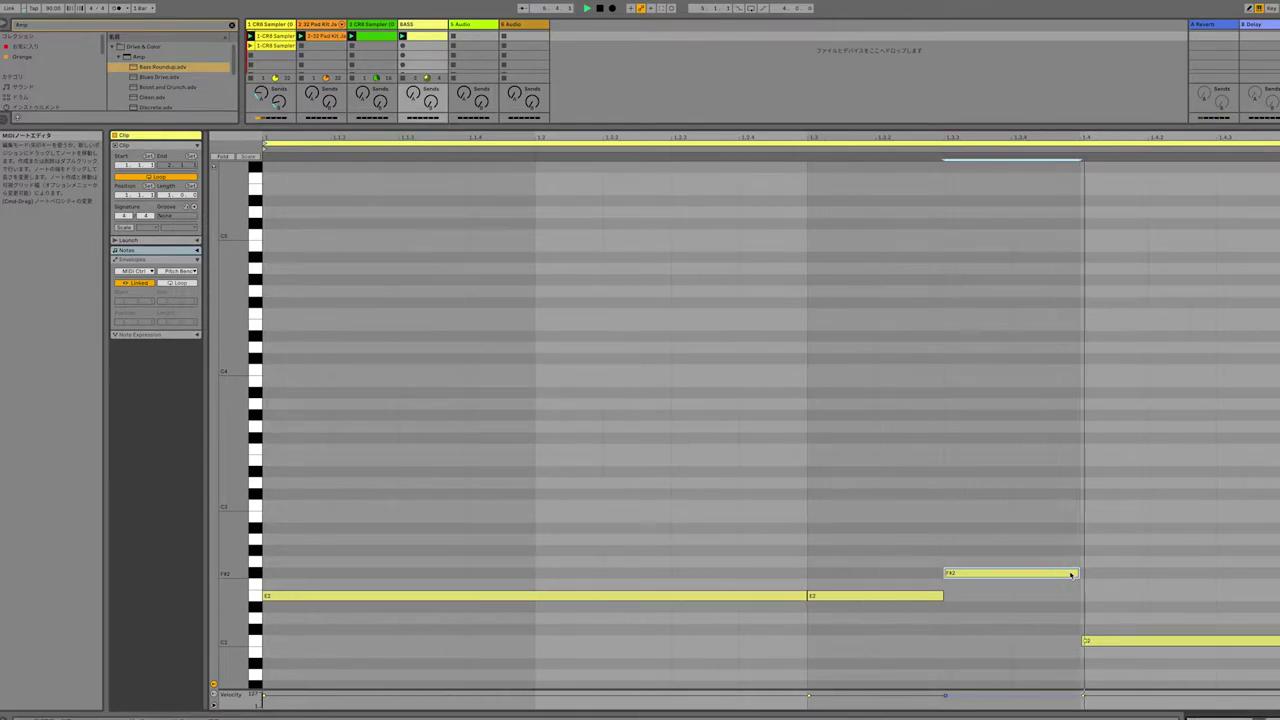
drag(1071, 575, 1071, 566)
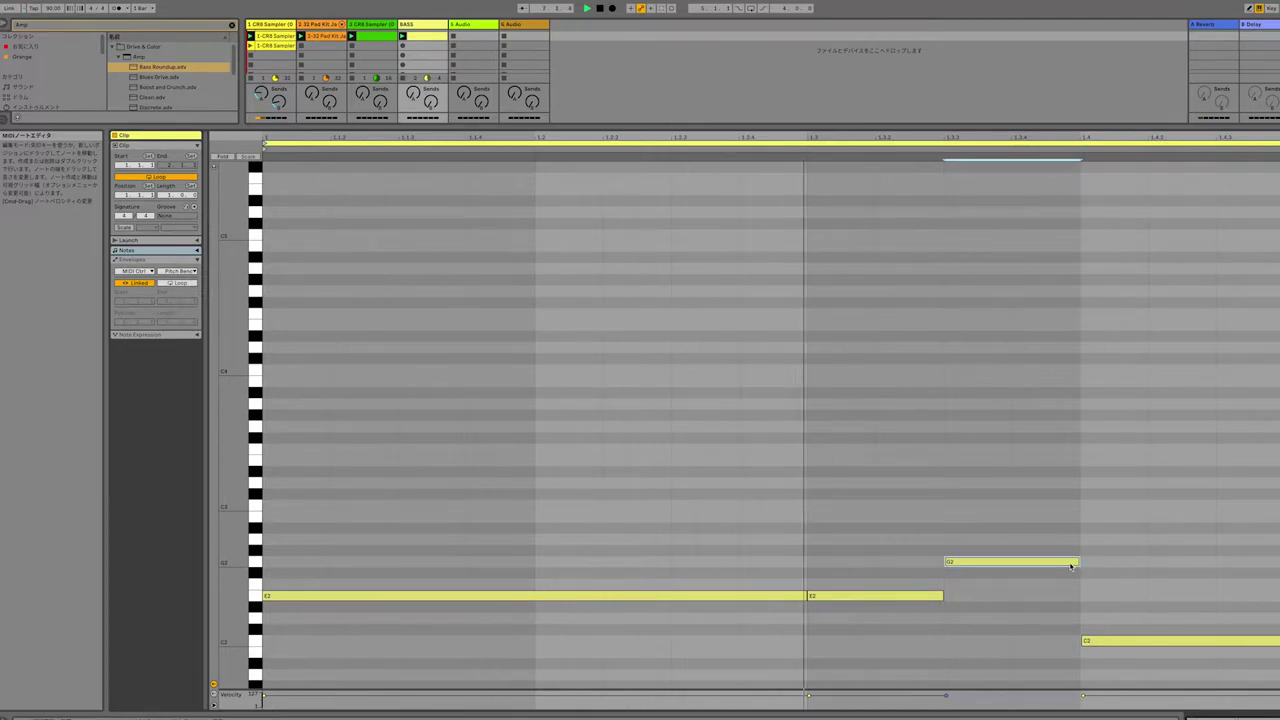
Raise the beat 4 bass note to E2 and shrink the note editor to give the session view more room
drag(1096, 640, 1101, 591)
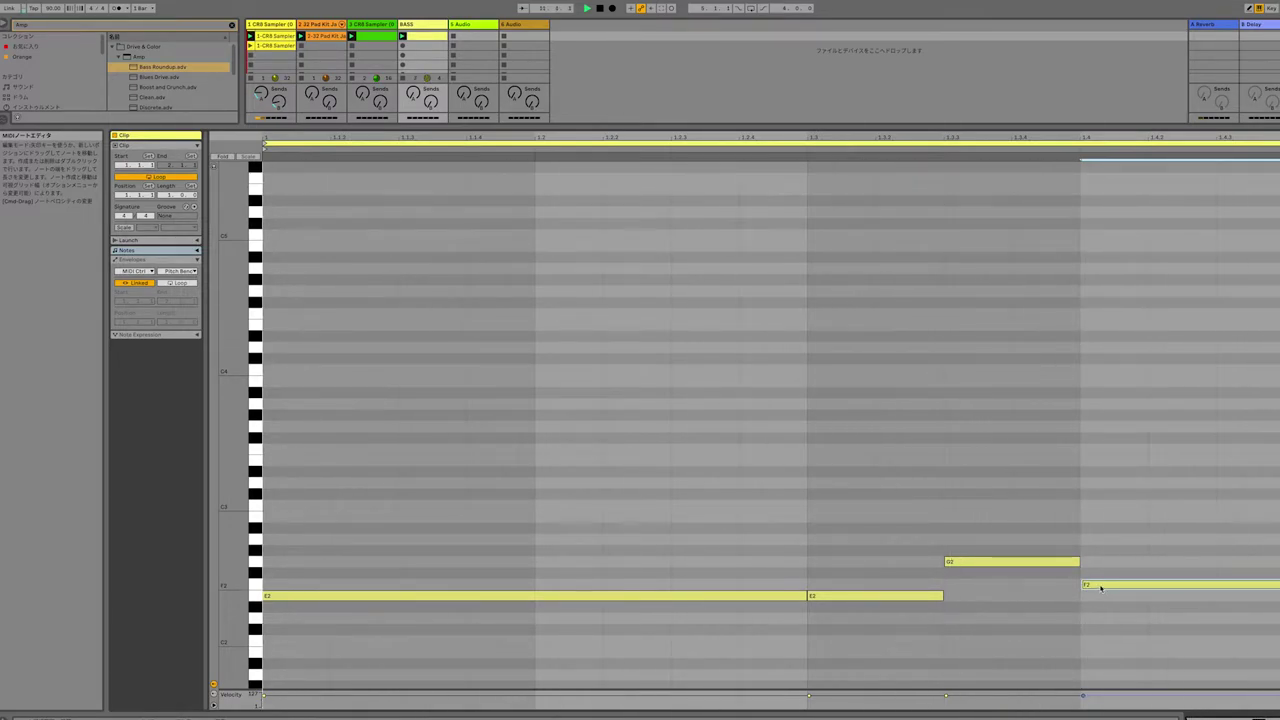
drag(1100, 591, 1095, 597)
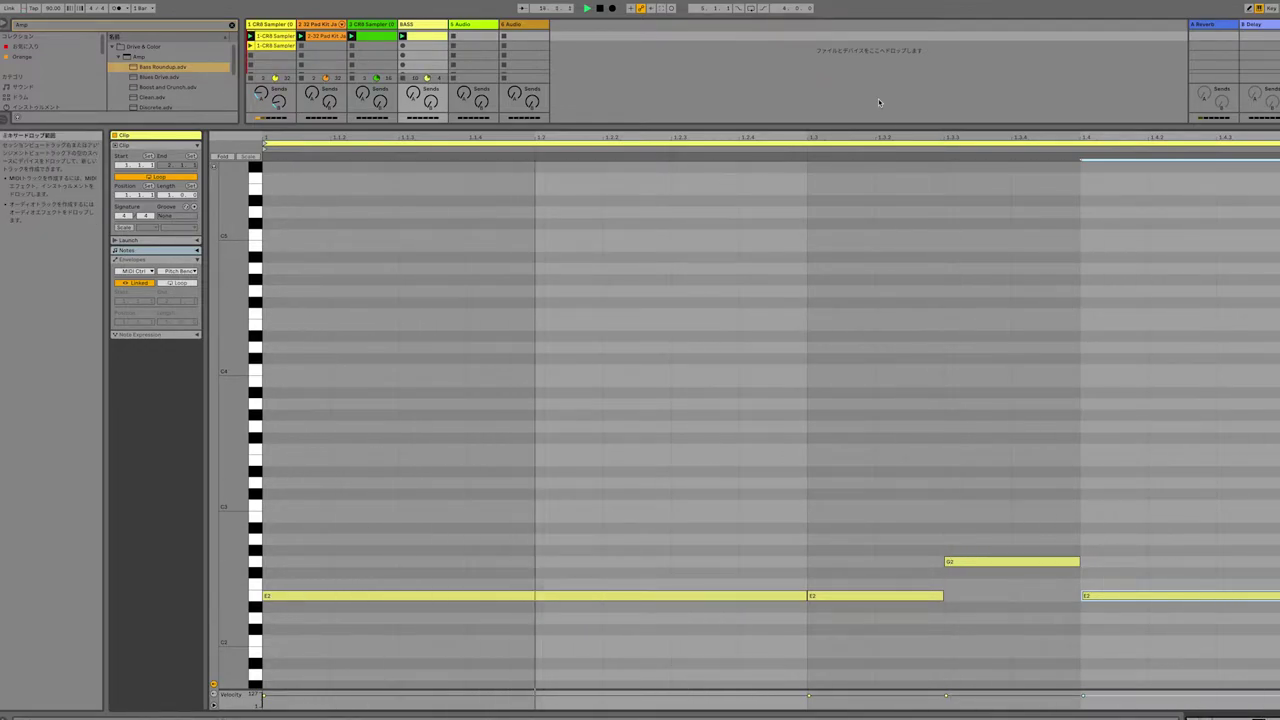
drag(676, 126, 676, 444)
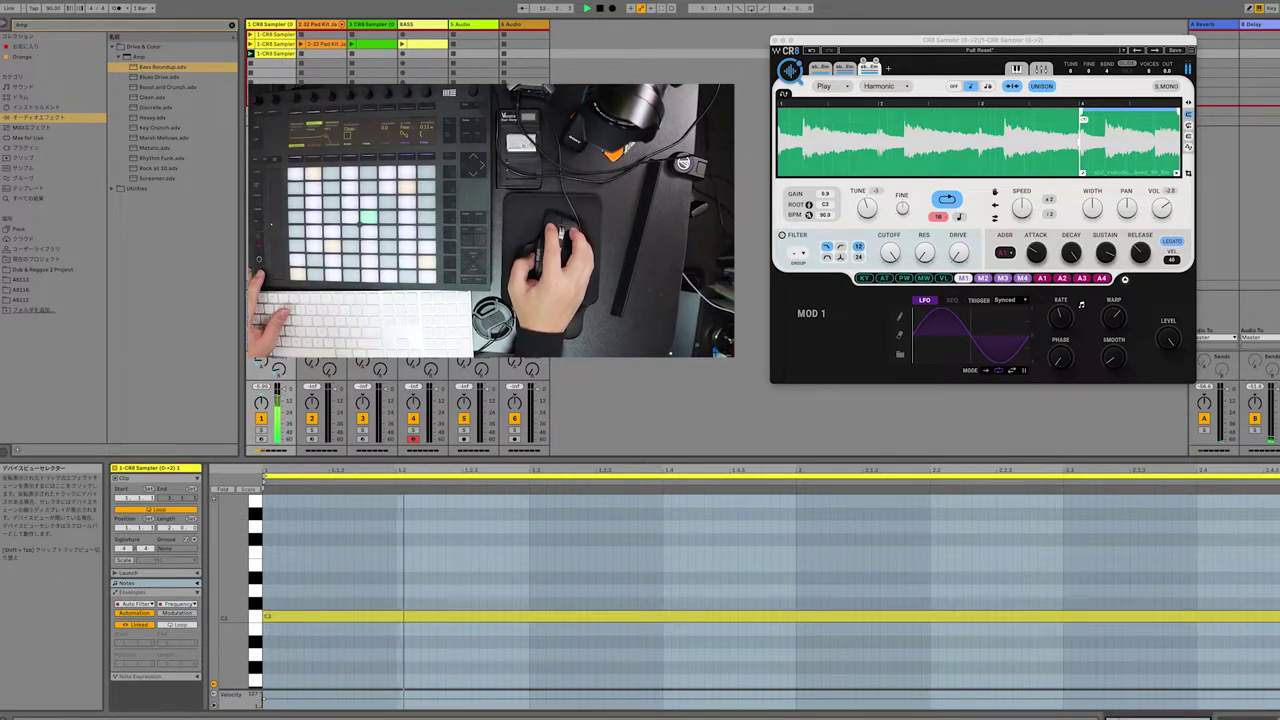
Raise the Auto Filter cutoff on the first CR8 Sampler track and compare the sound with Hybrid Reverb off and on
click(1235, 717)
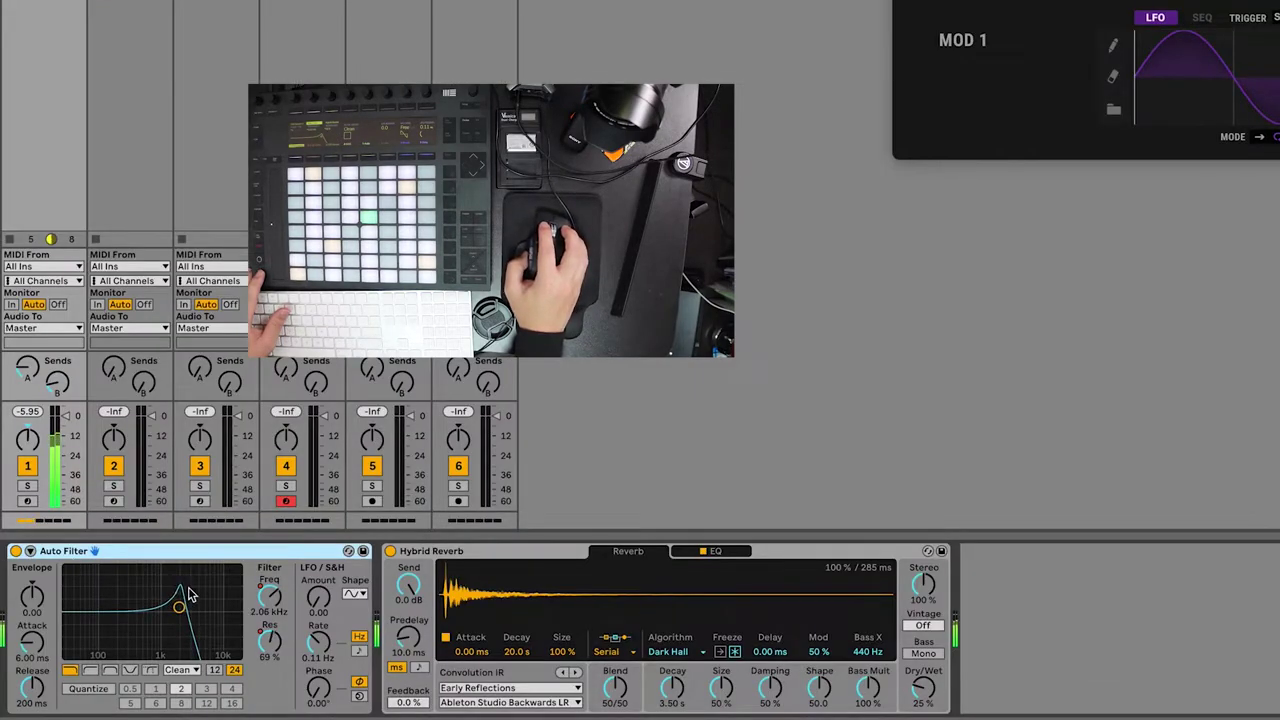
drag(190, 595, 212, 602)
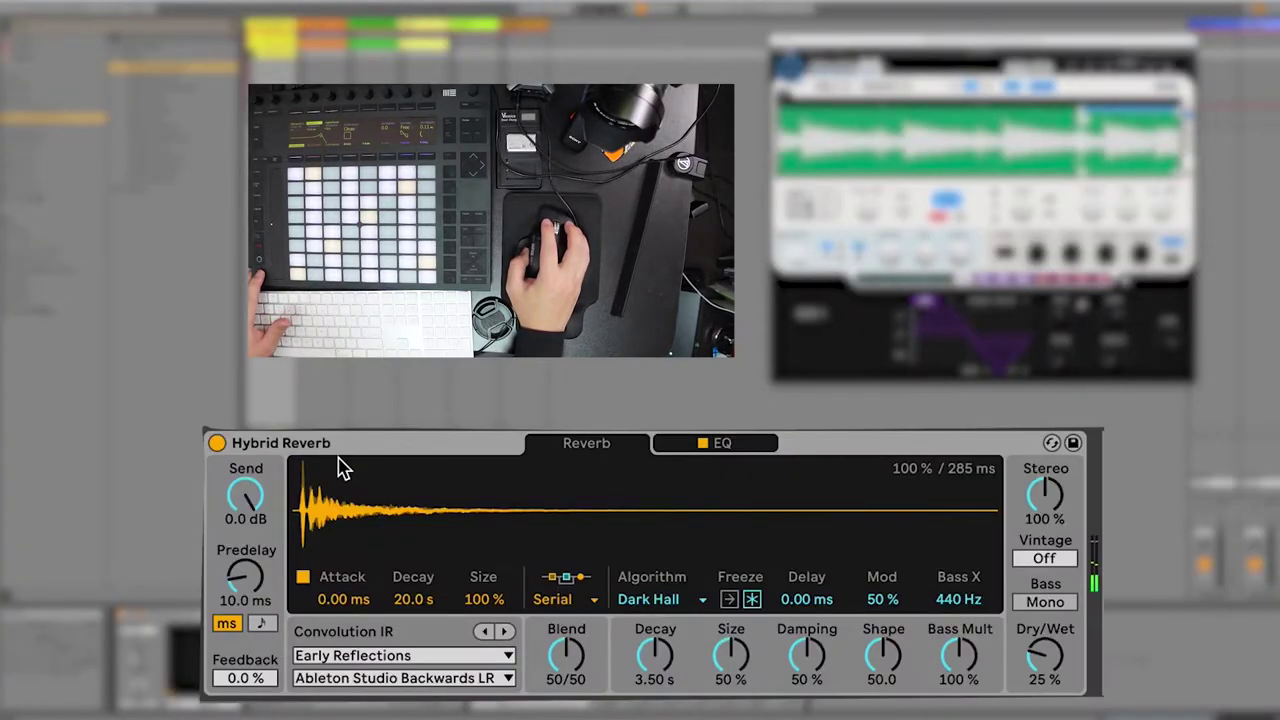
click(216, 443)
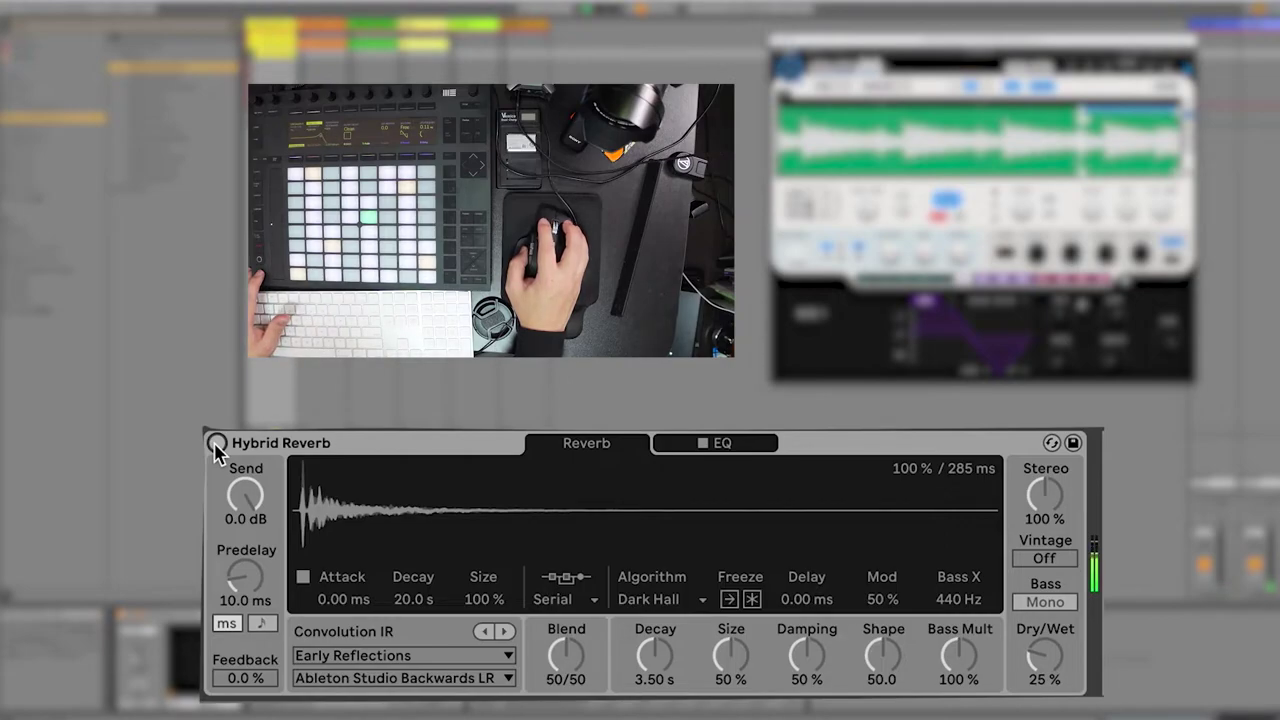
click(216, 443)
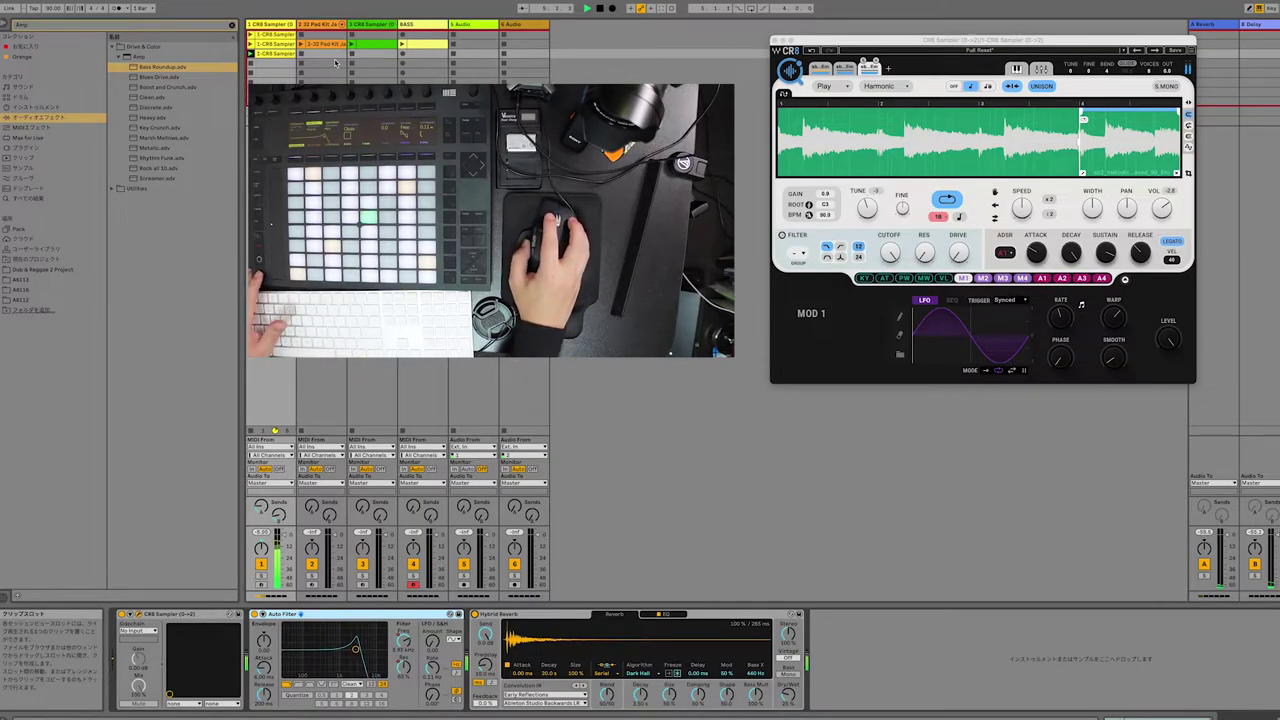
Arm the 32 Pad Kit Jazz track, record a closed-hat, snare-brush and kick clip in its third slot, and restart playback
click(335, 54)
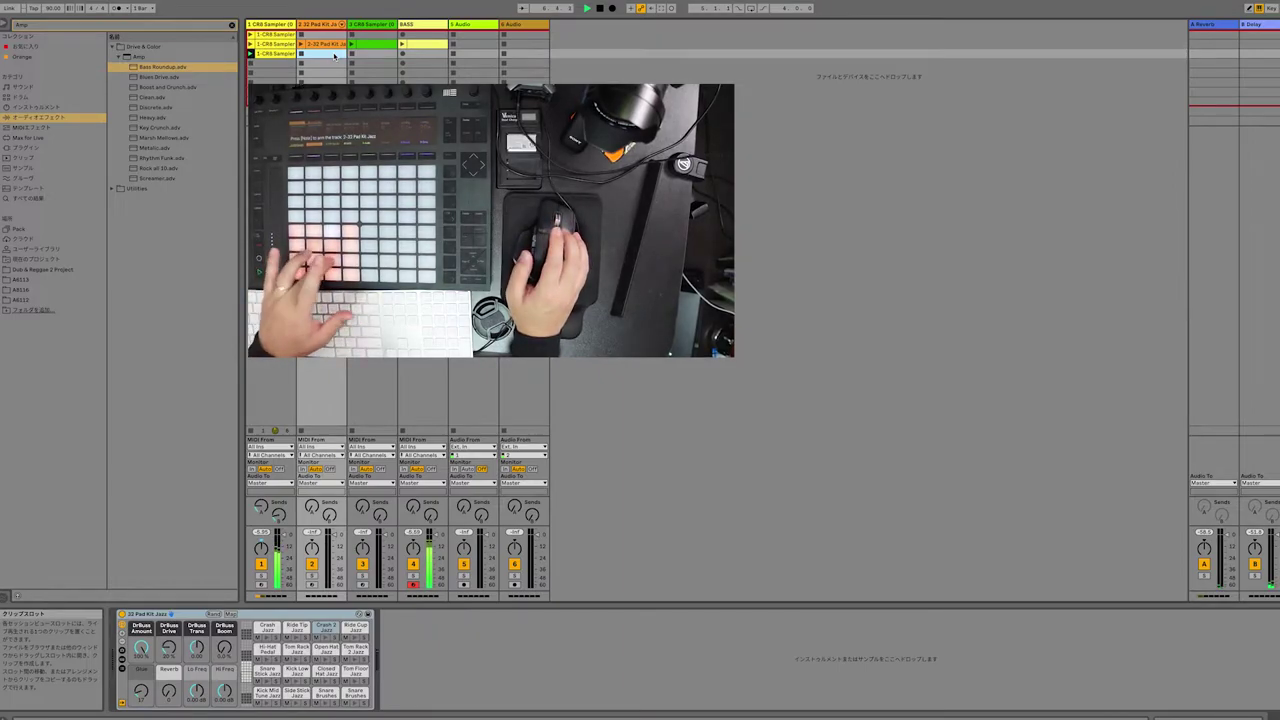
click(312, 585)
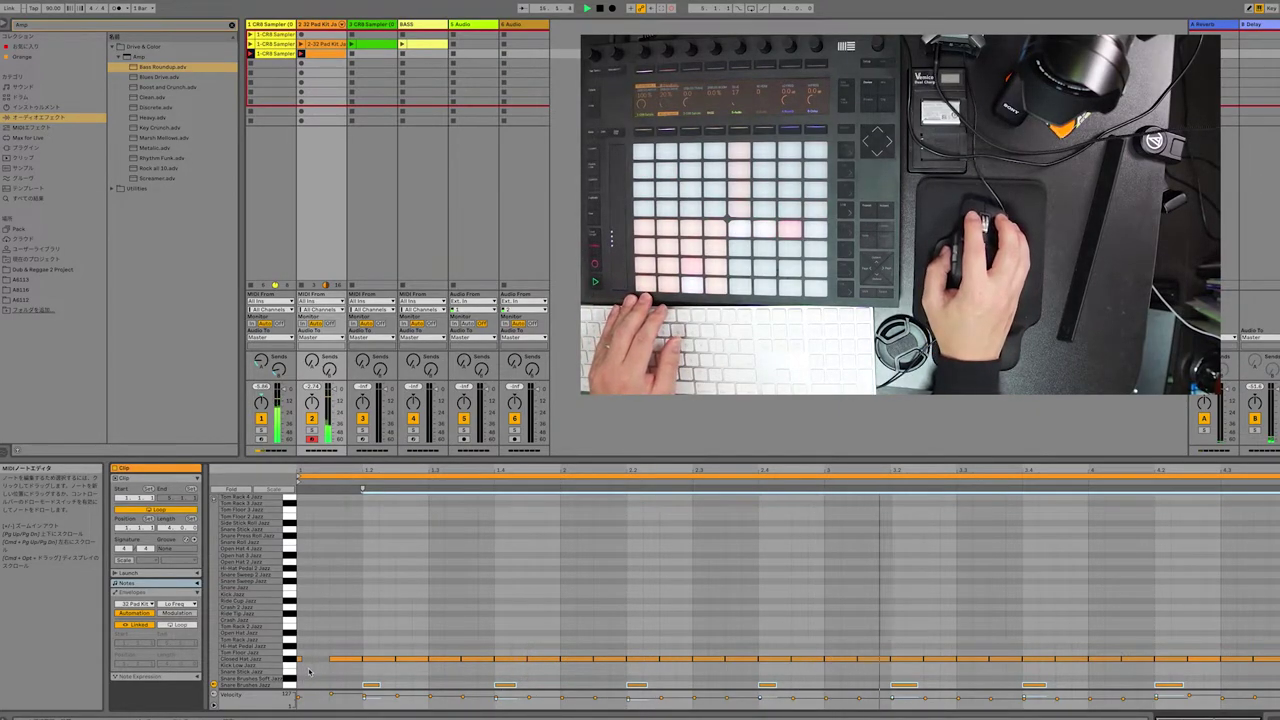
scroll(312, 660, down, 1)
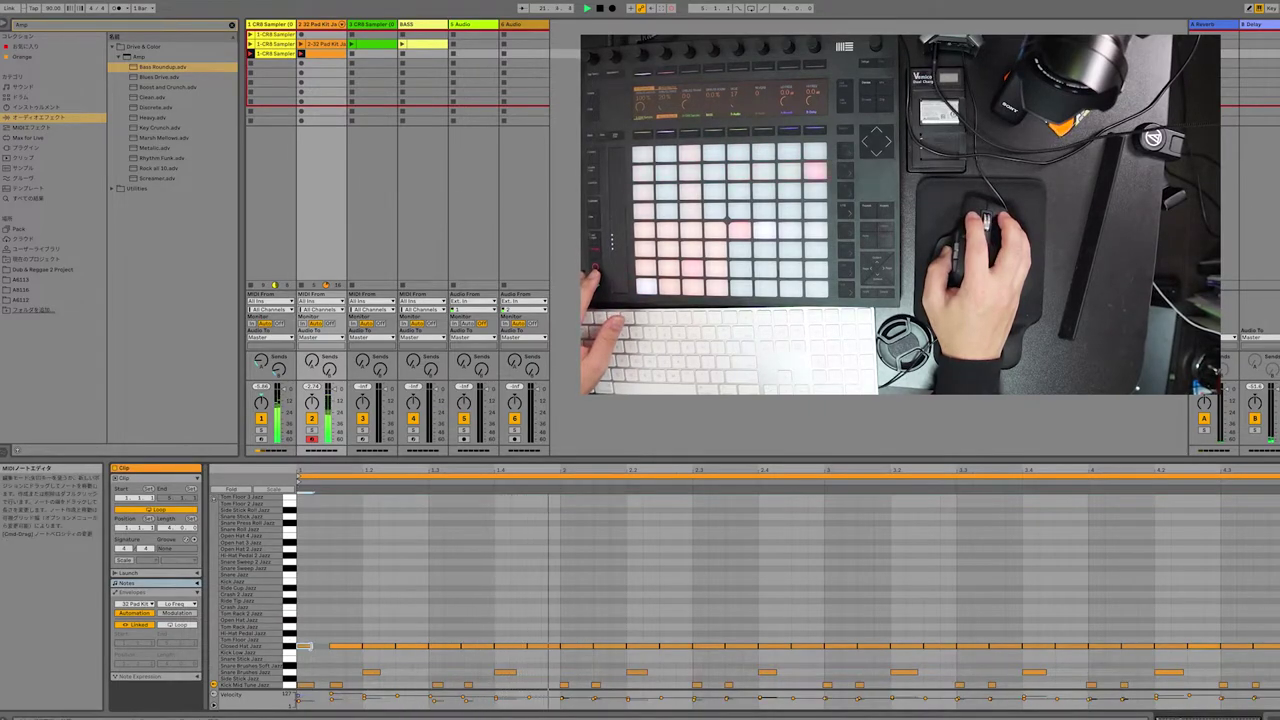
key(space)
key(space)
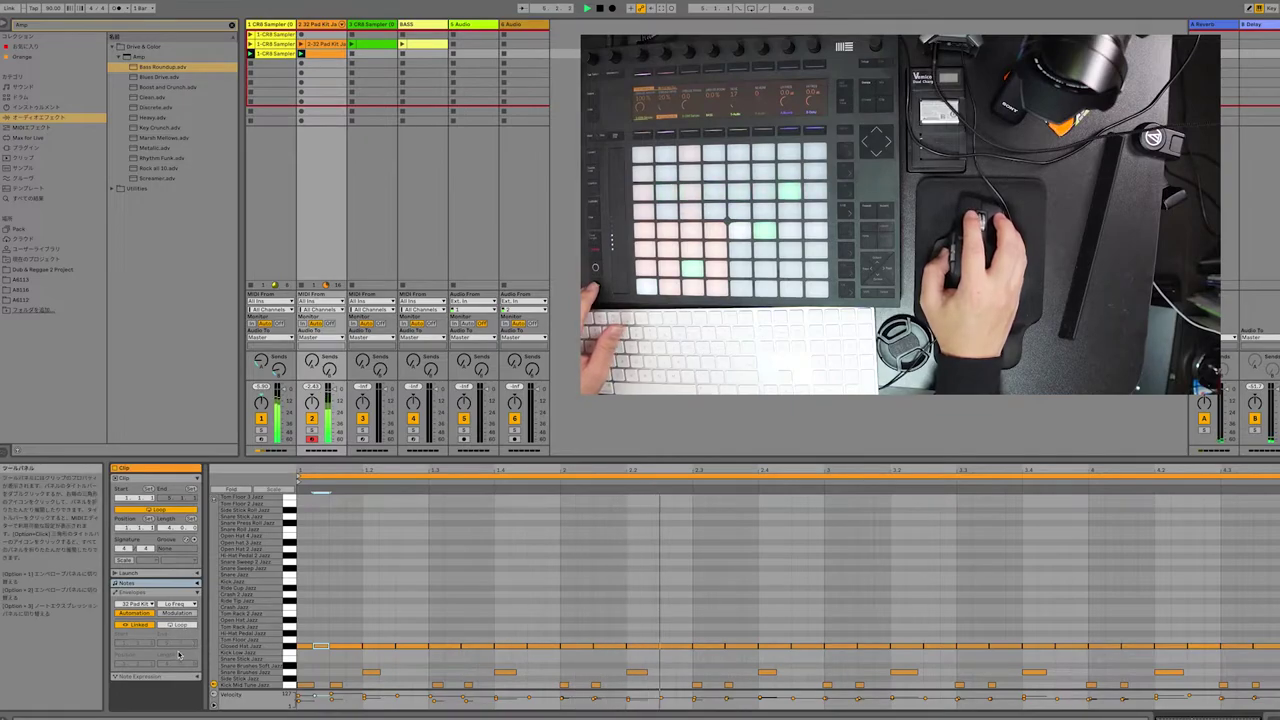
Select all Closed Hat Jazz notes in the new drum clip, randomize their velocities and play the result
click(285, 648)
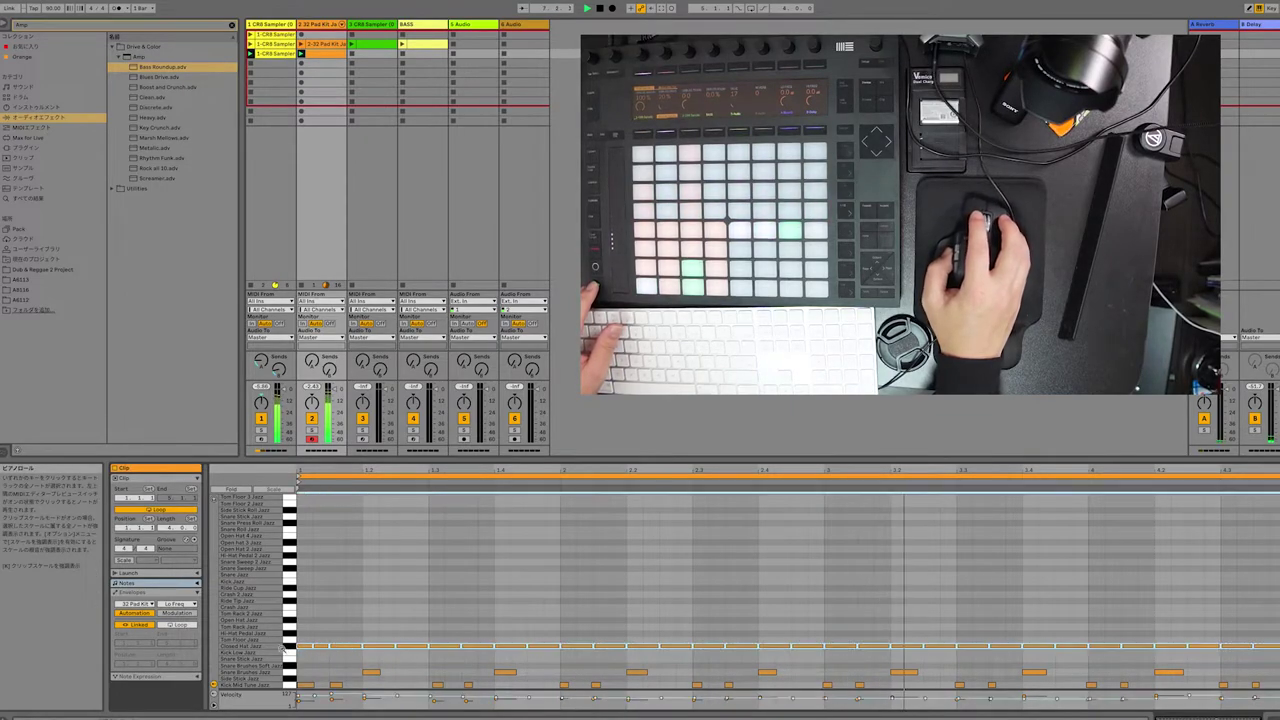
click(198, 680)
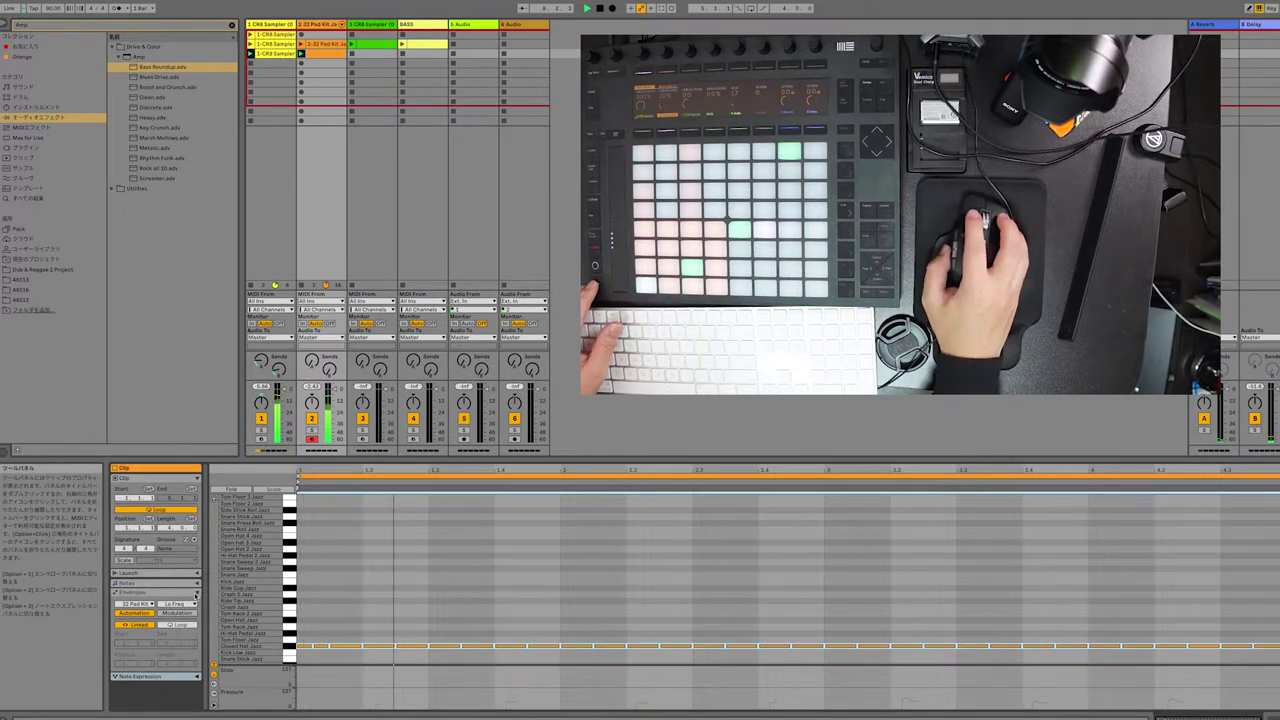
click(198, 594)
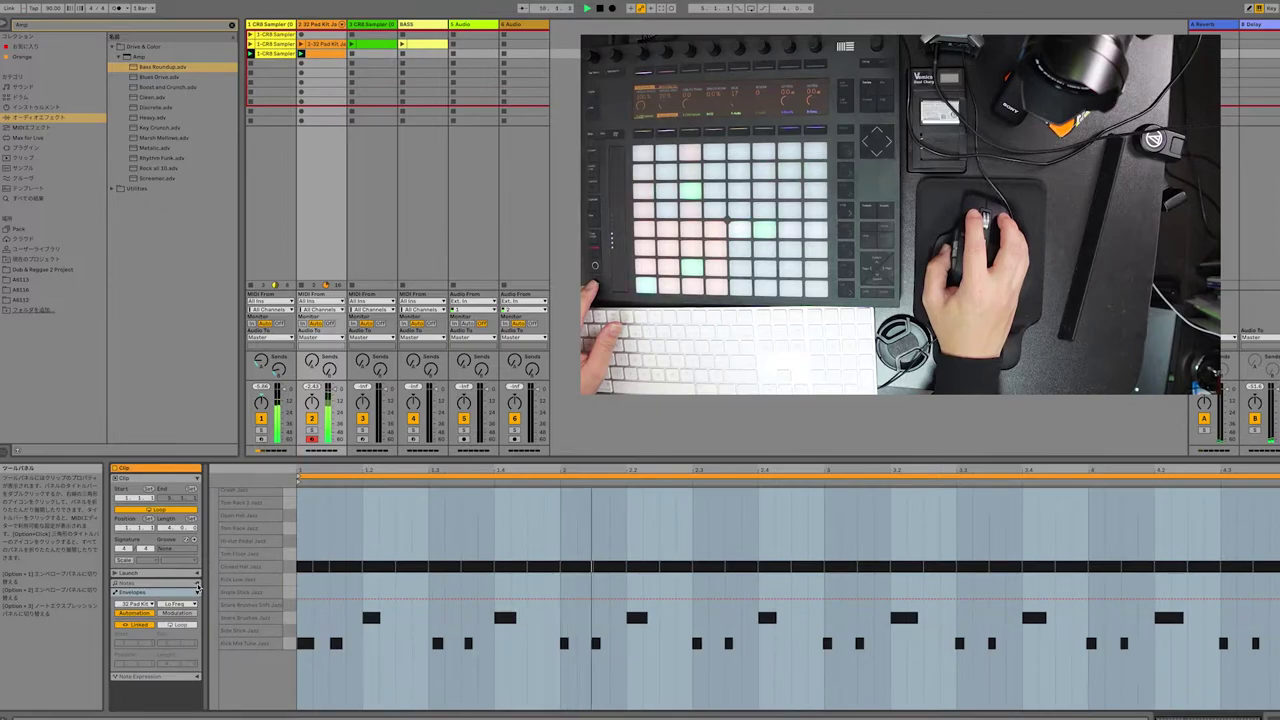
click(198, 584)
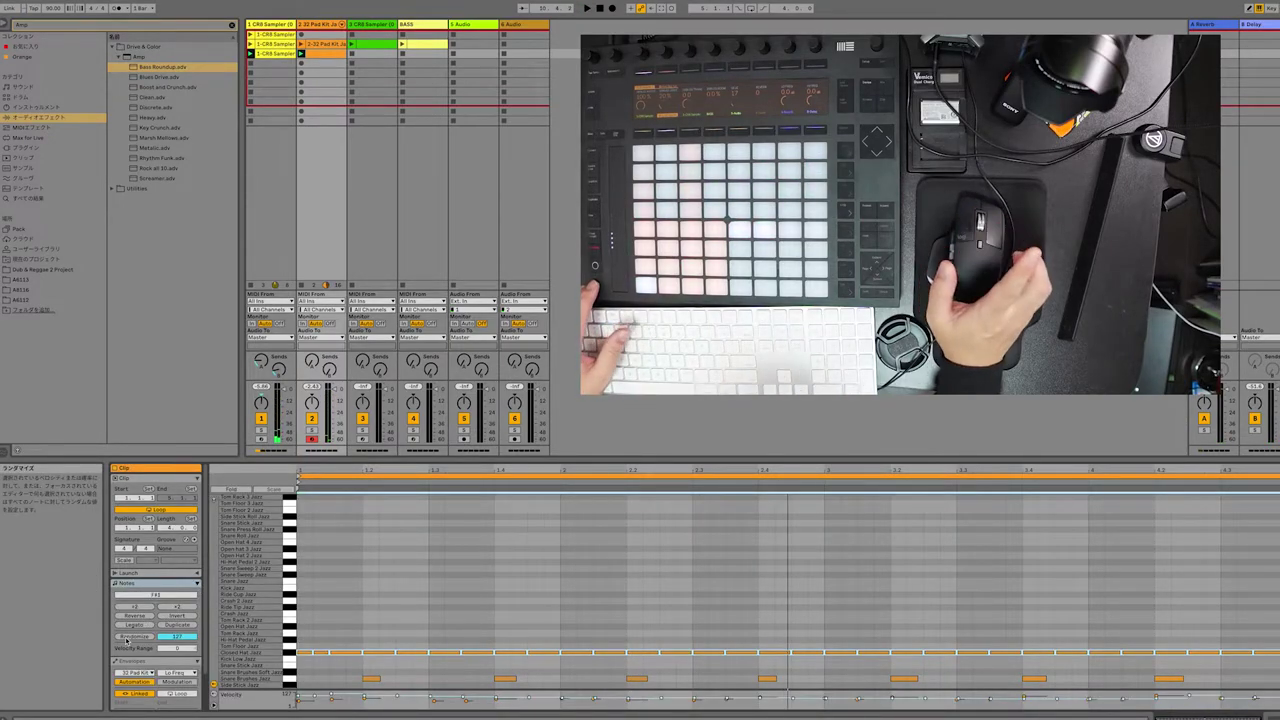
click(126, 639)
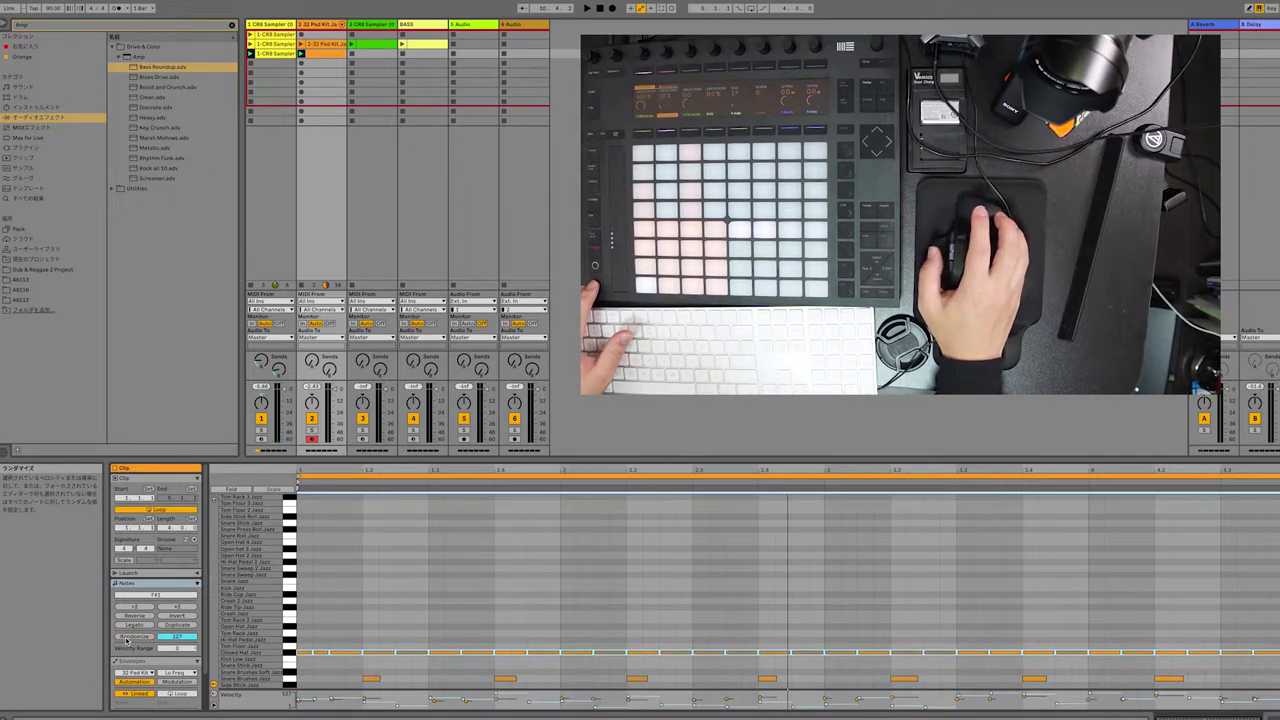
key(space)
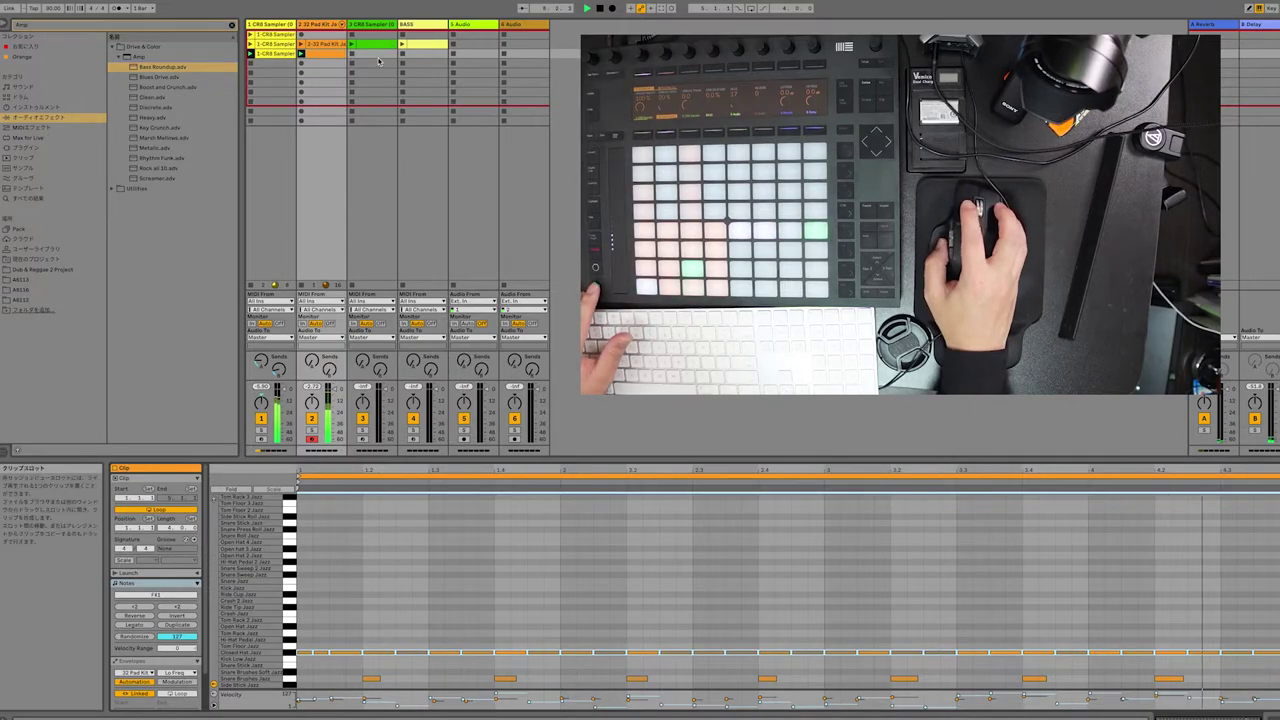
Arm the second CR8 Sampler track, capture the played C3 and E2 phrase in its third slot, and quantize it at 100%
click(363, 438)
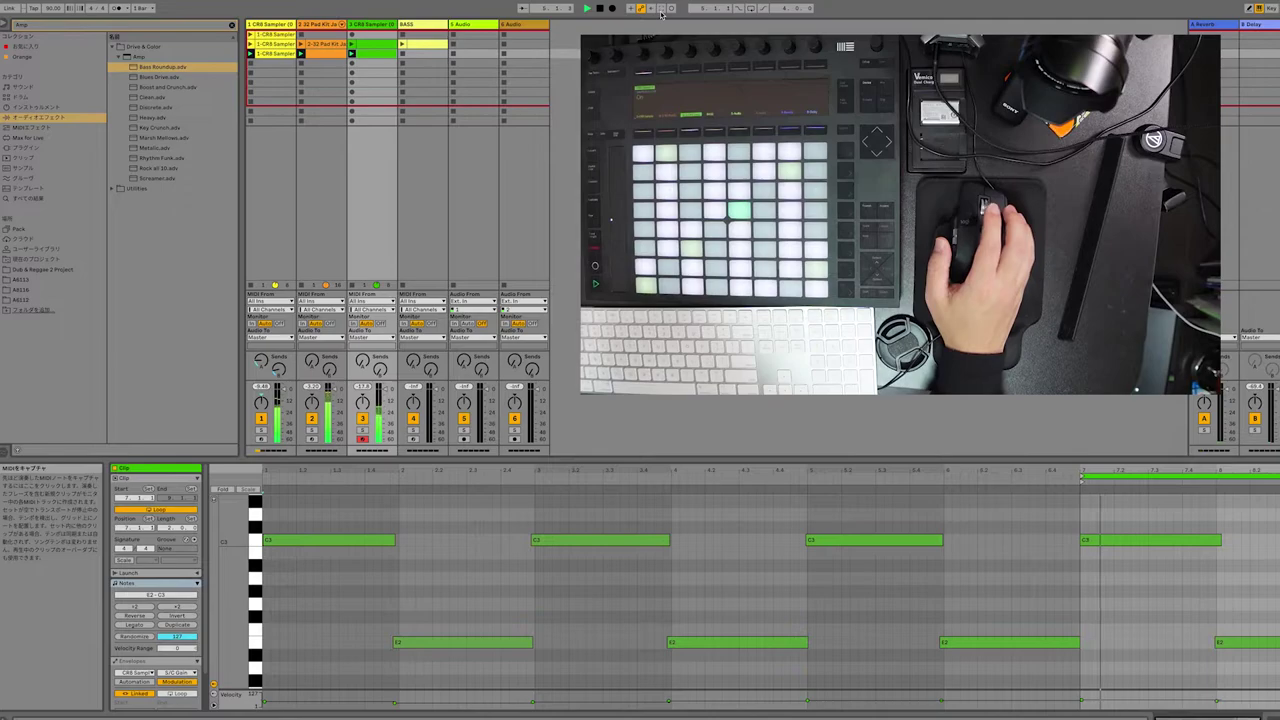
key(super+u)
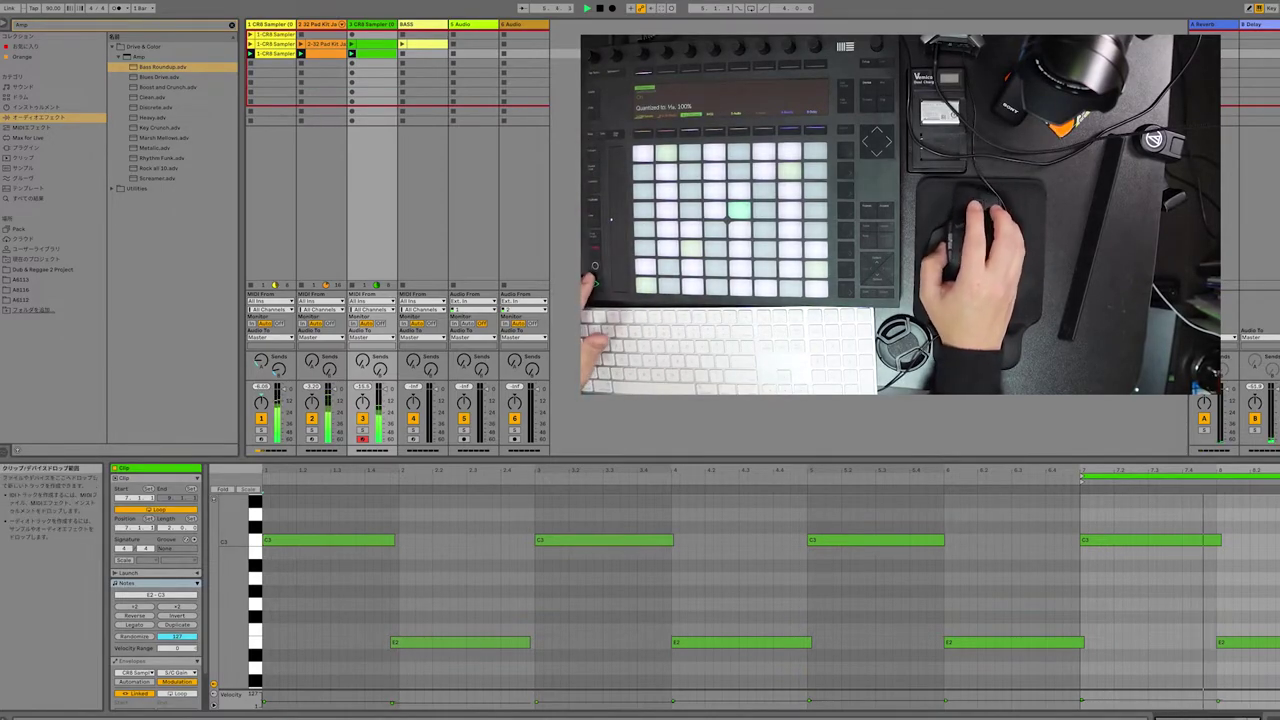
right_click(1153, 523)
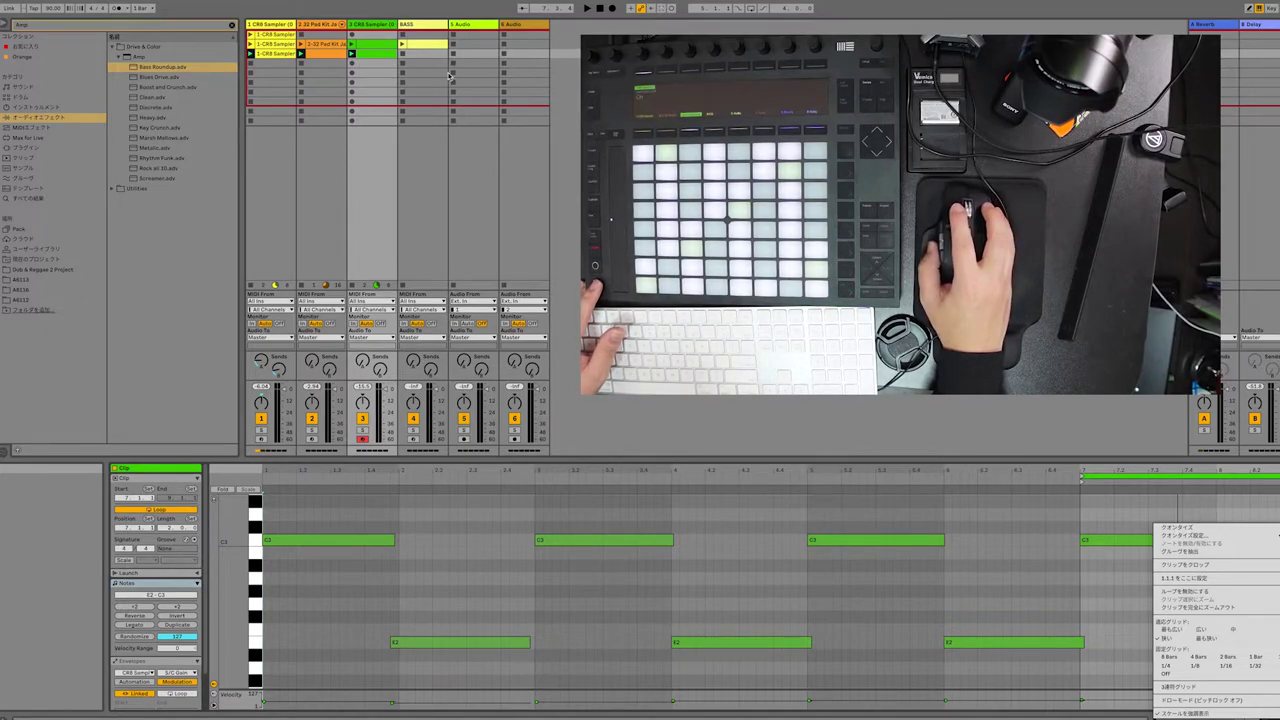
Cut the captured clip from the third slot of the second CR8 Sampler track
click(363, 58)
right_click(364, 57)
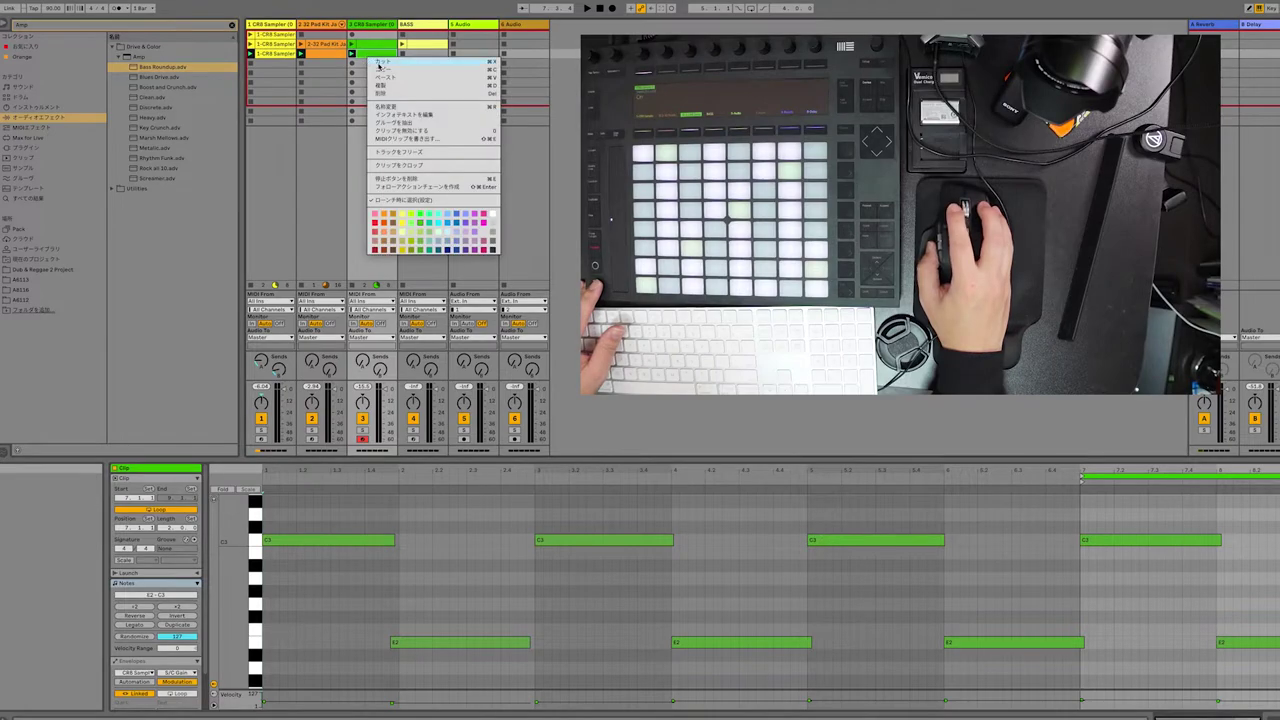
click(377, 64)
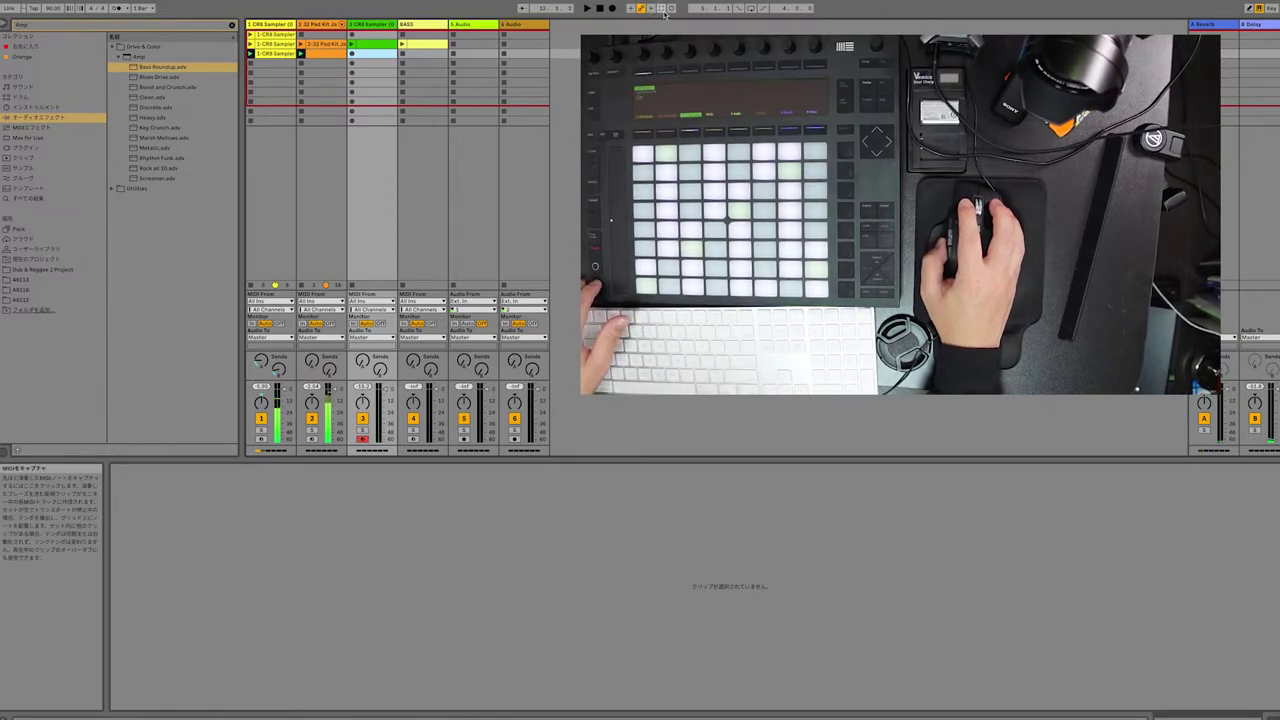
Capture a newly played C3, F2 and G2 phrase on the second CR8 Sampler track and quantize it at 100%
click(664, 12)
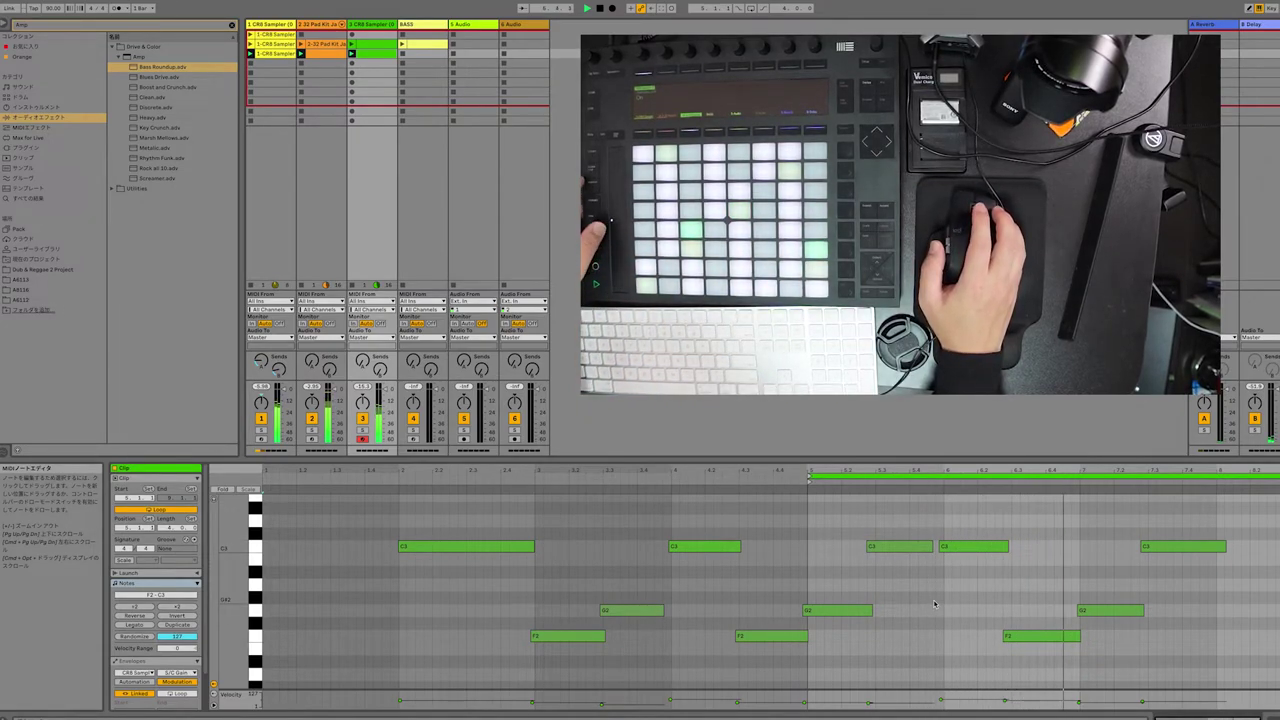
key(super+u)
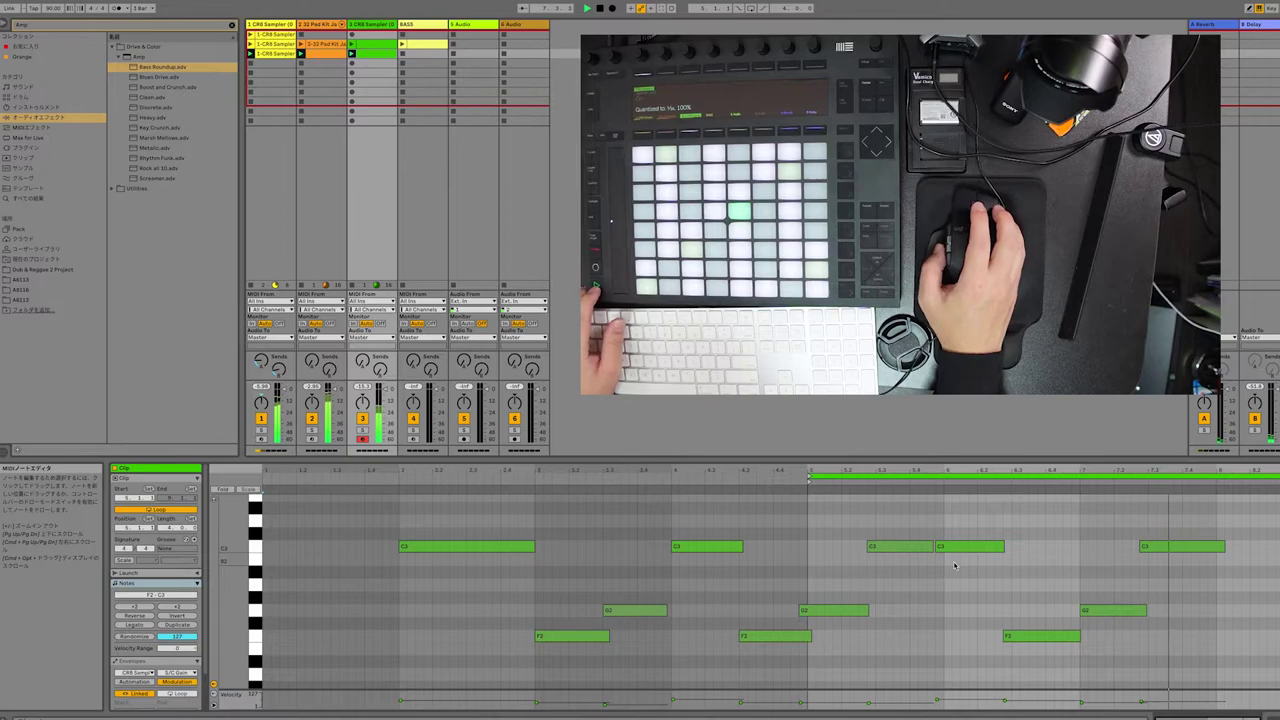
key(space)
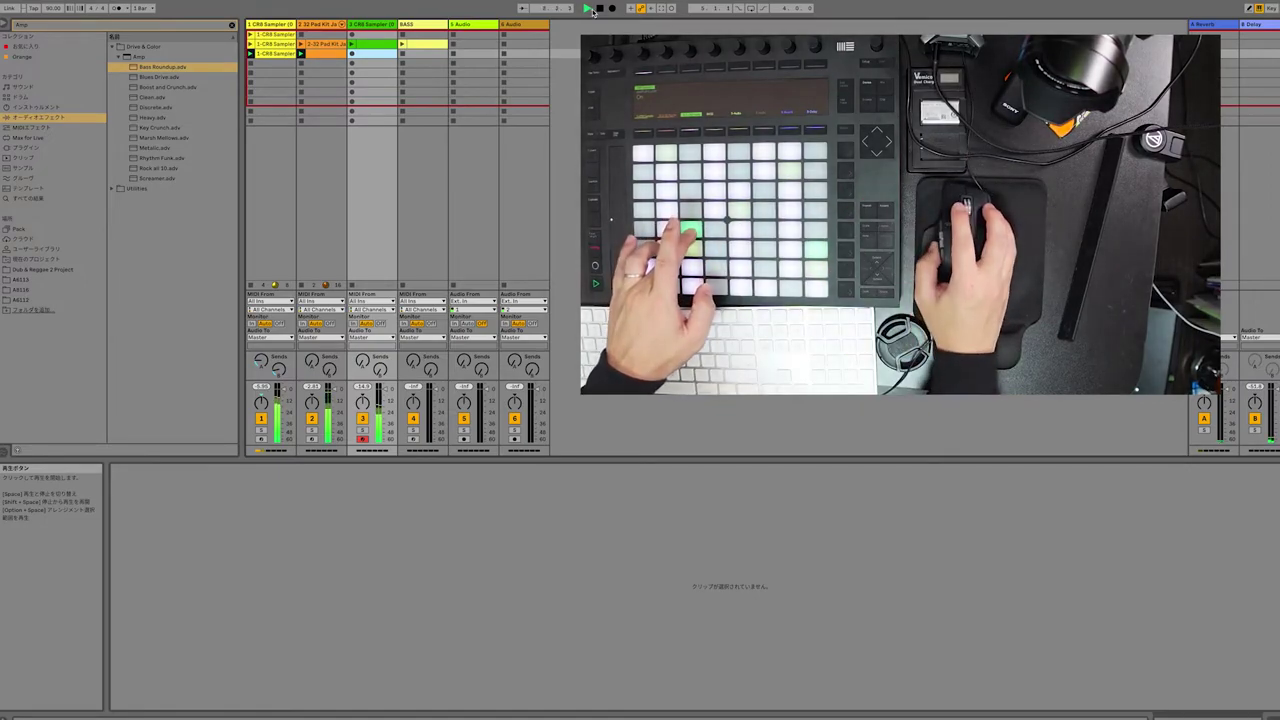
Capture the played C3 and F2 phrase in the second CR8 Sampler track's third slot, crop it to its loop and trim overlong C3 notes
click(665, 10)
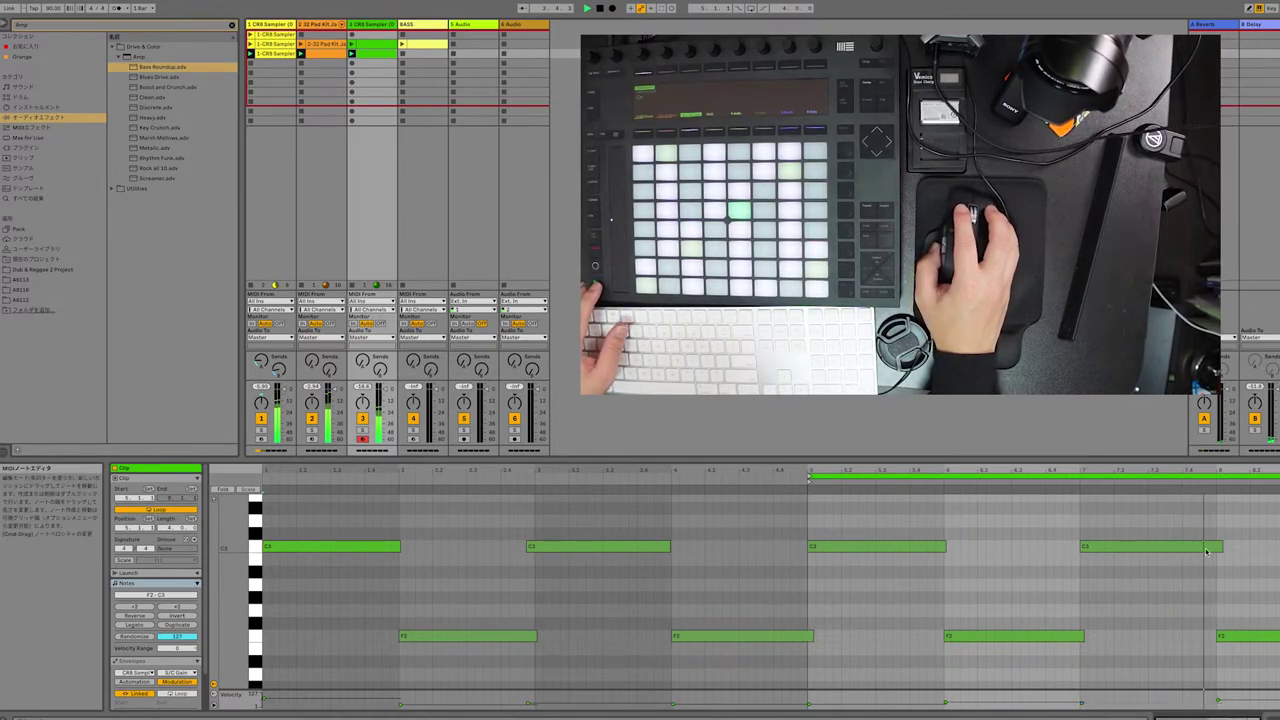
drag(1221, 546, 1217, 546)
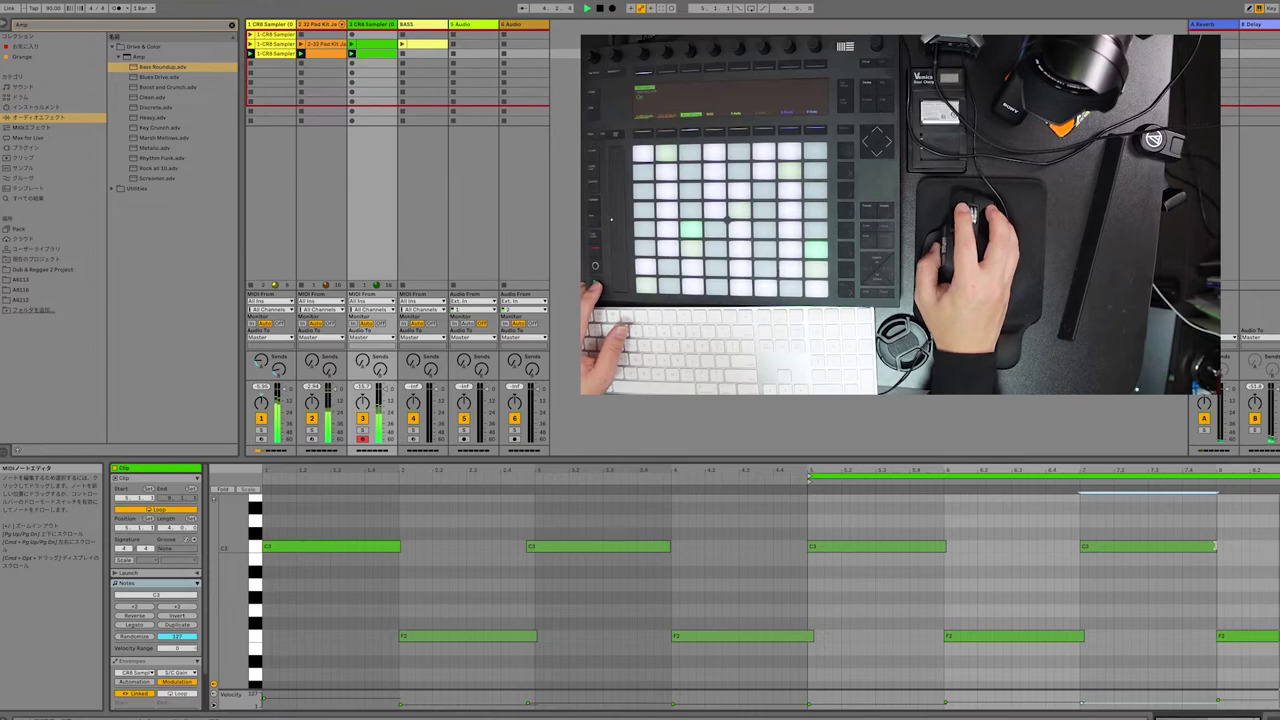
right_click(976, 552)
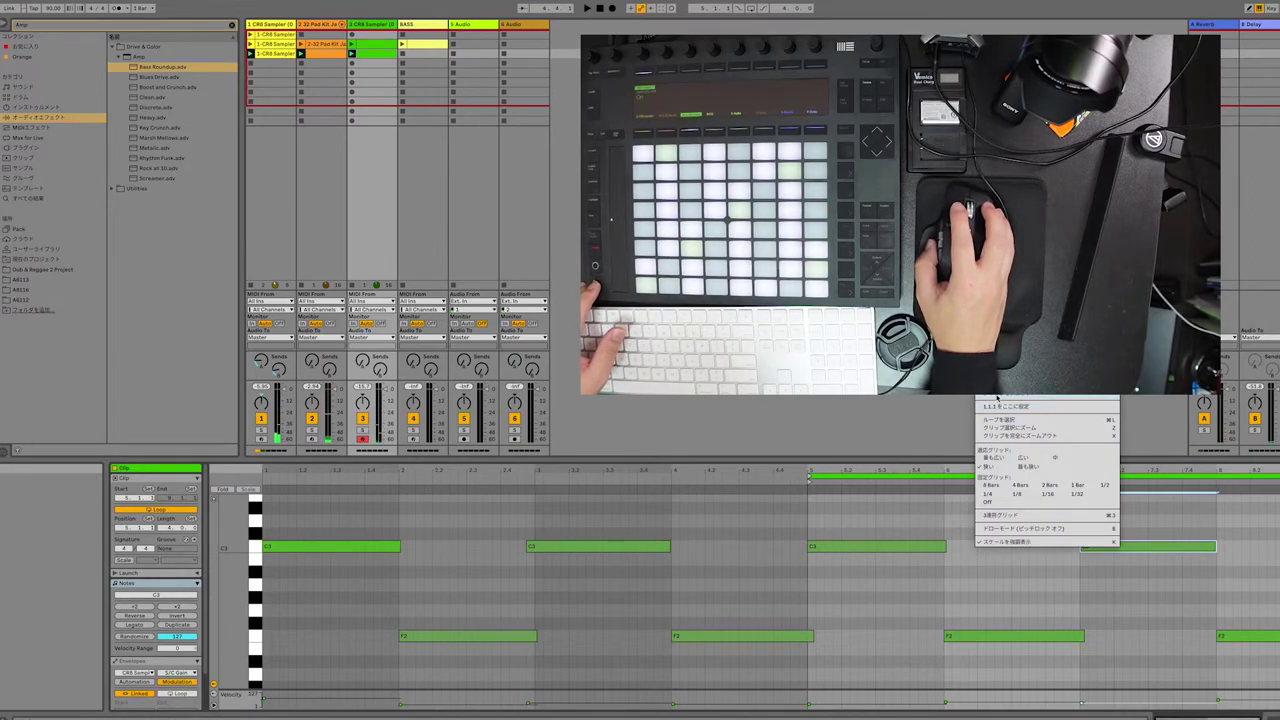
click(997, 397)
key(space)
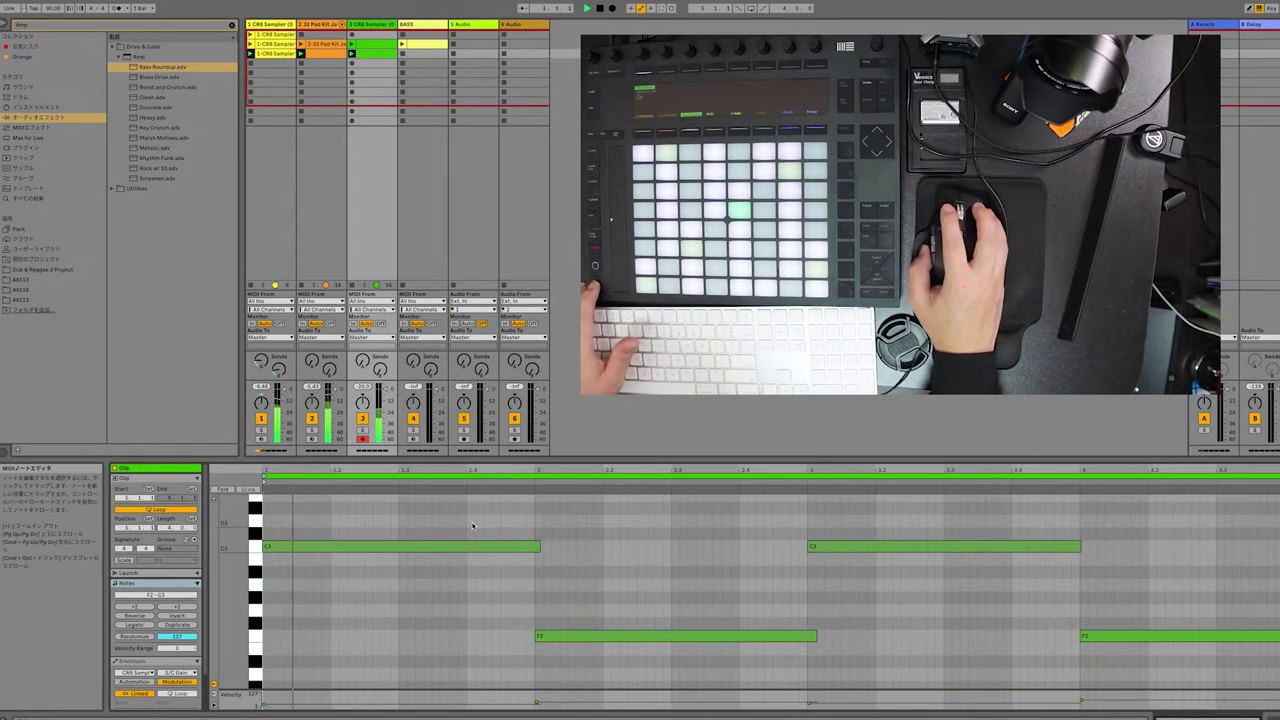
drag(539, 547, 533, 547)
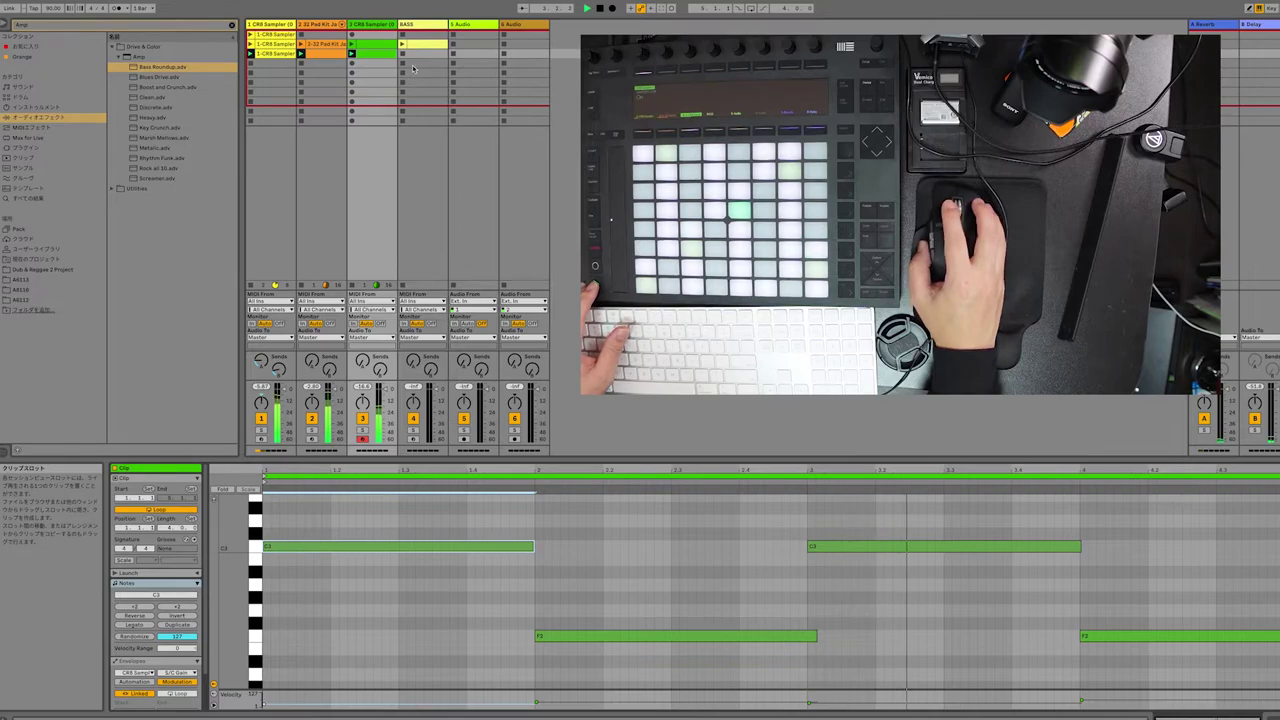
Check the device chains of the second and first CR8 Sampler tracks, including the first track's Auto Filter
click(383, 23)
double_click(384, 24)
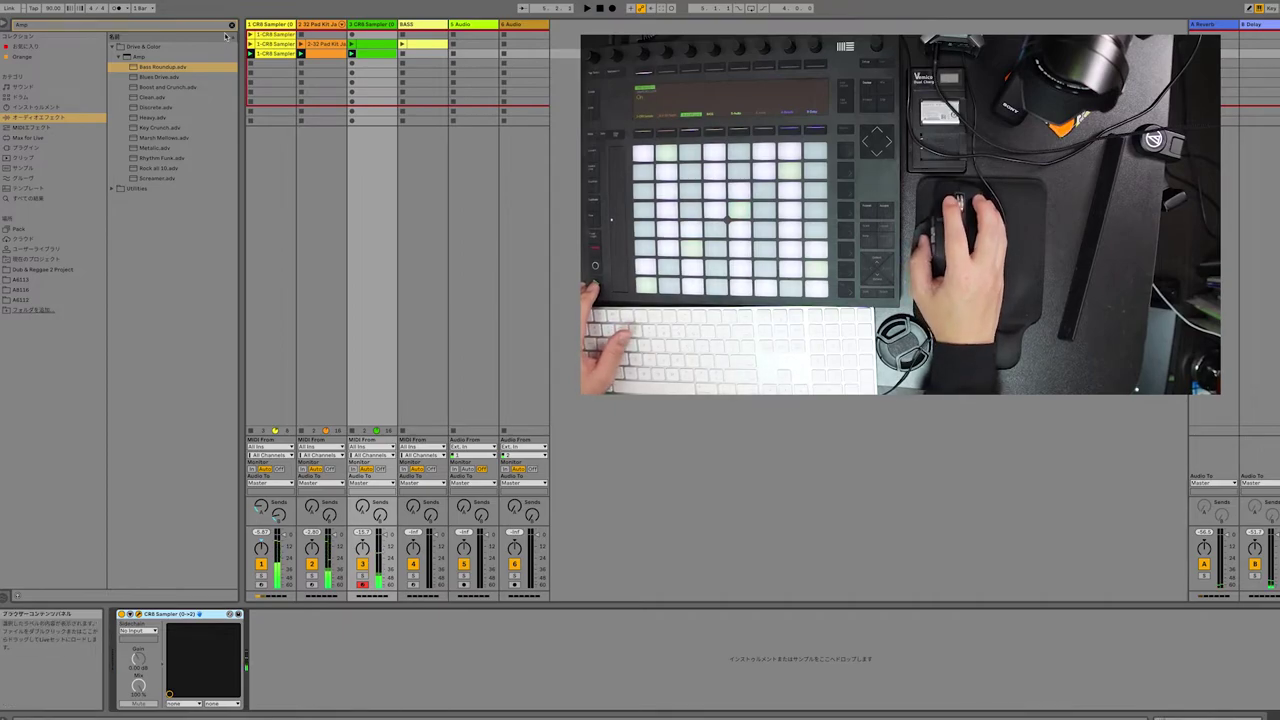
click(272, 25)
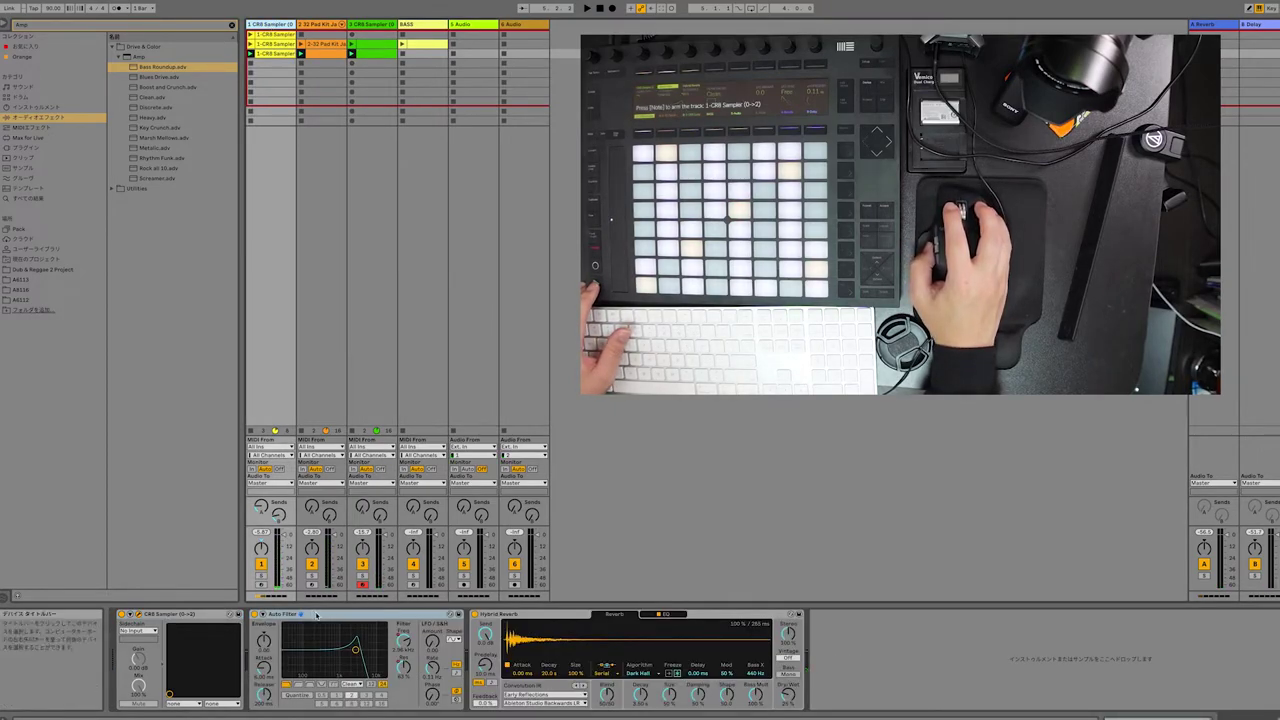
right_click(316, 615)
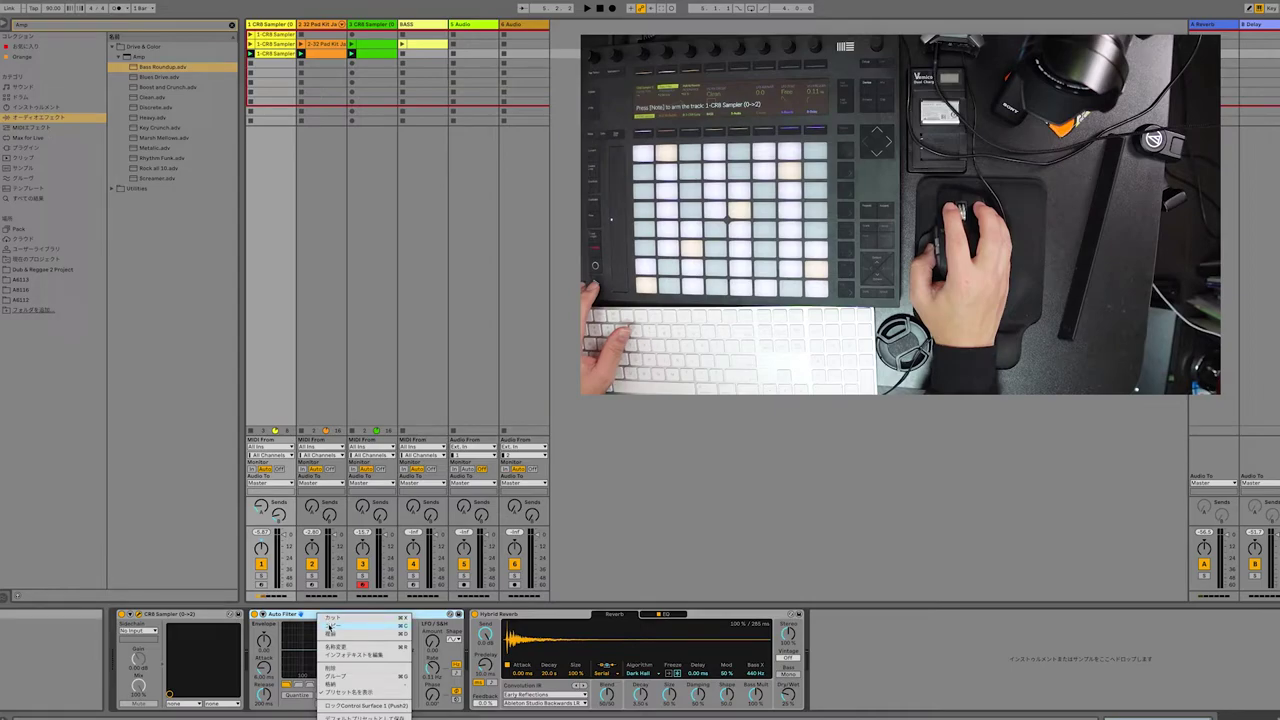
click(104, 28)
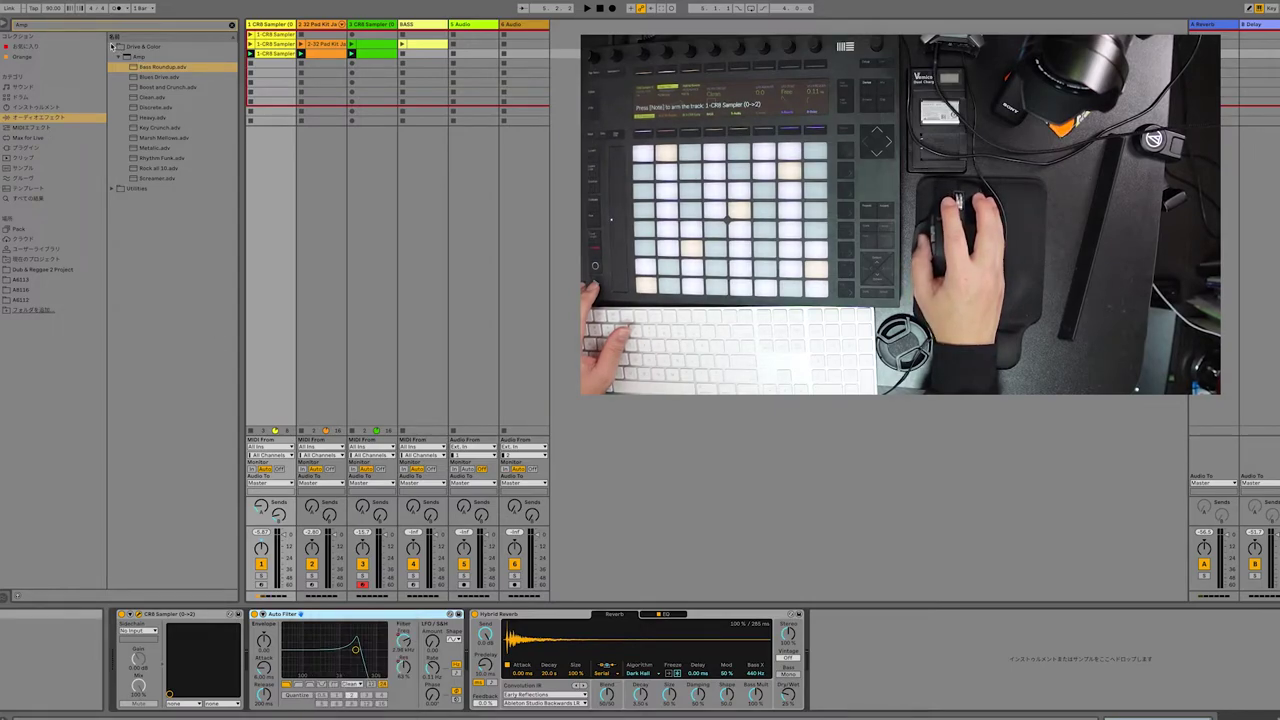
Search the audio effects for "Auto" and locate Auto Filter in the EQ & Filters folder
click(104, 27)
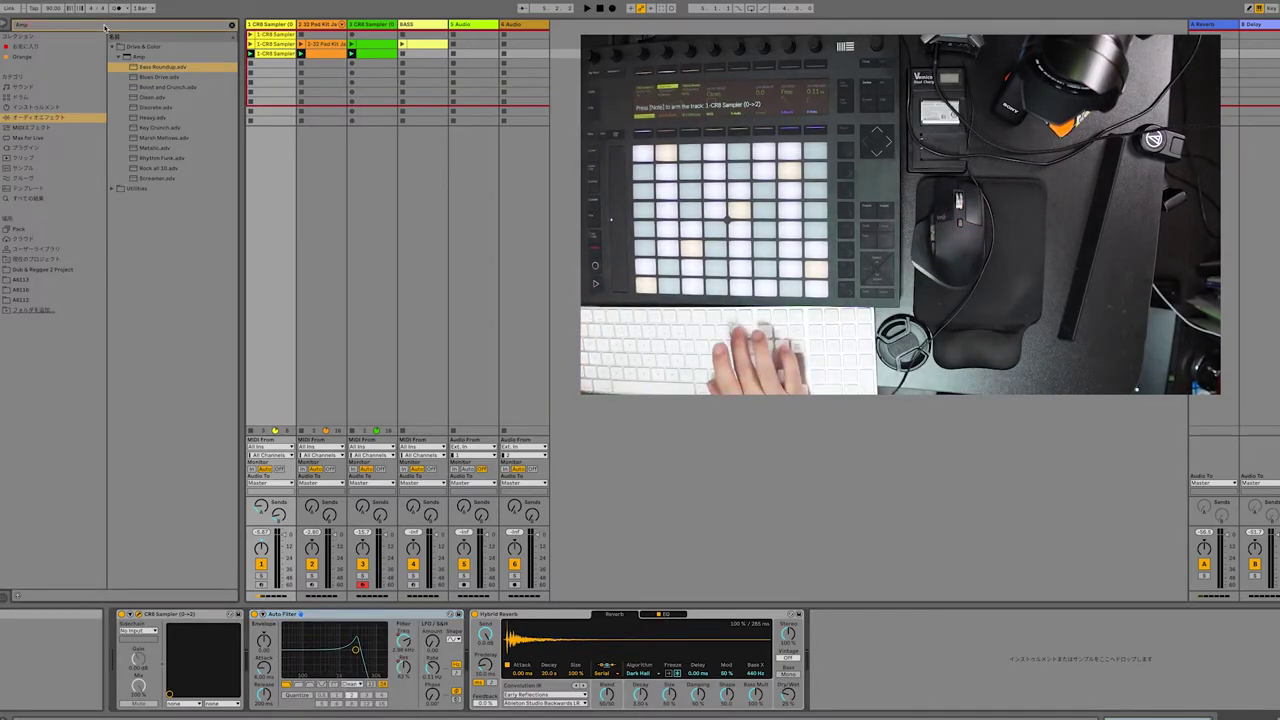
key(BackSpace)
text(uto)
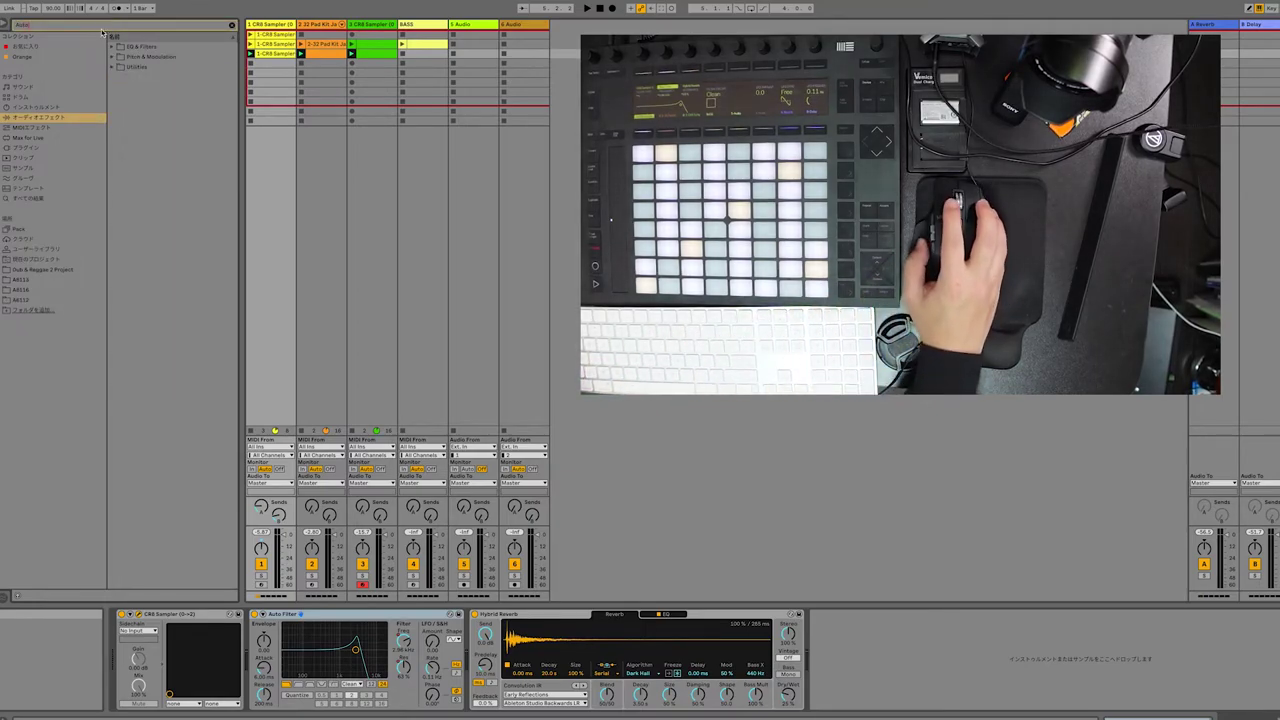
click(112, 47)
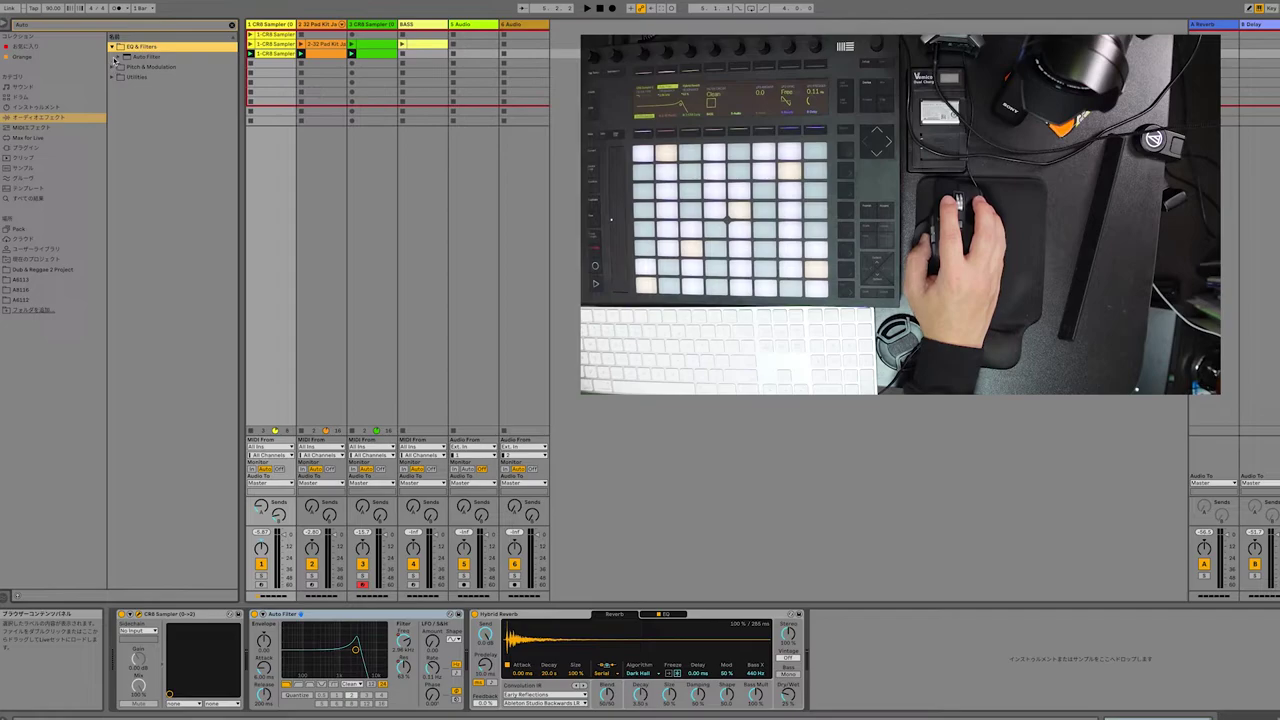
click(120, 57)
click(117, 57)
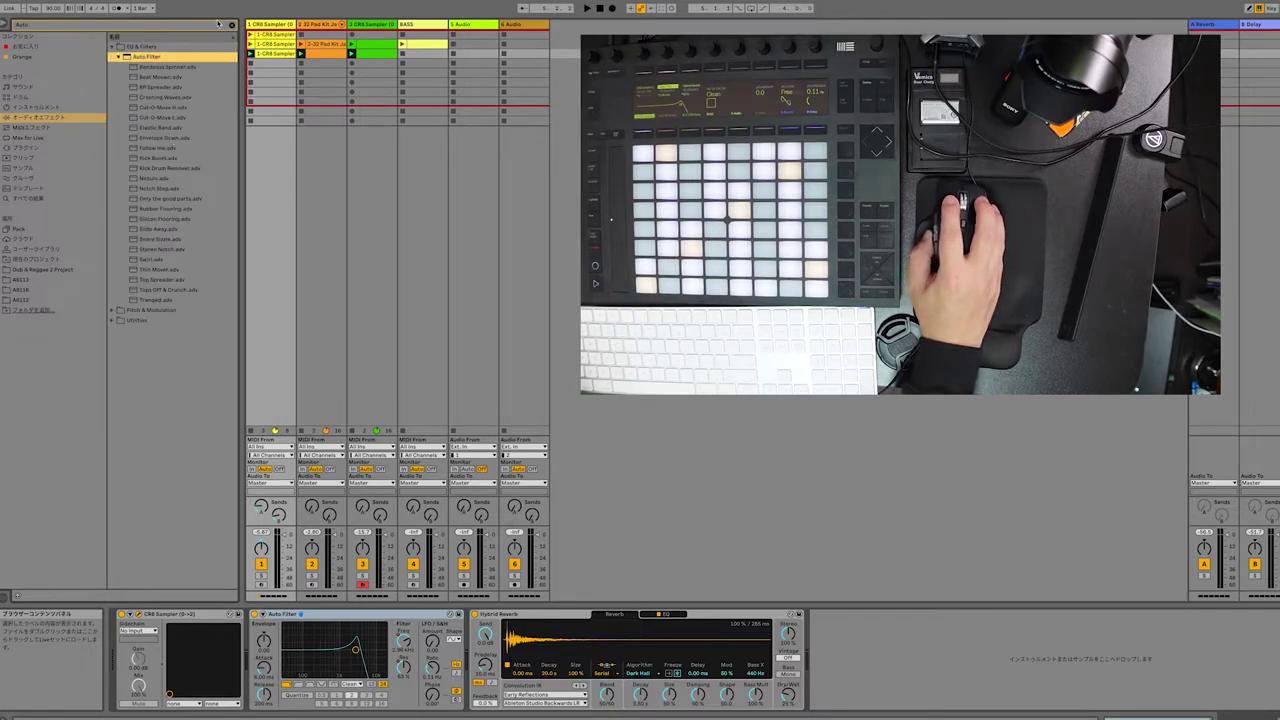
click(117, 57)
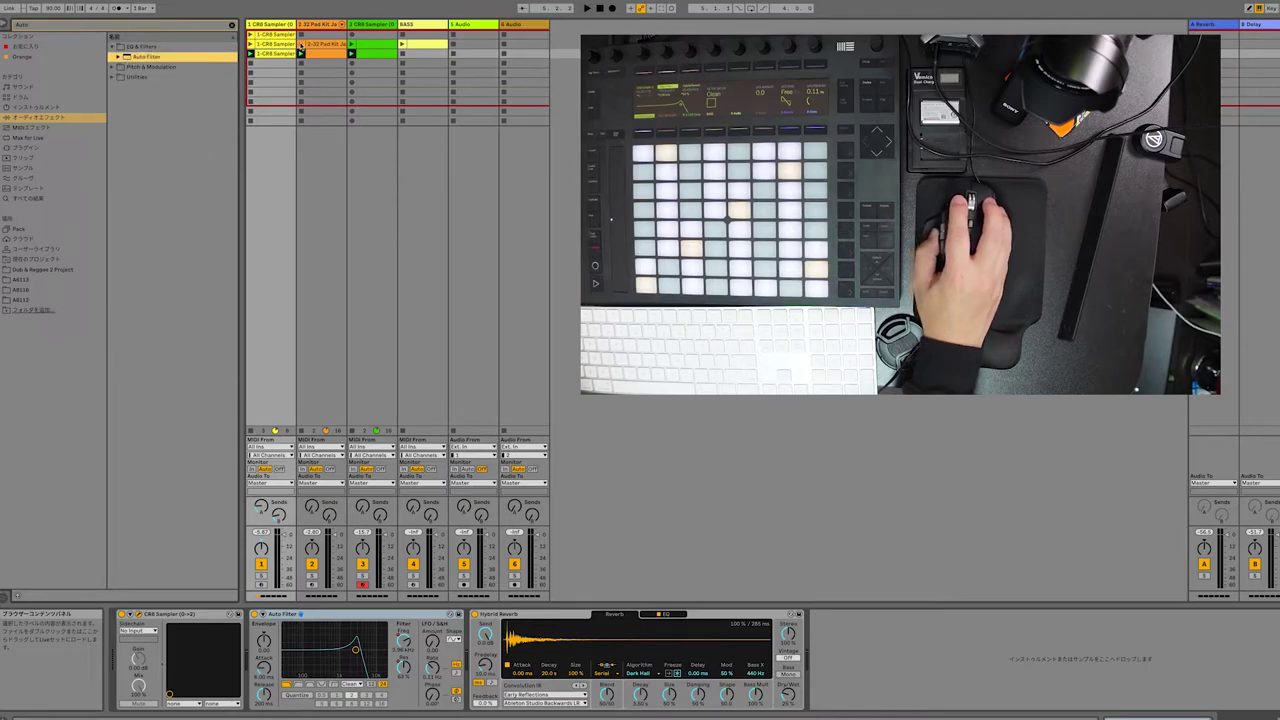
click(117, 57)
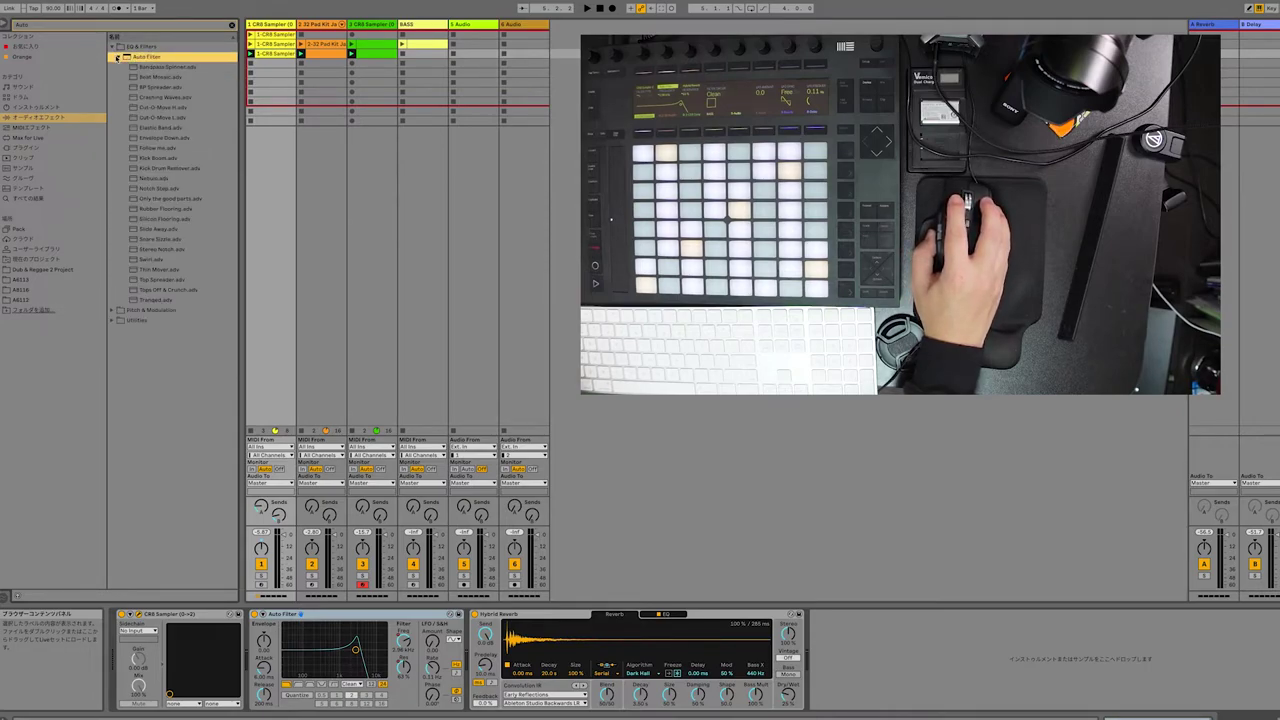
click(117, 57)
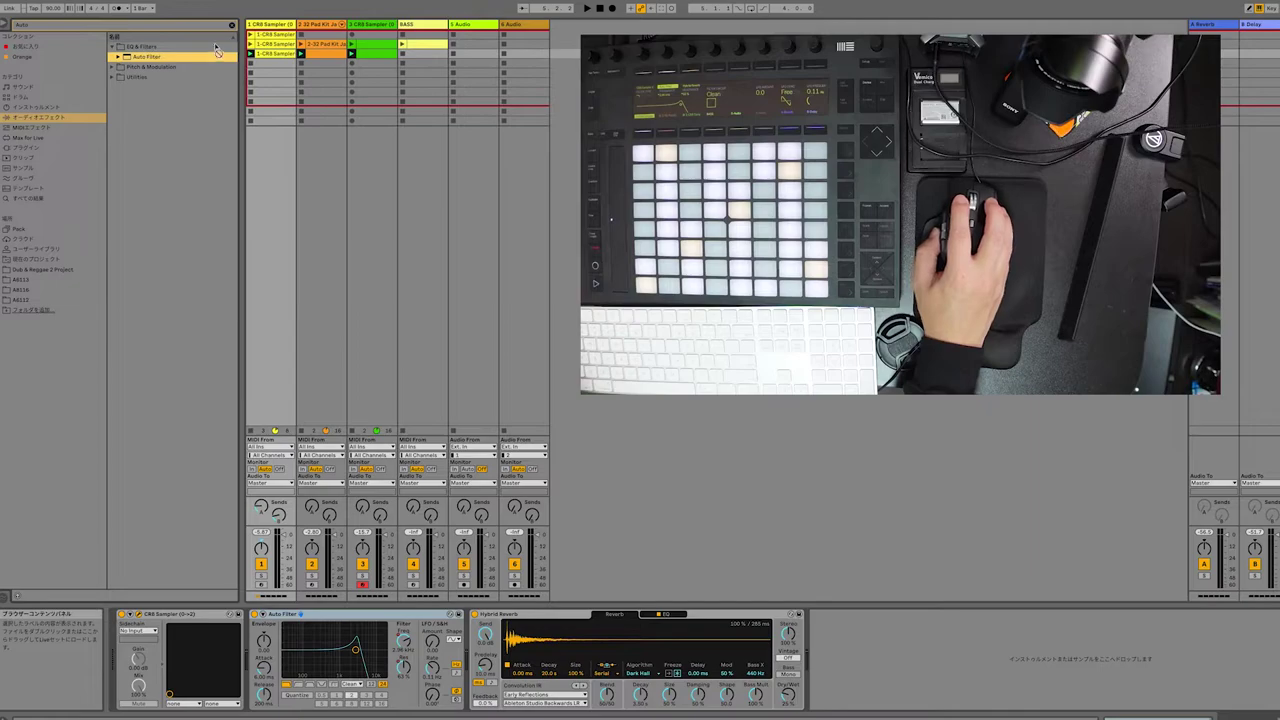
Add Auto Filter to the second CR8 Sampler track and play the beat to hear it
click(413, 28)
click(387, 27)
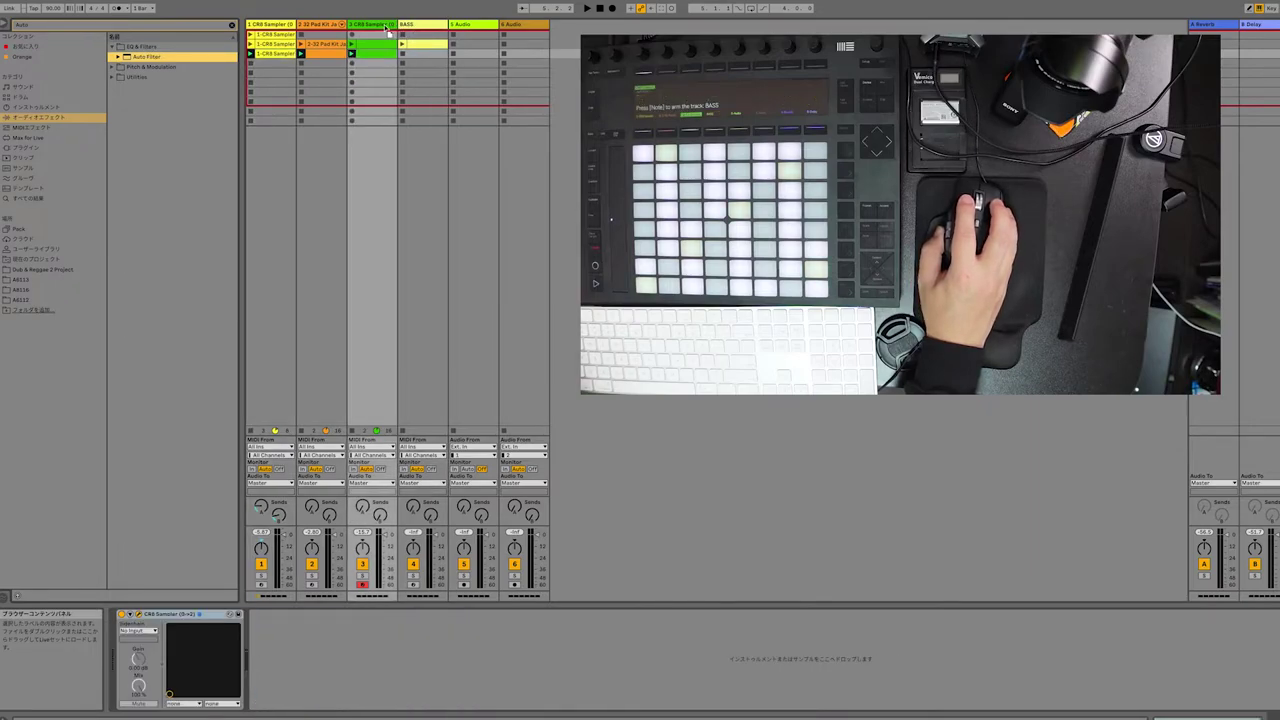
drag(386, 27, 386, 27)
key(space)
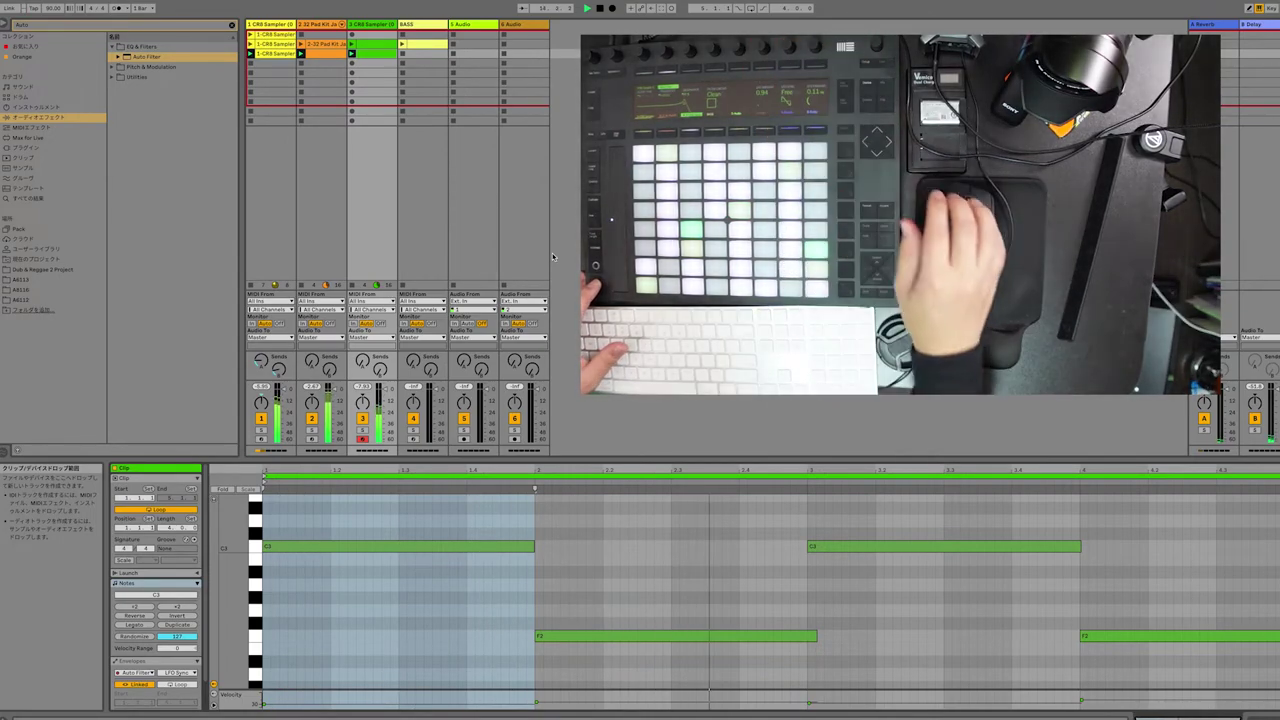
Arm the BASS track, capture the played C2 and B1 phrase in its third slot, and crop the clip to its loop
click(426, 27)
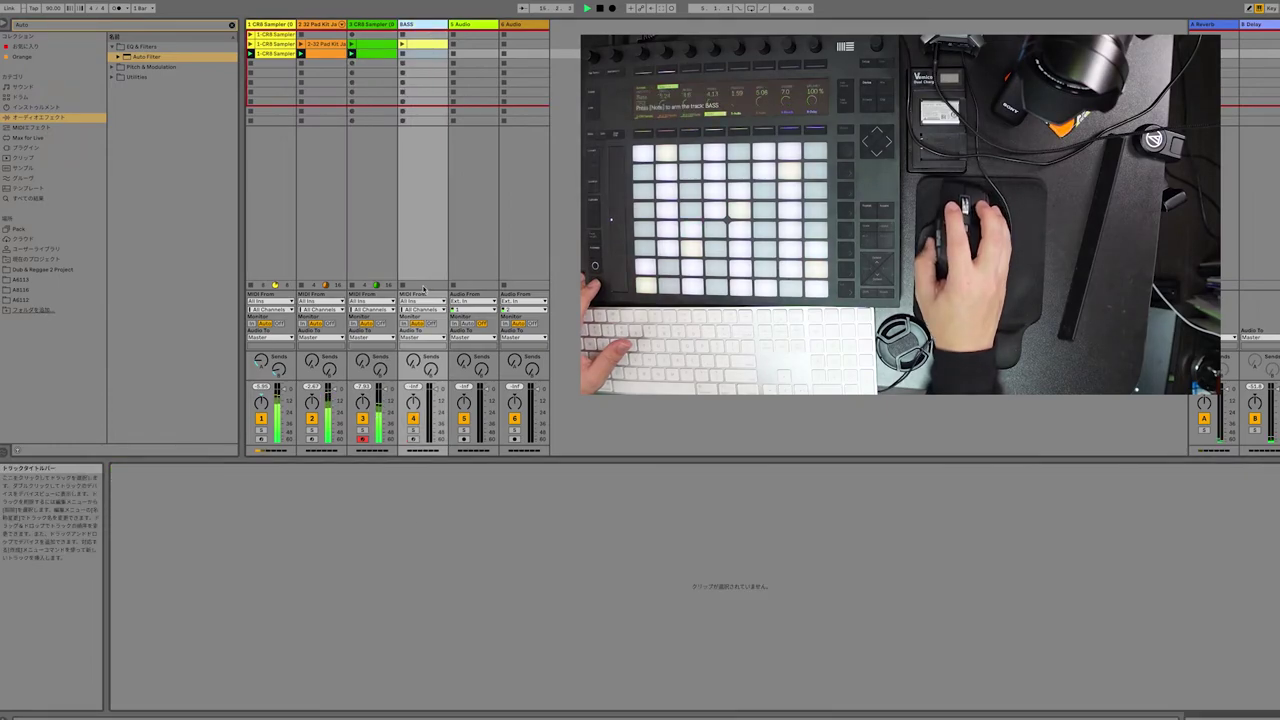
click(413, 440)
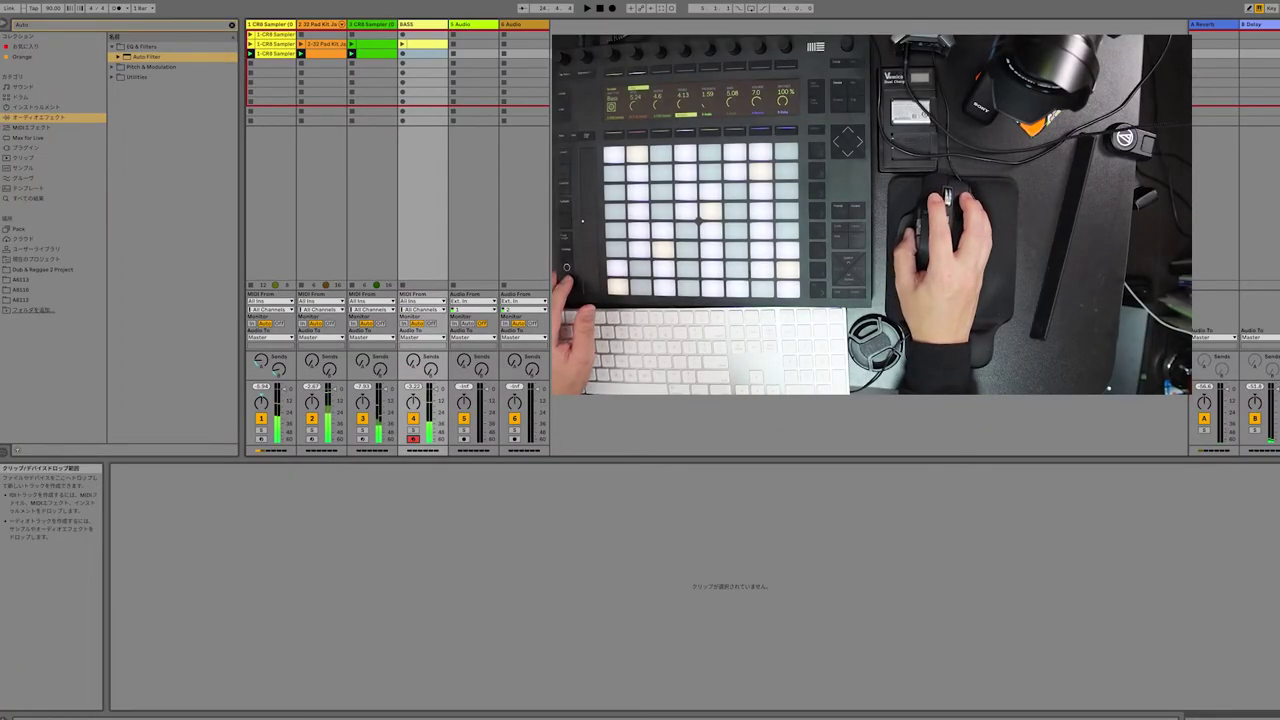
click(663, 9)
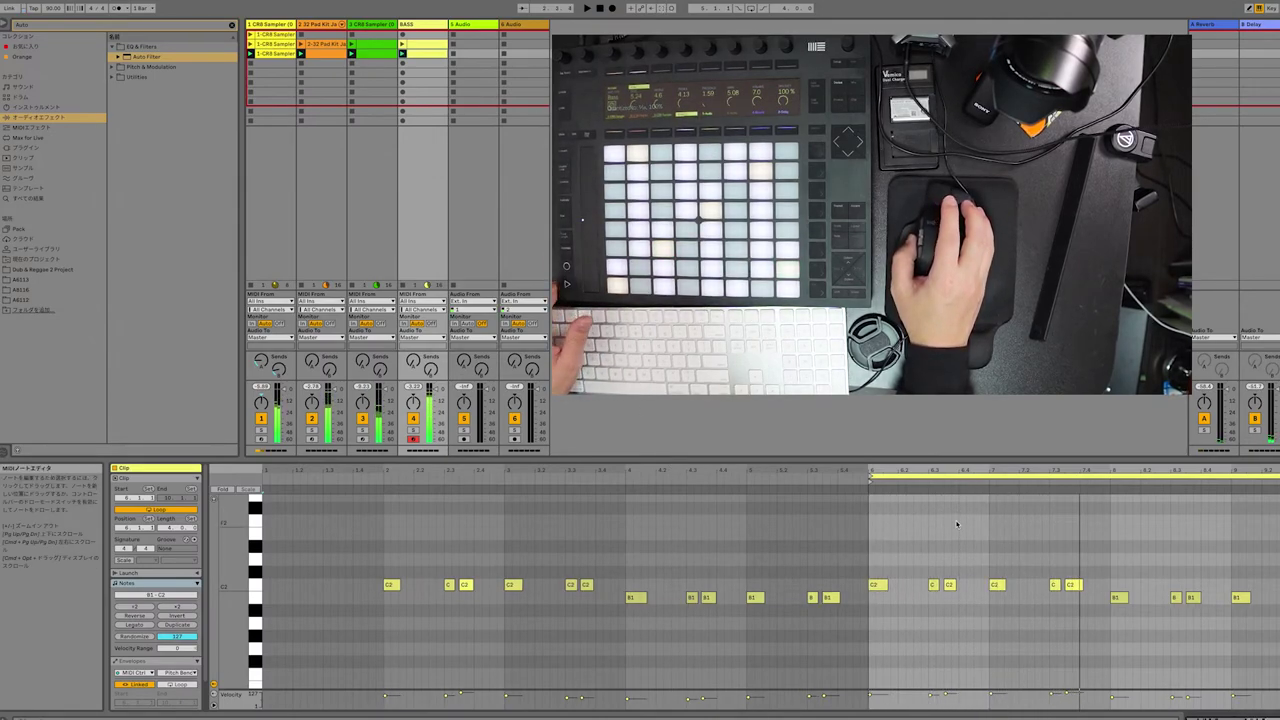
right_click(957, 522)
click(980, 564)
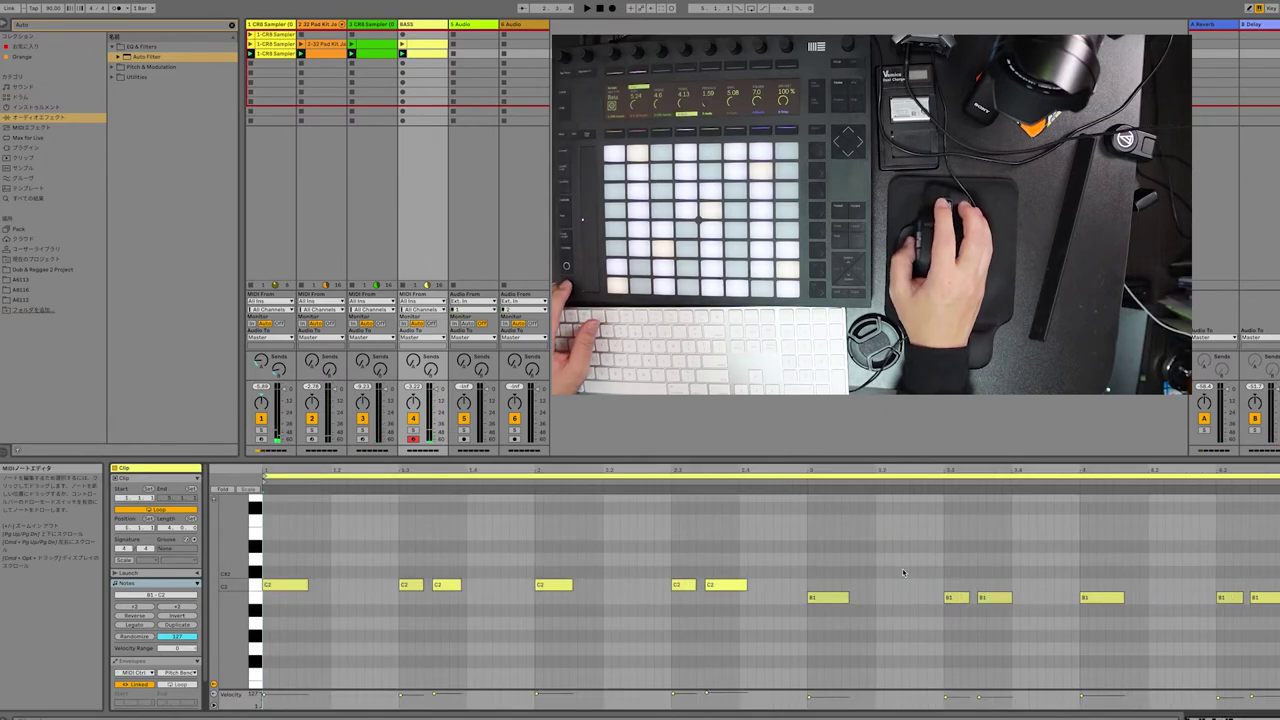
key(space)
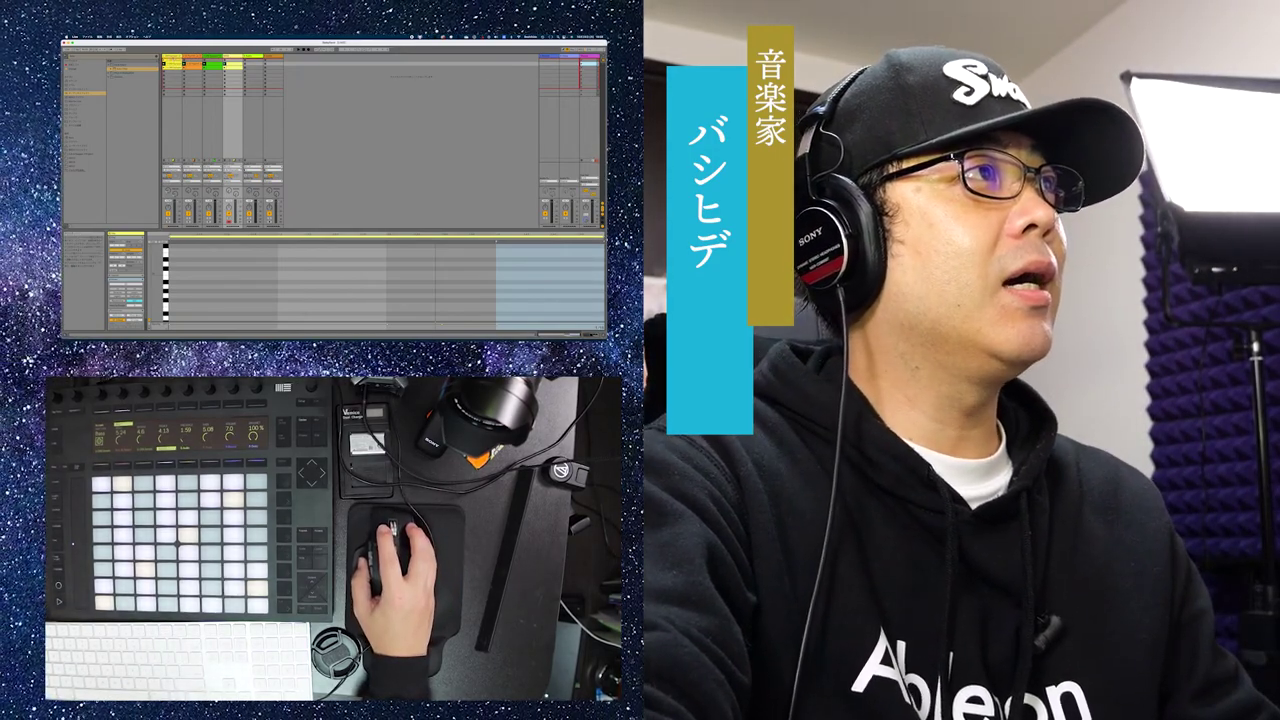
Select the first CR8 Sampler track to show its sampler window and clip
click(174, 57)
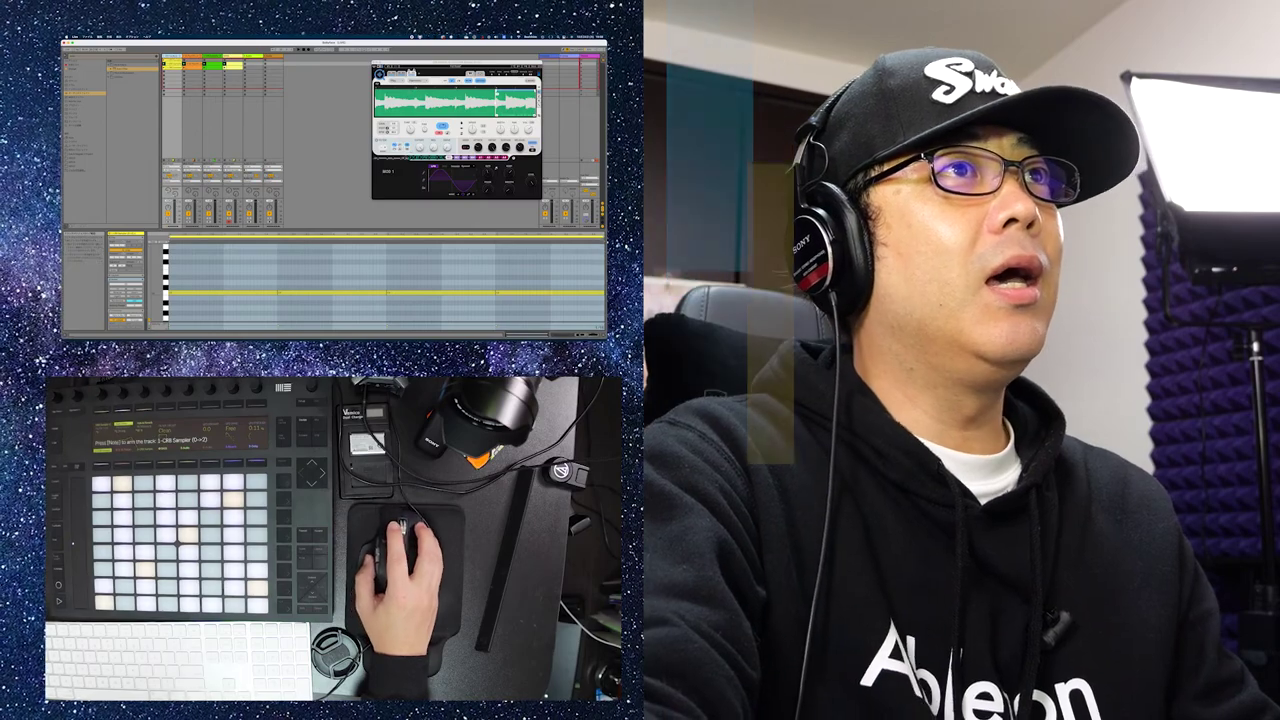